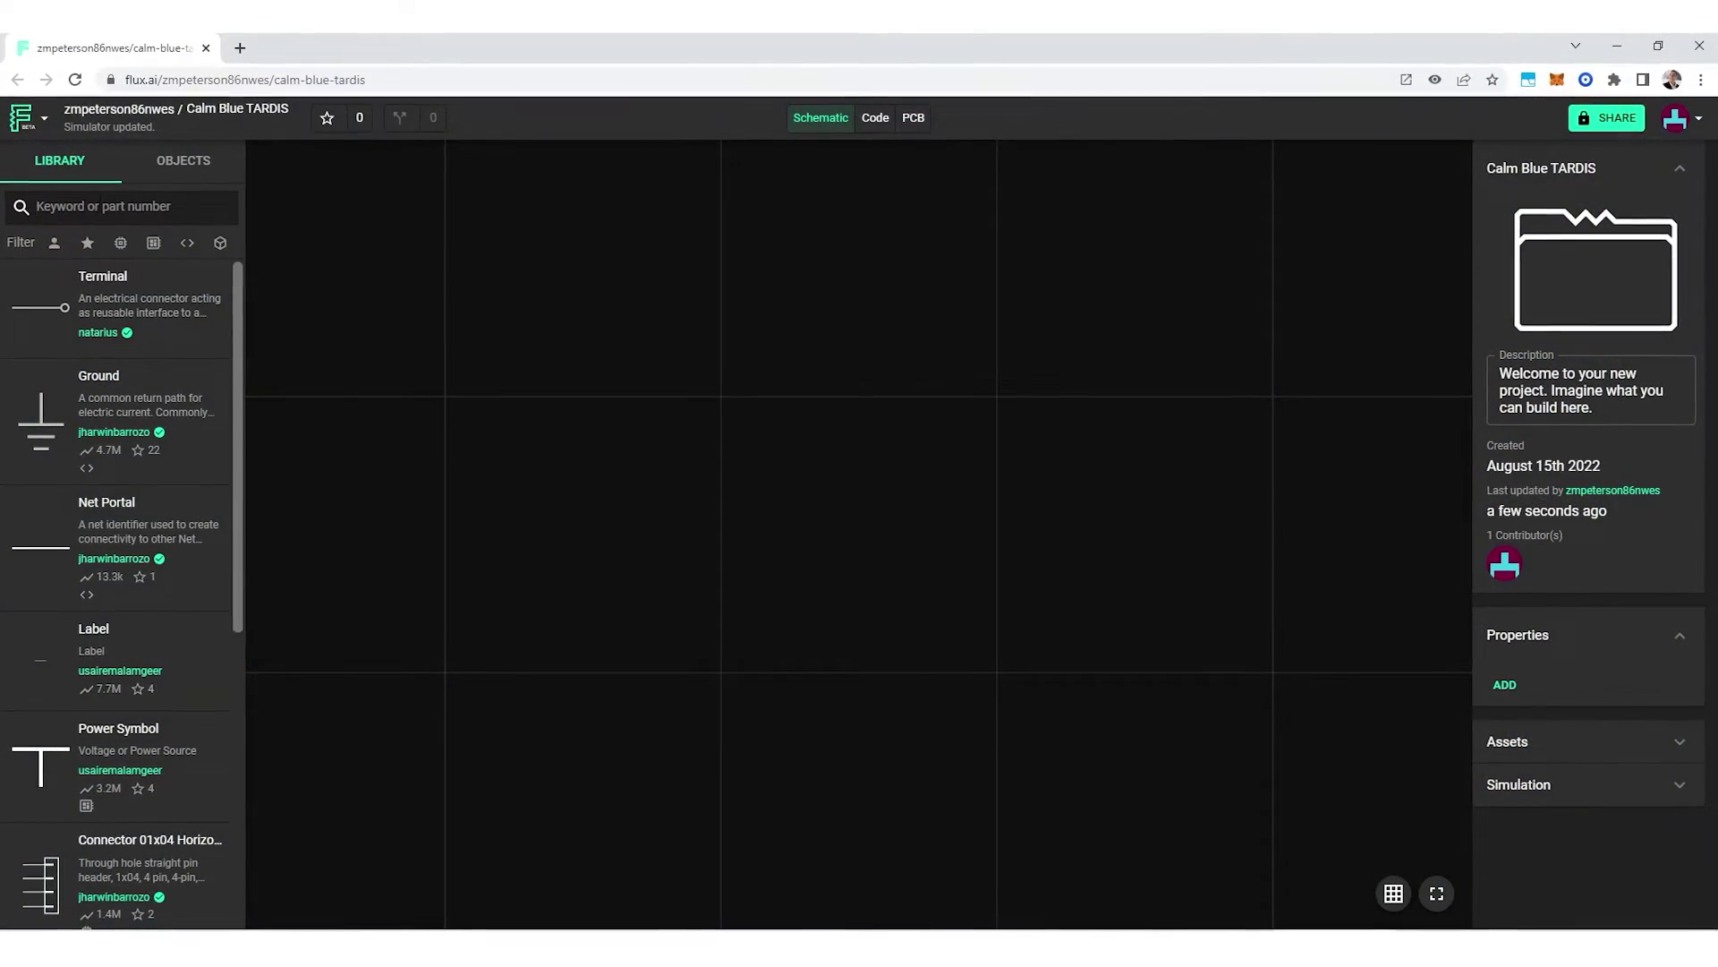
# Search the library for 'Generic' and drag a generic capacitor onto the schematic
pyautogui.write('Generic')
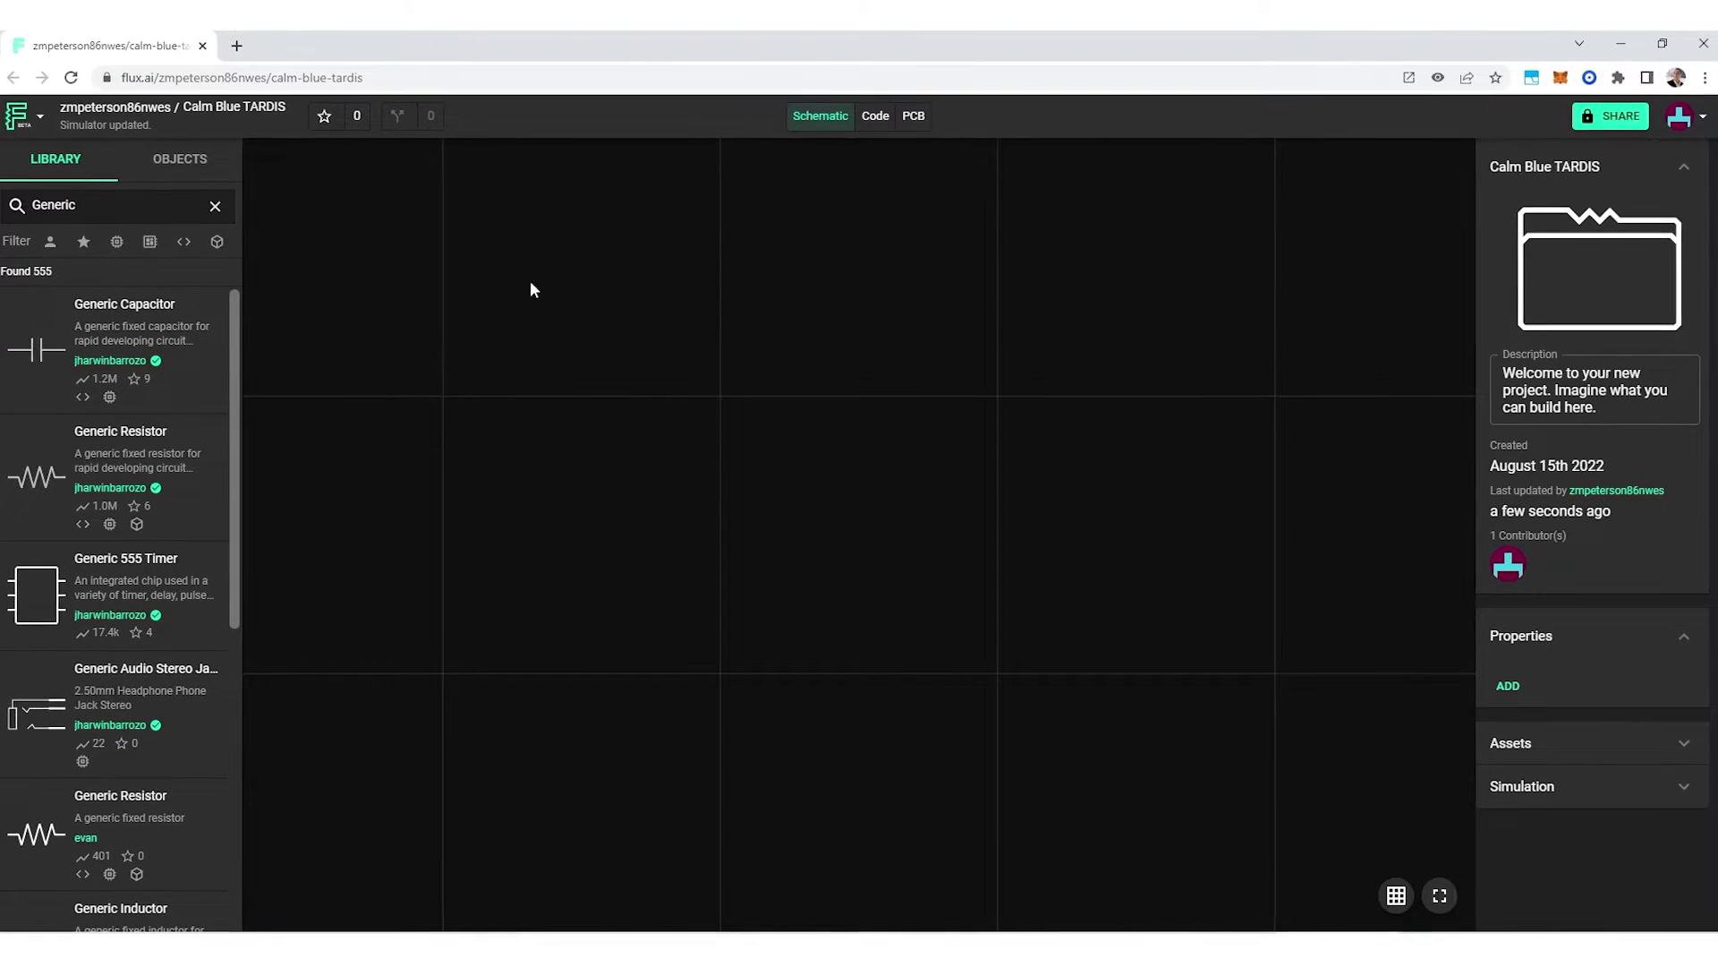
pyautogui.moveTo(841, 413); pyautogui.dragTo(922, 419)
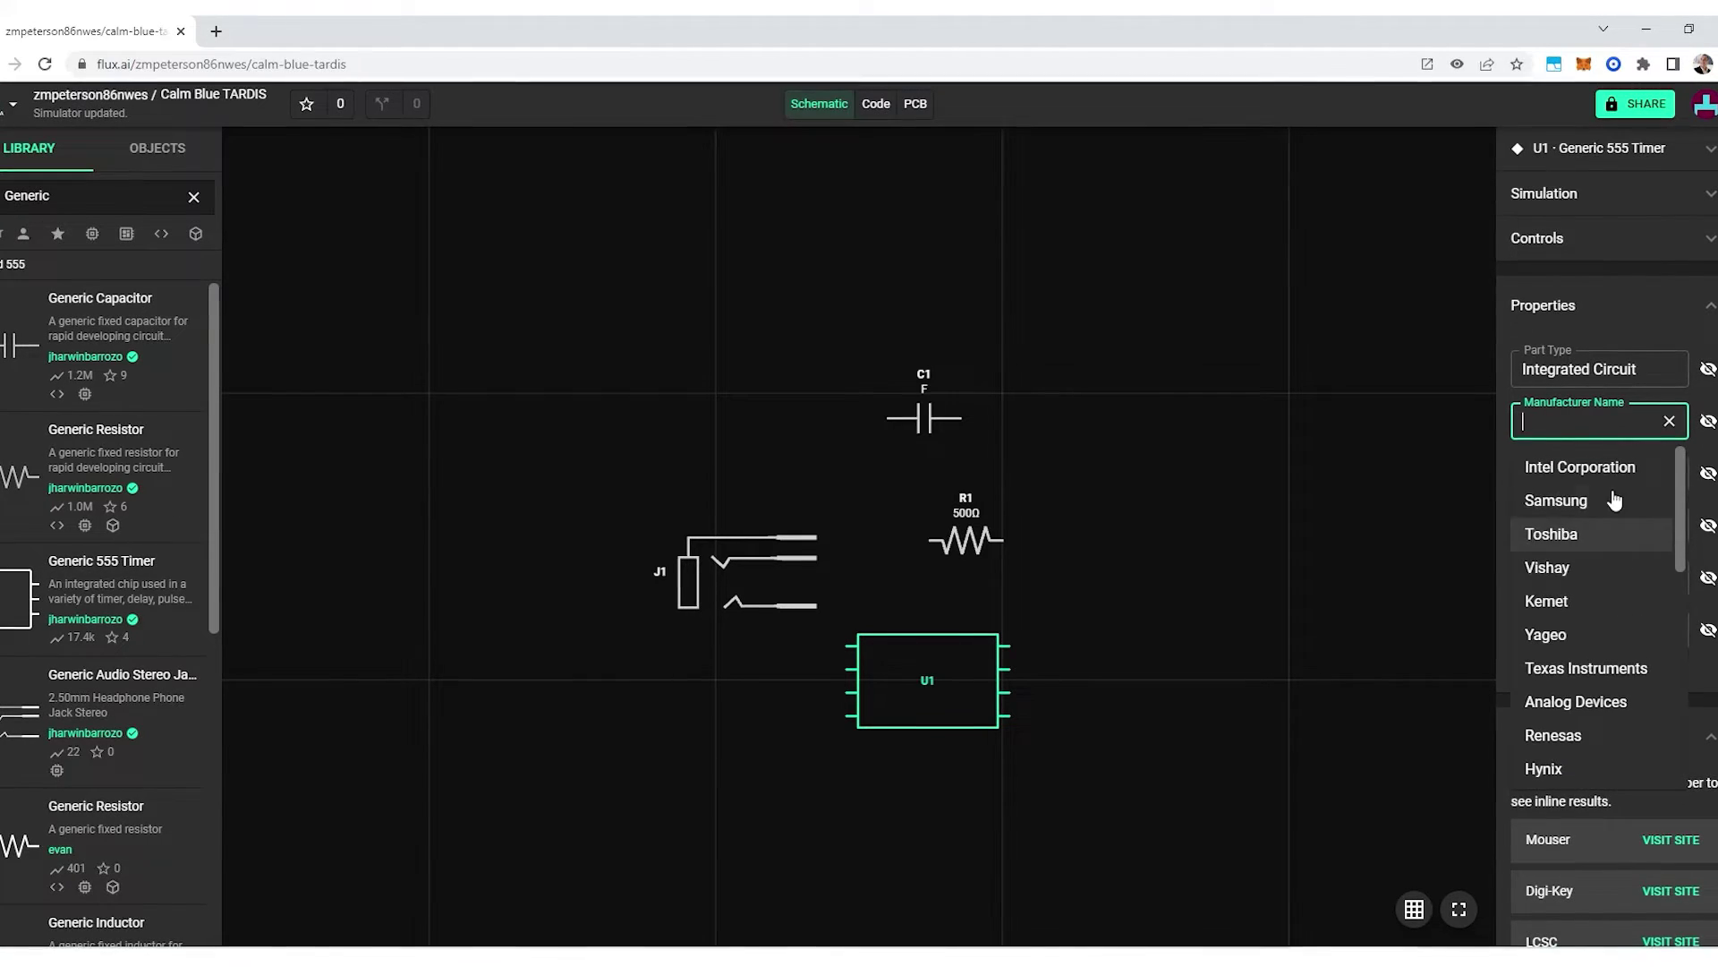
# Select resistor R1 and start entering its manufacturer name
pyautogui.click(994, 541)
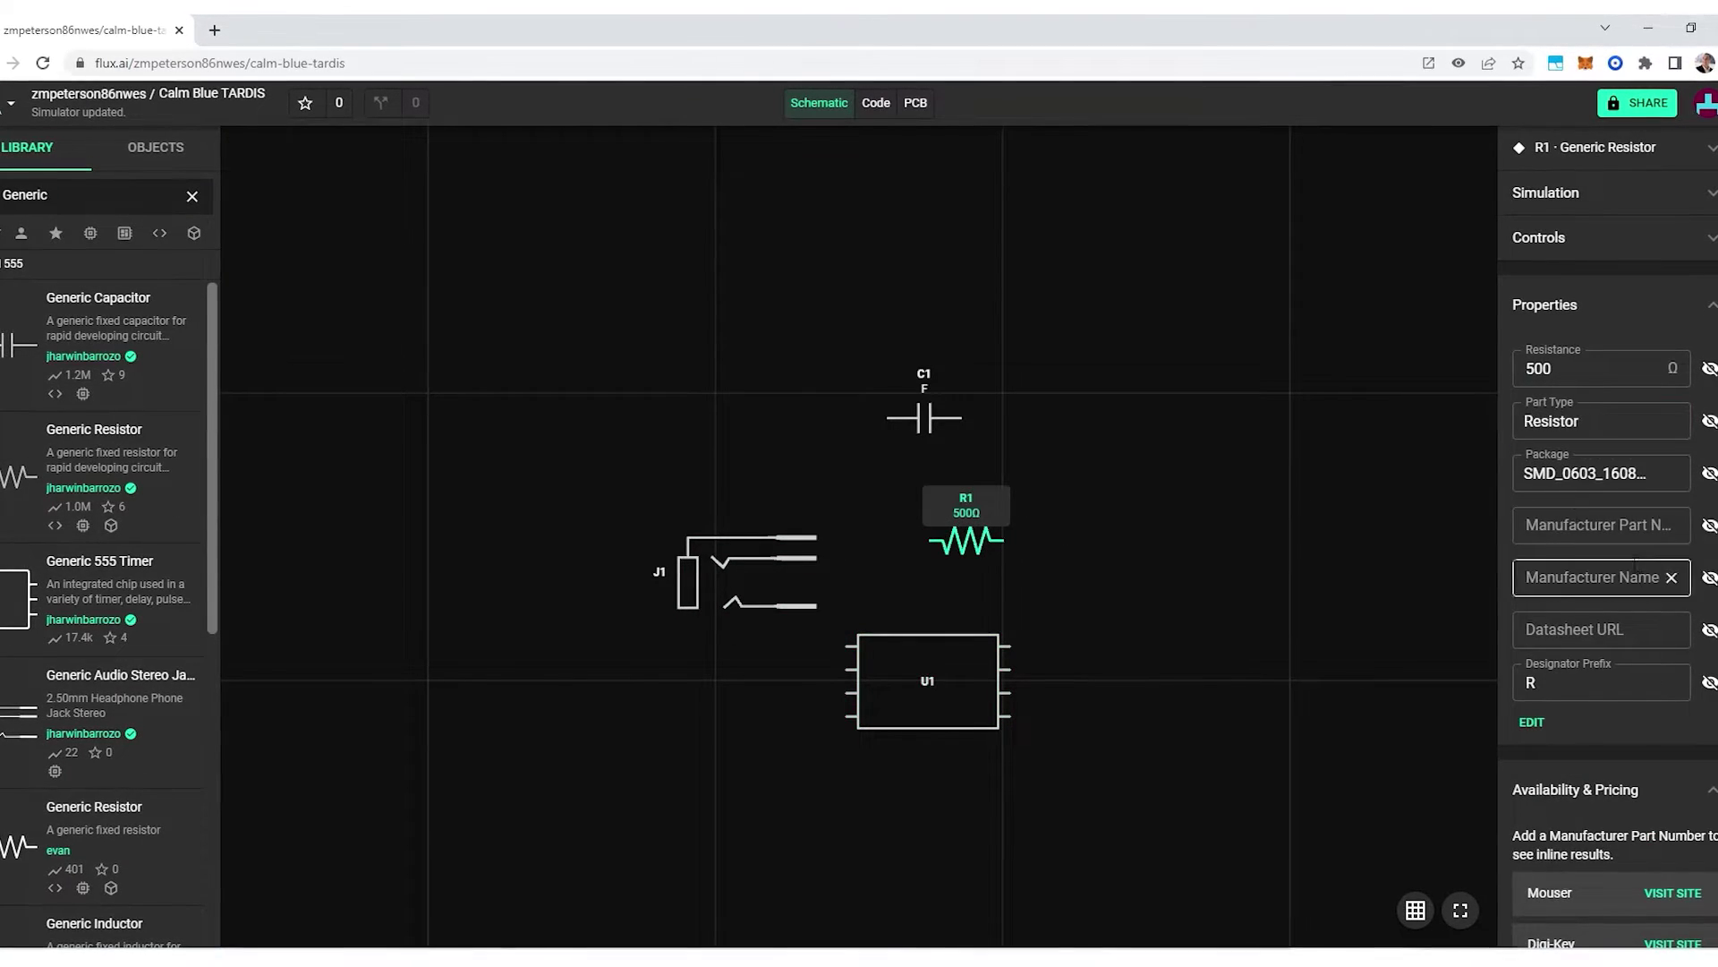
pyautogui.click(1640, 579)
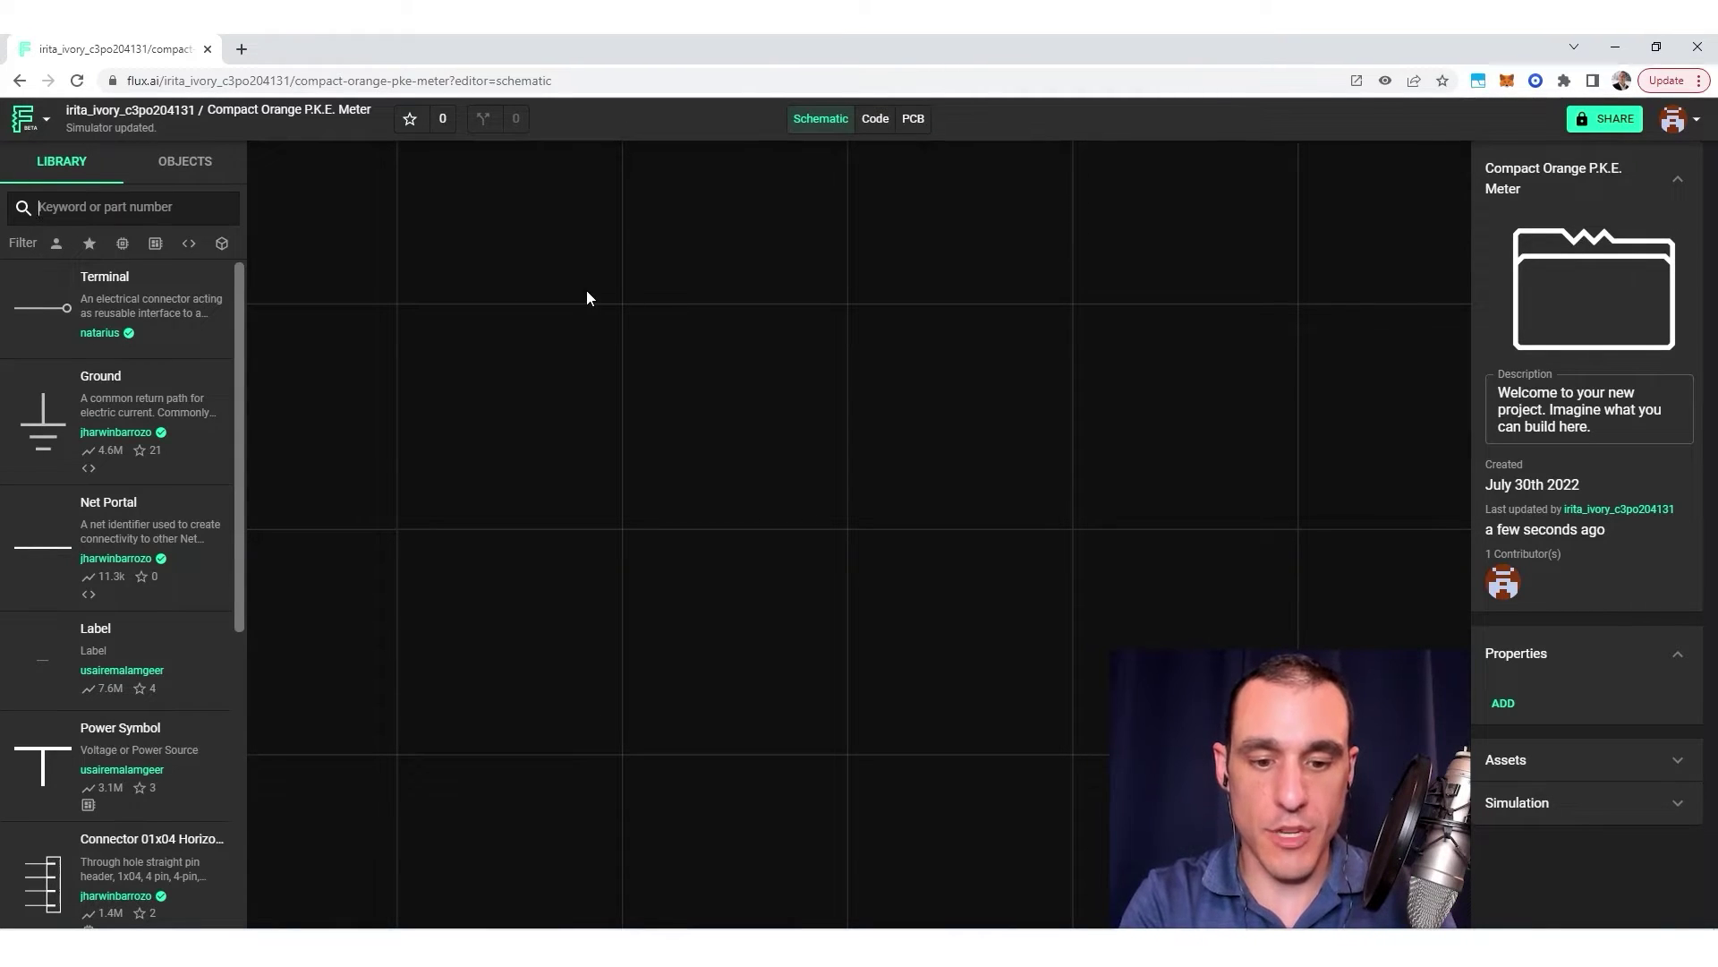
# Search the library for 'generic' and browse the 554 matching parts
pyautogui.write('generic')
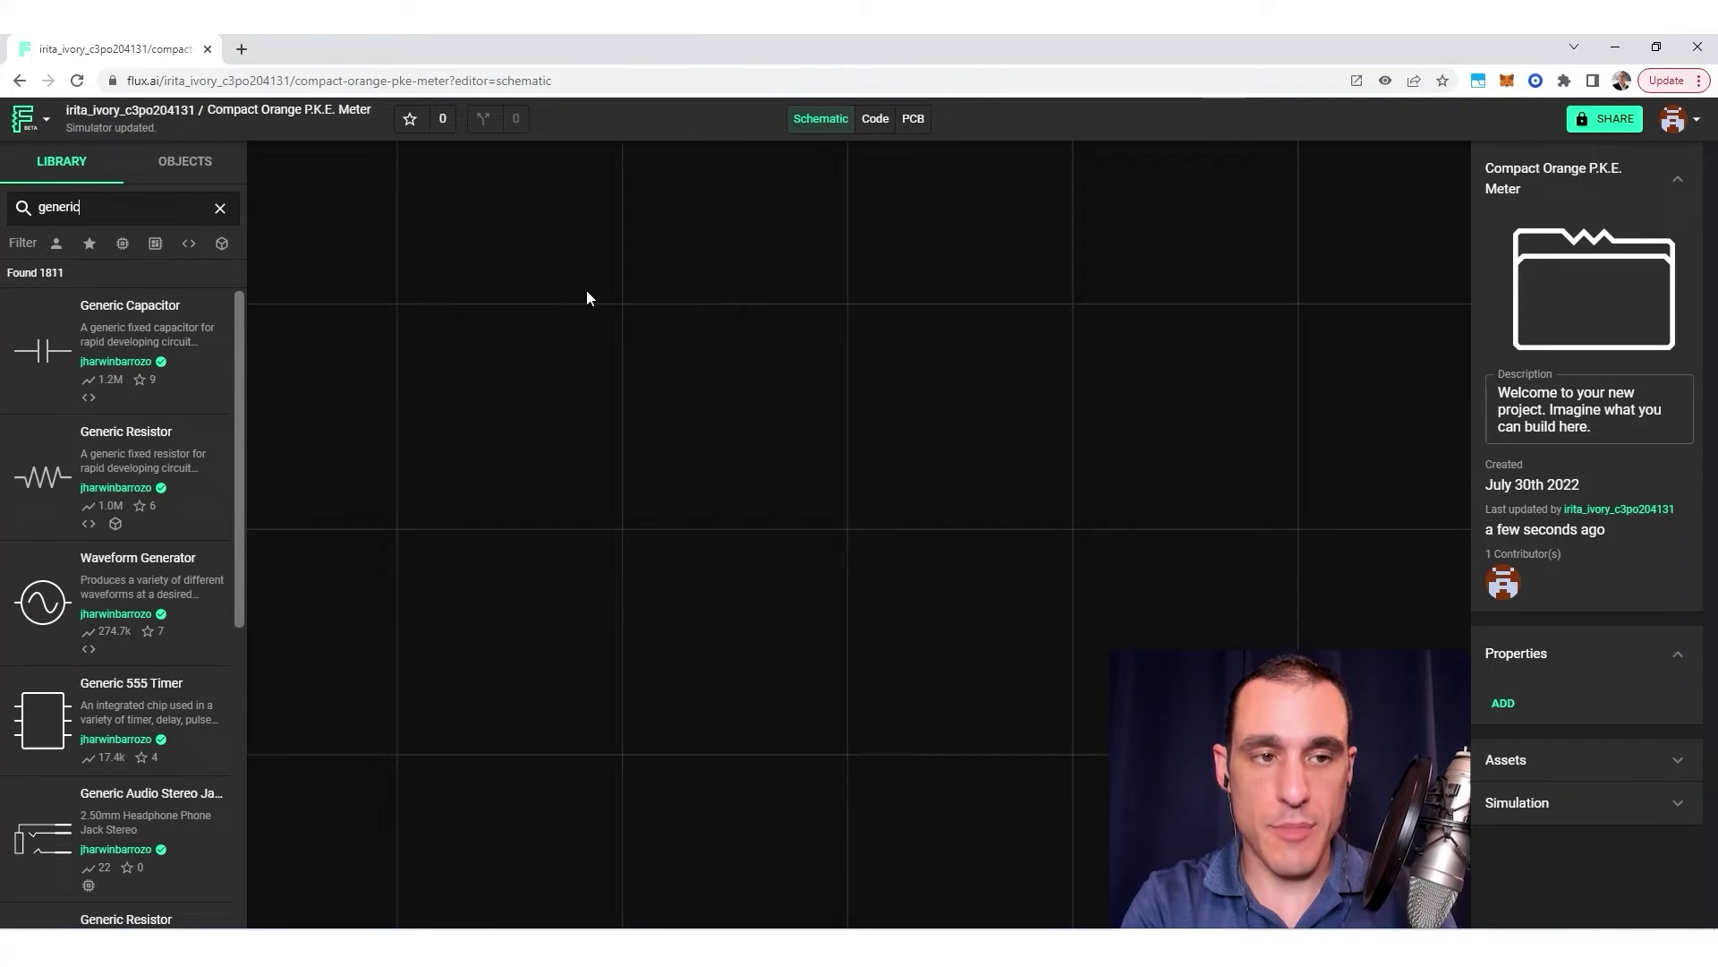
pyautogui.scroll(-10, 211, 498)
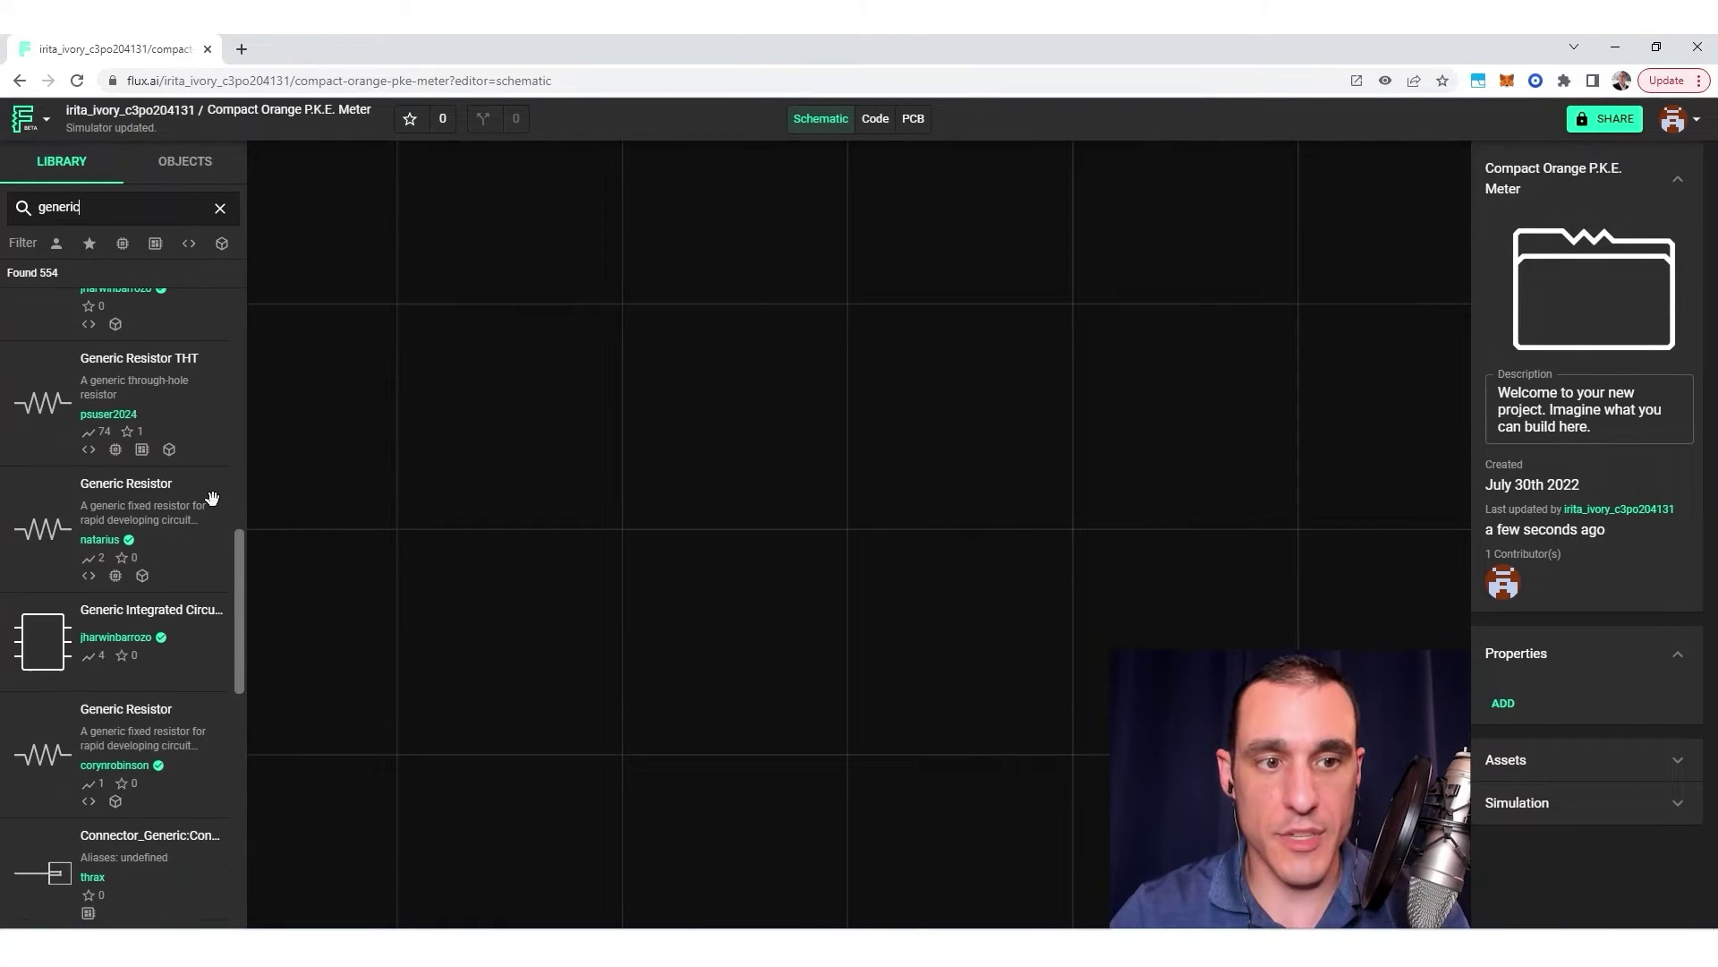
pyautogui.scroll(7, 207, 499)
pyautogui.scroll(3, 205, 500)
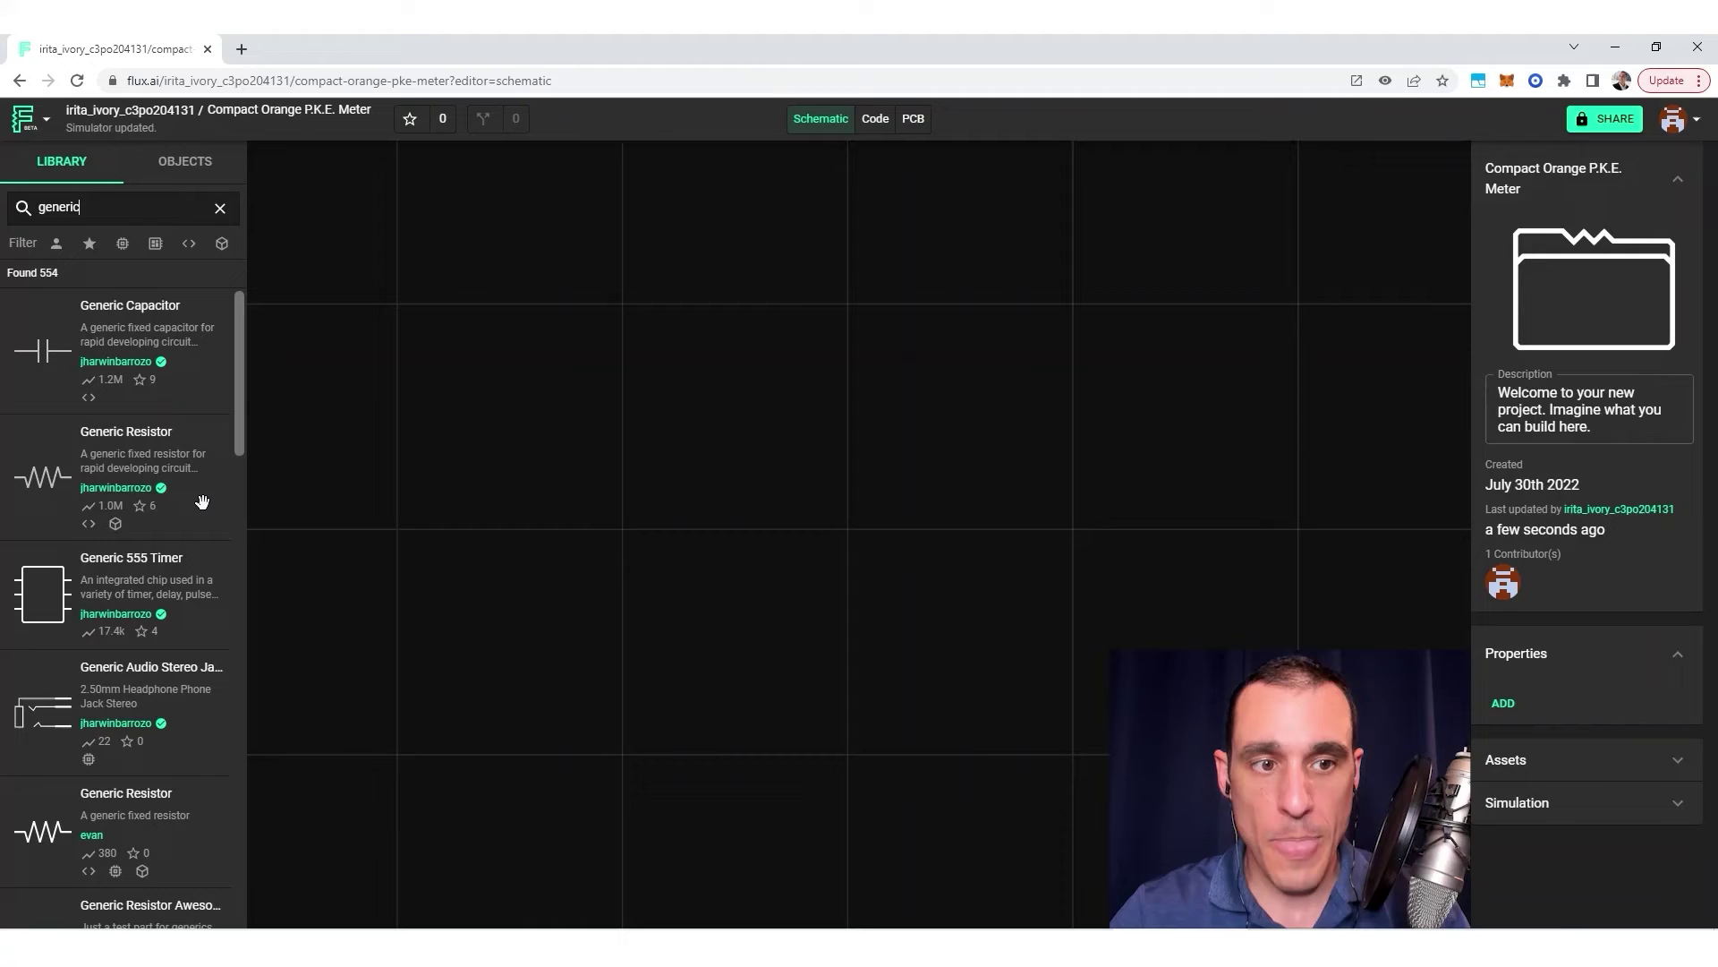
pyautogui.scroll(-7, 203, 474)
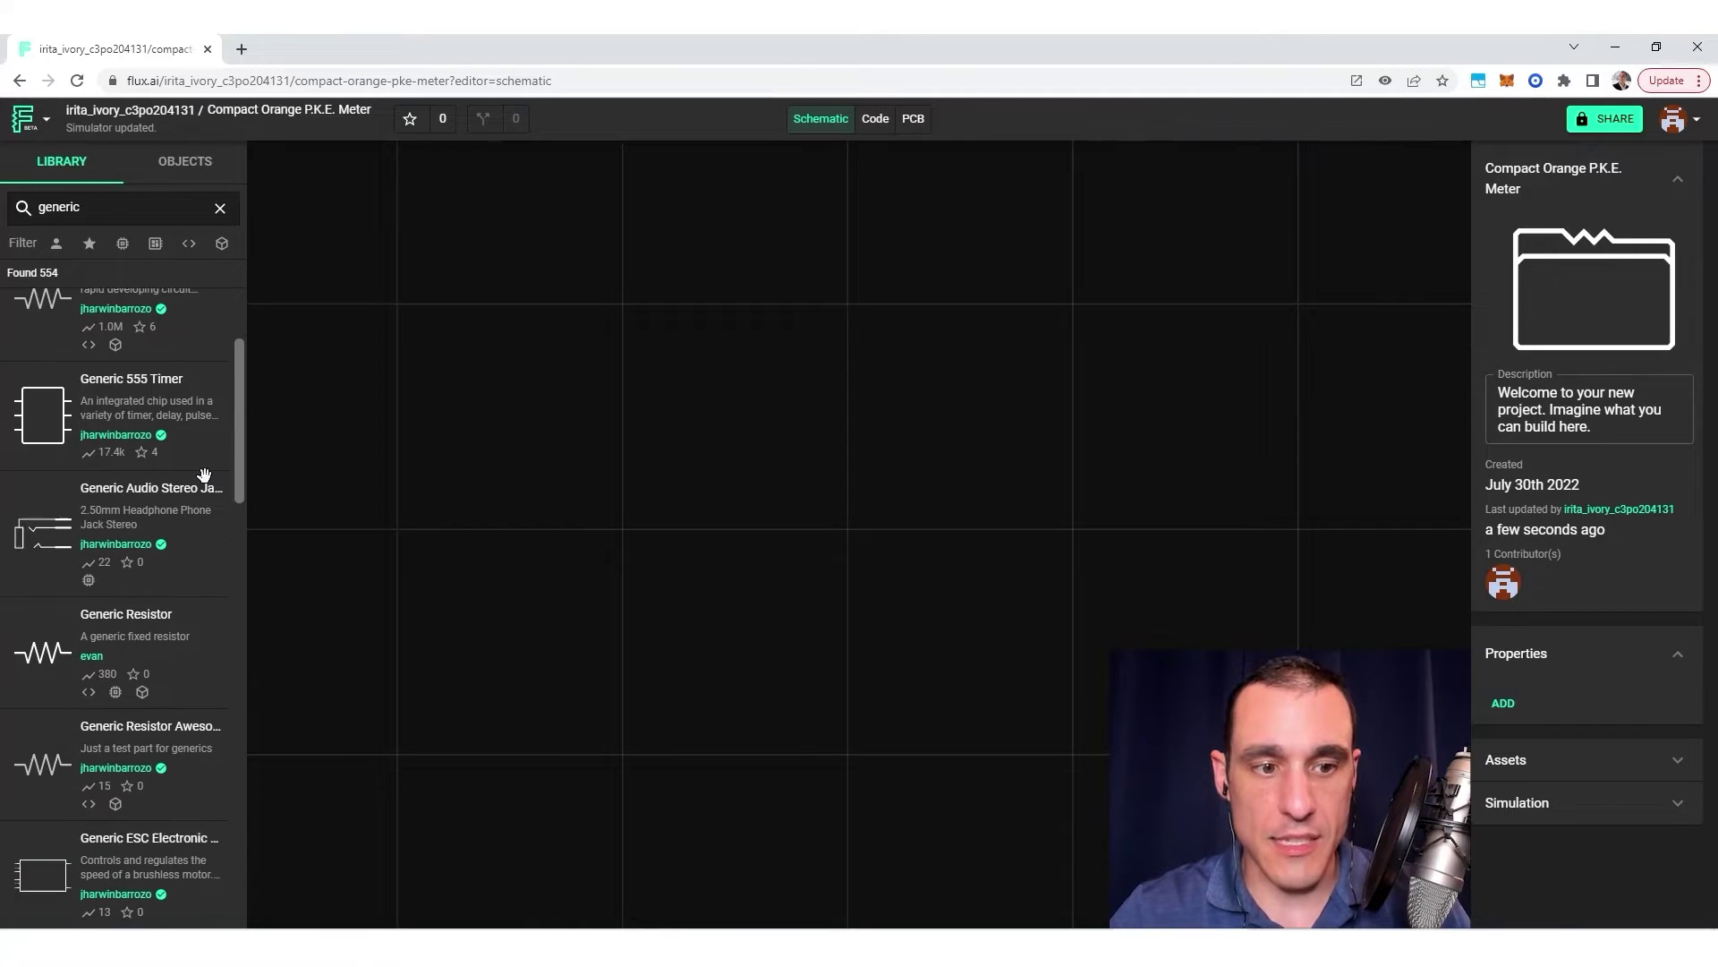
pyautogui.scroll(-1, 204, 474)
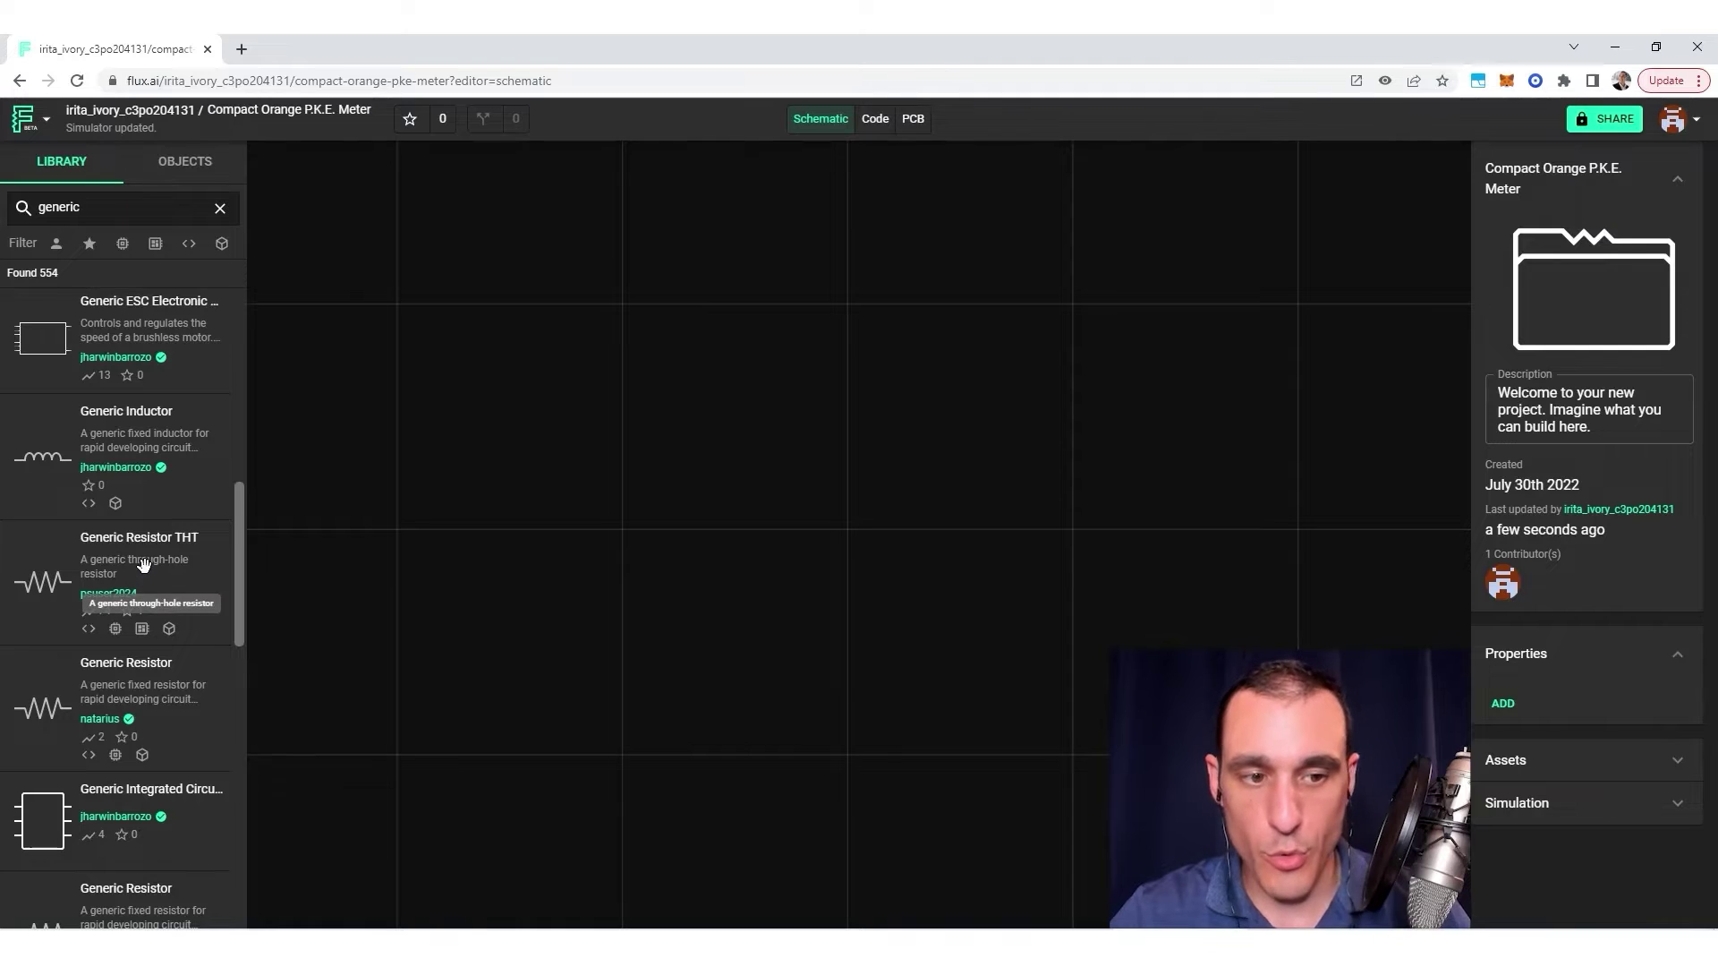
# Place a generic capacitor and a generic resistor on the schematic
pyautogui.scroll(8, 146, 580)
pyautogui.moveTo(42, 350); pyautogui.dragTo(1051, 489)
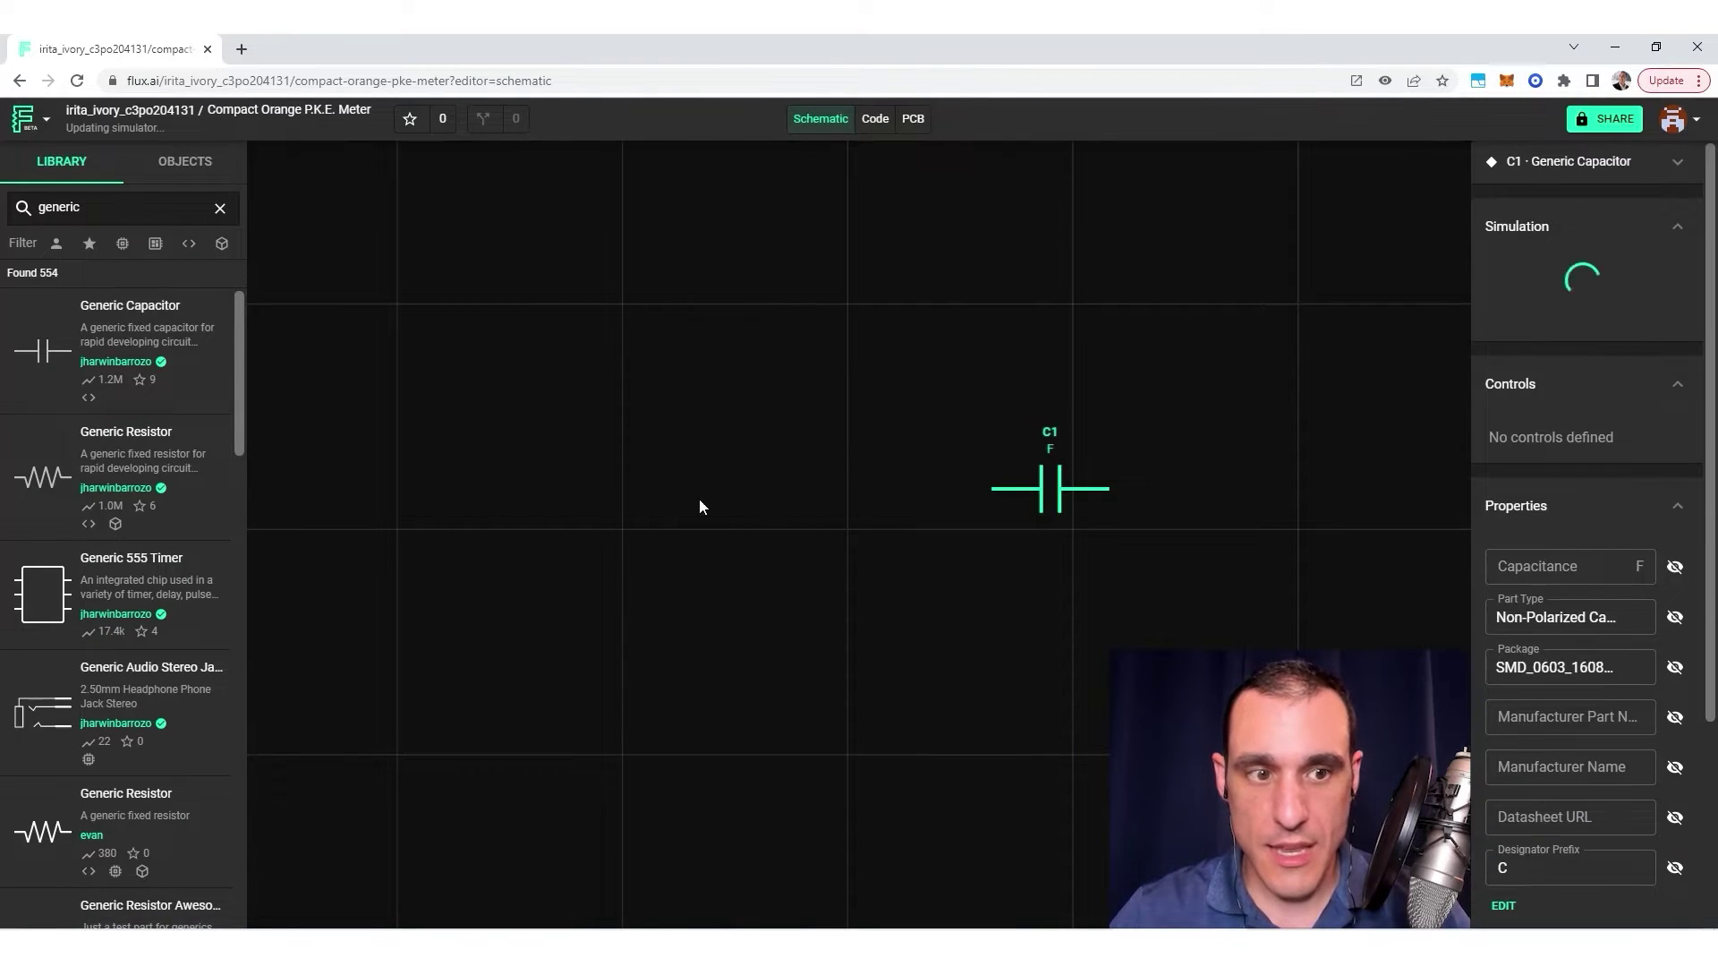
pyautogui.press('Escape')
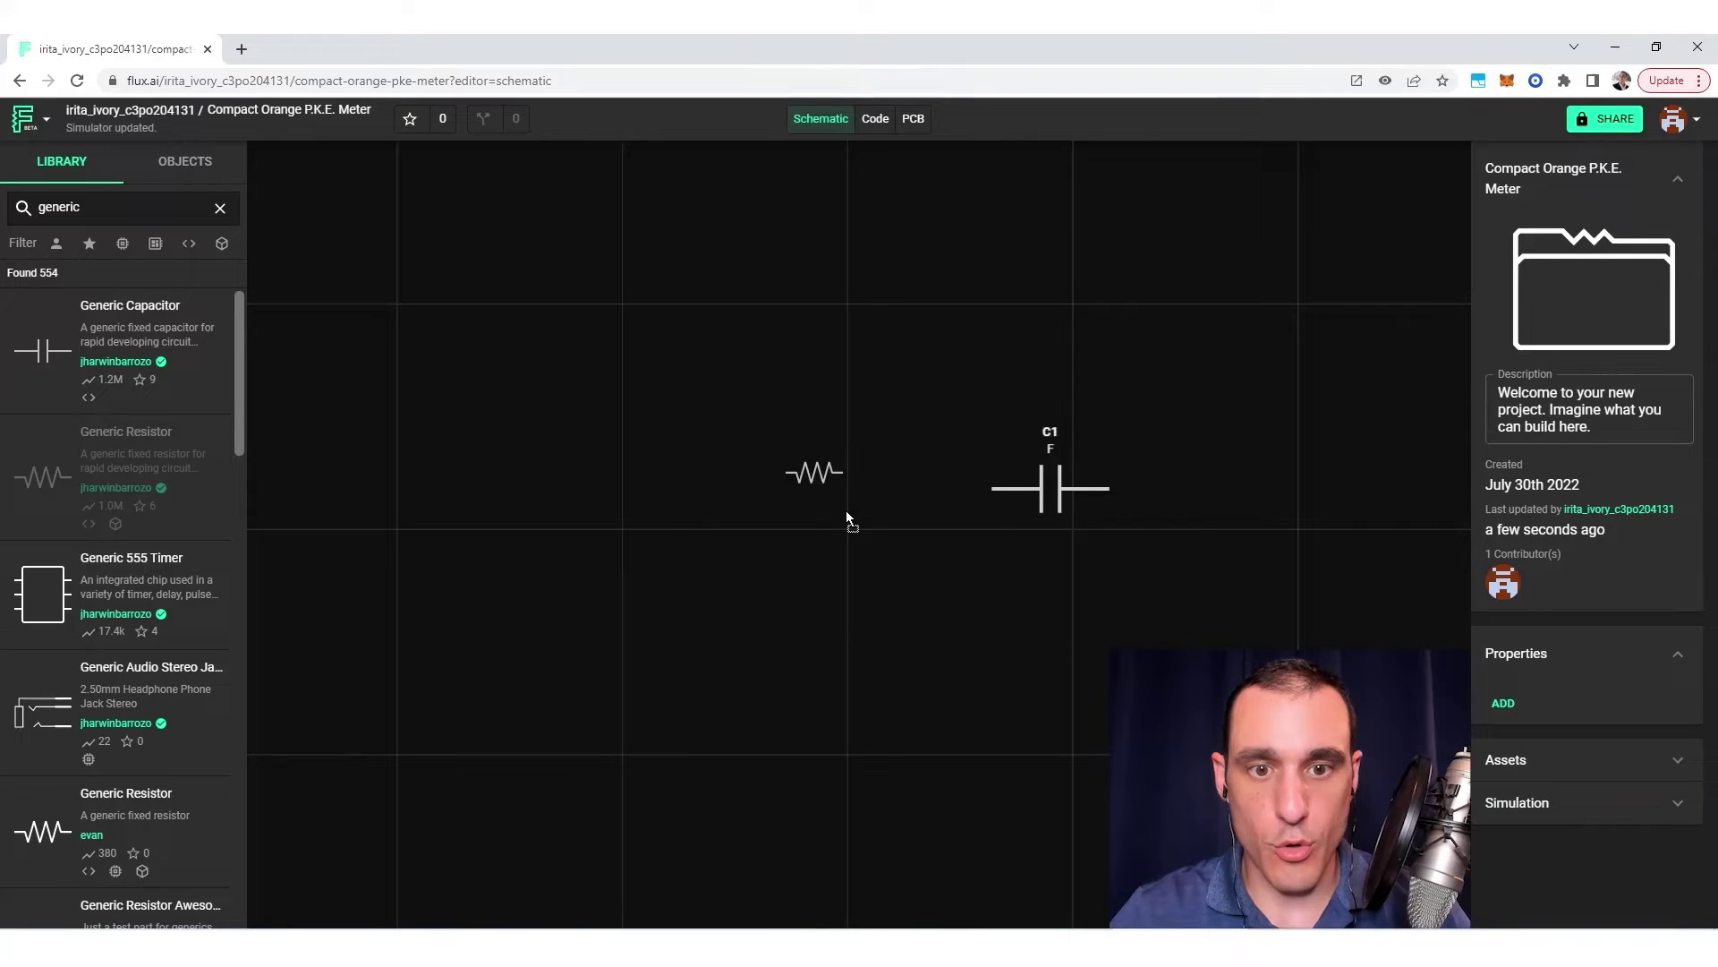
pyautogui.moveTo(847, 513); pyautogui.dragTo(846, 512)
# Rotate capacitor C1 upright and position it beside R1's right end
pyautogui.moveTo(1038, 498); pyautogui.dragTo(1108, 568)
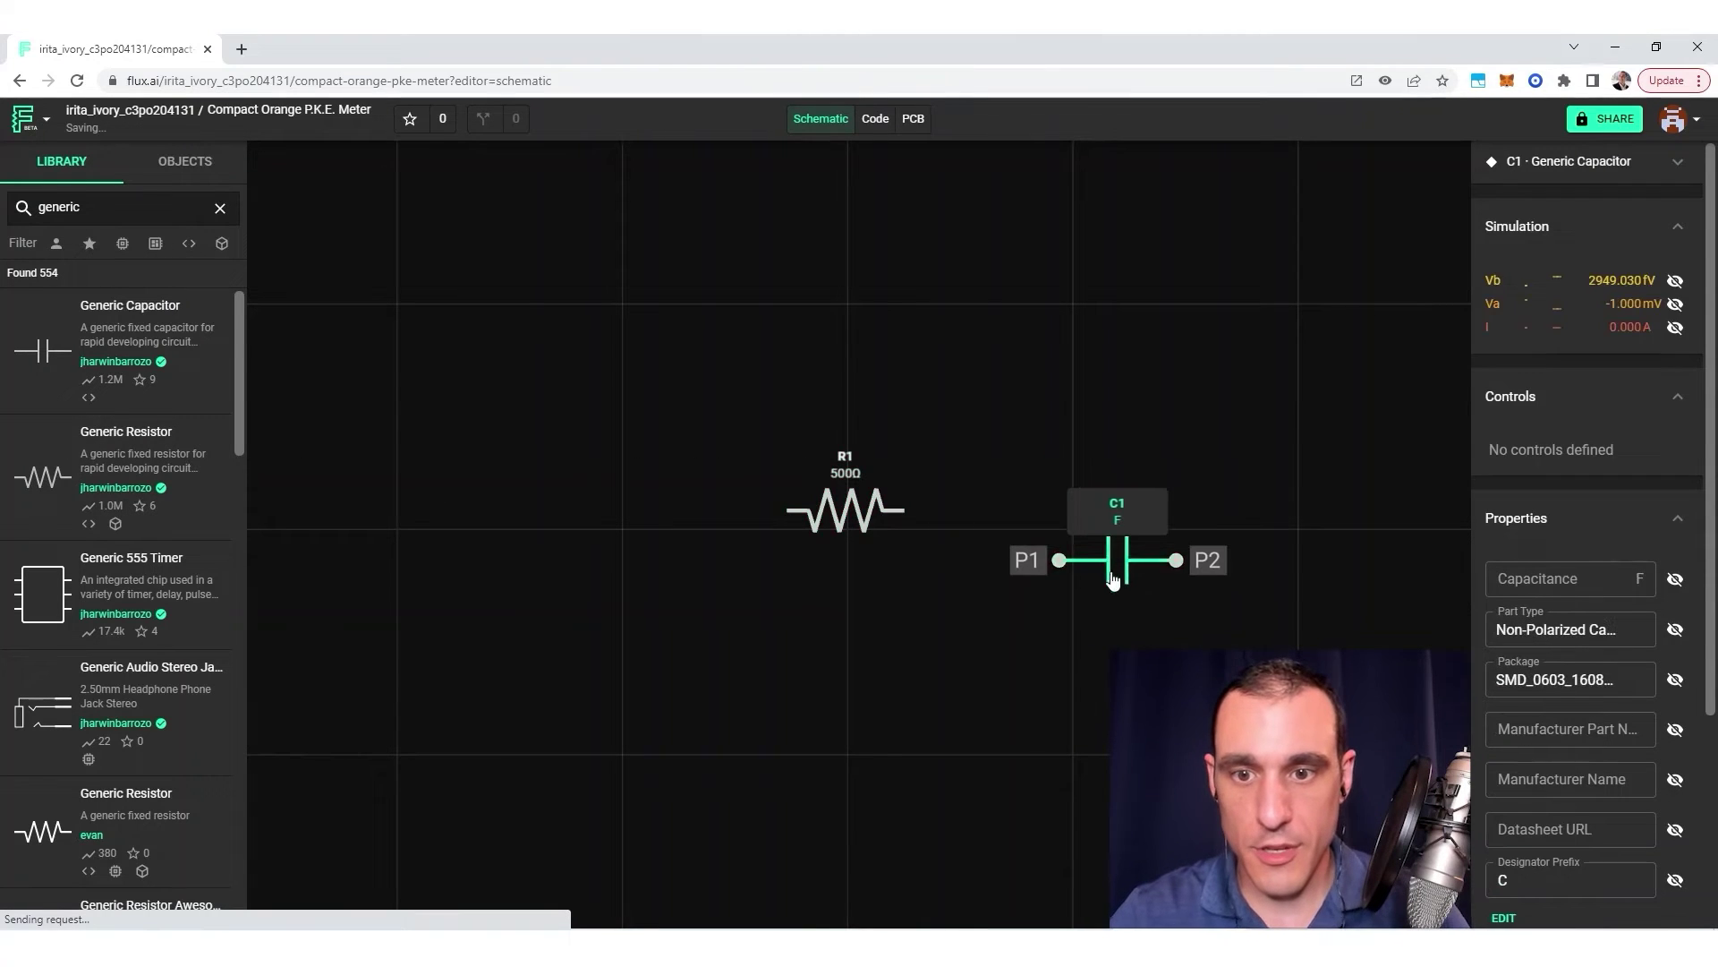
pyautogui.rightClick(1112, 580)
pyautogui.click(1114, 564)
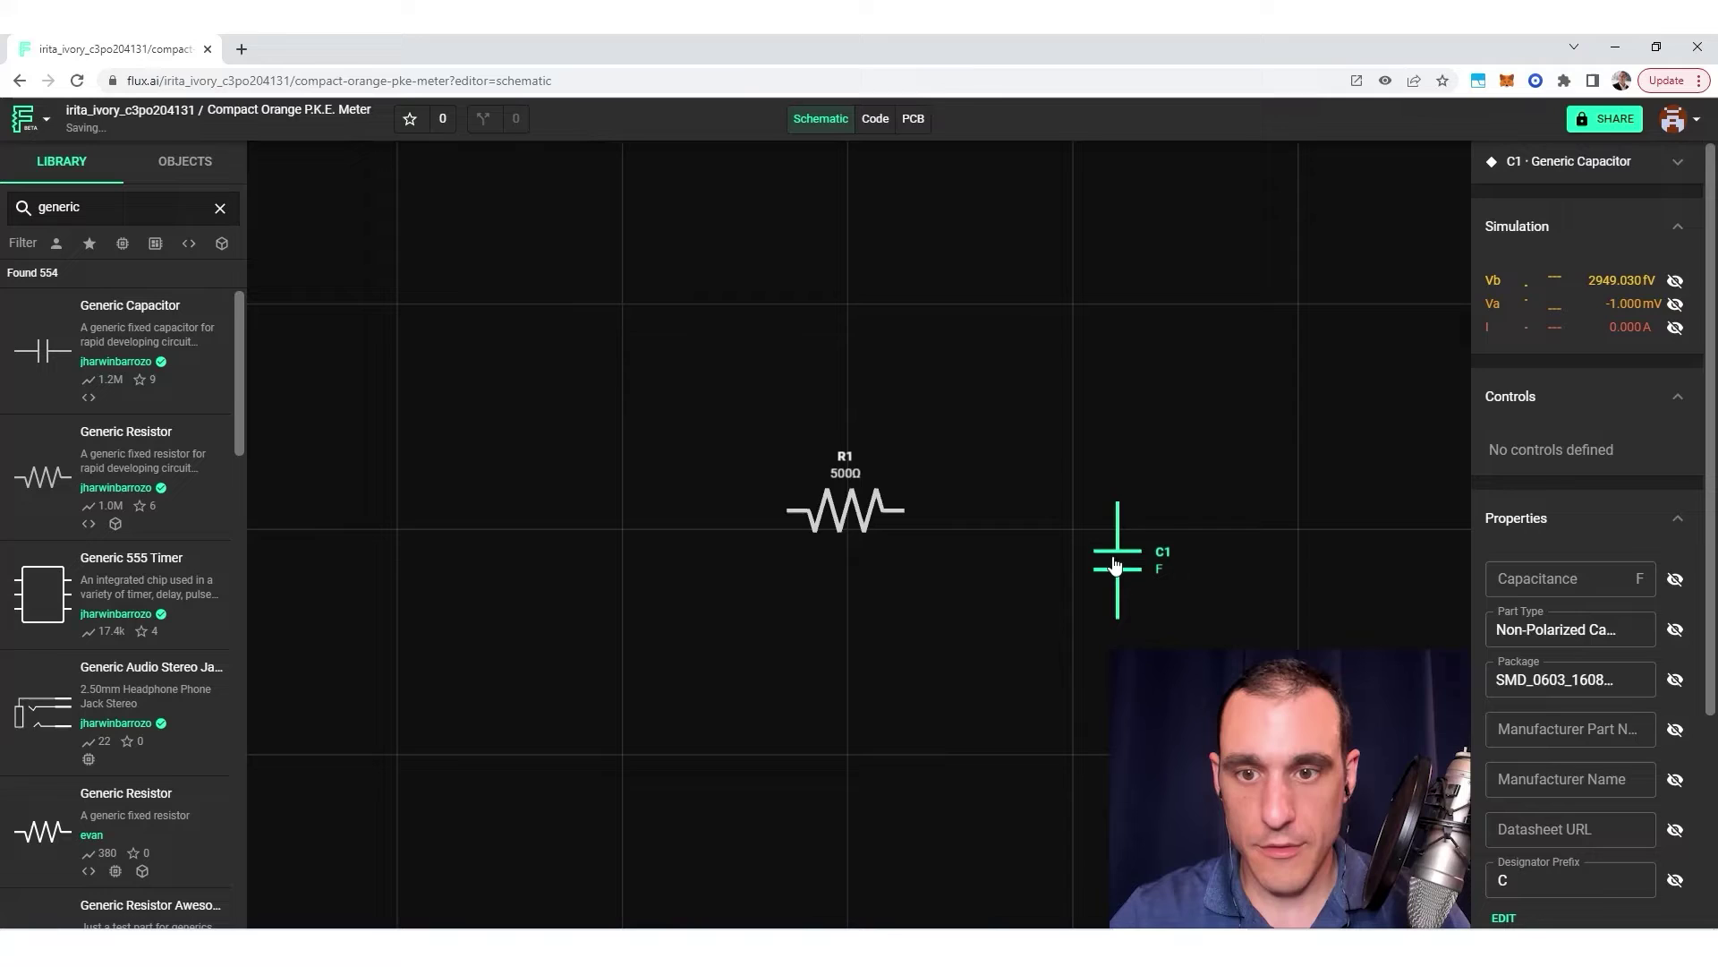
pyautogui.click(1051, 591)
pyautogui.moveTo(1120, 578); pyautogui.dragTo(1034, 577)
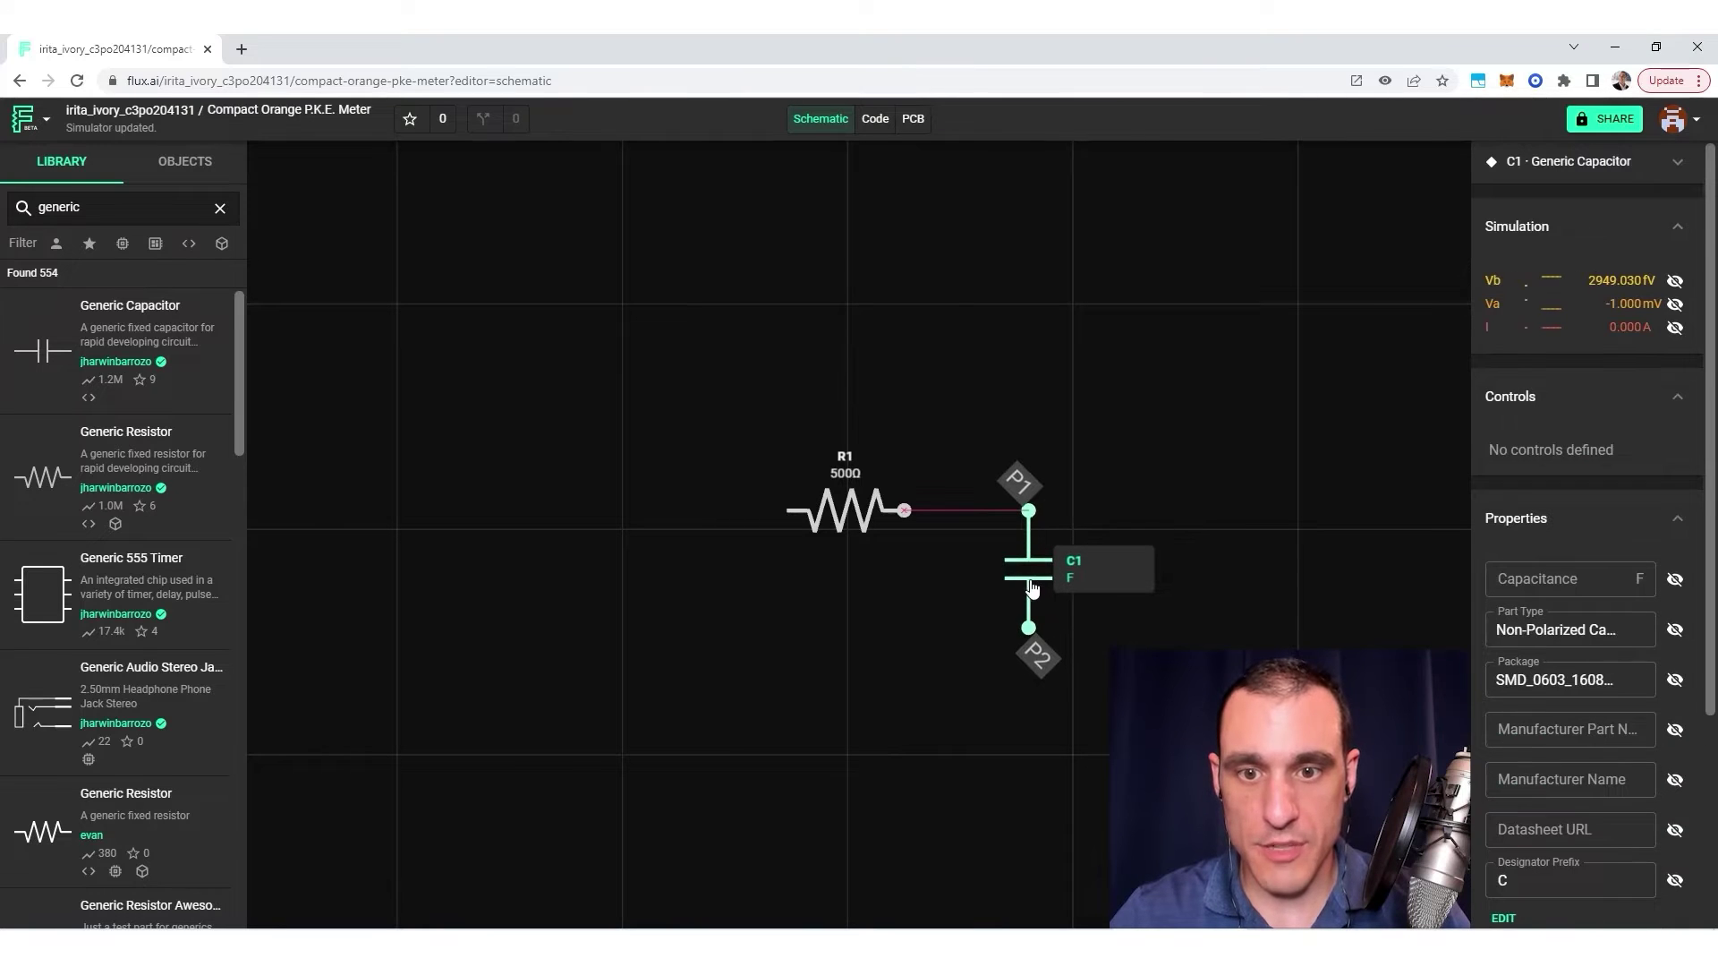
pyautogui.click(1210, 438)
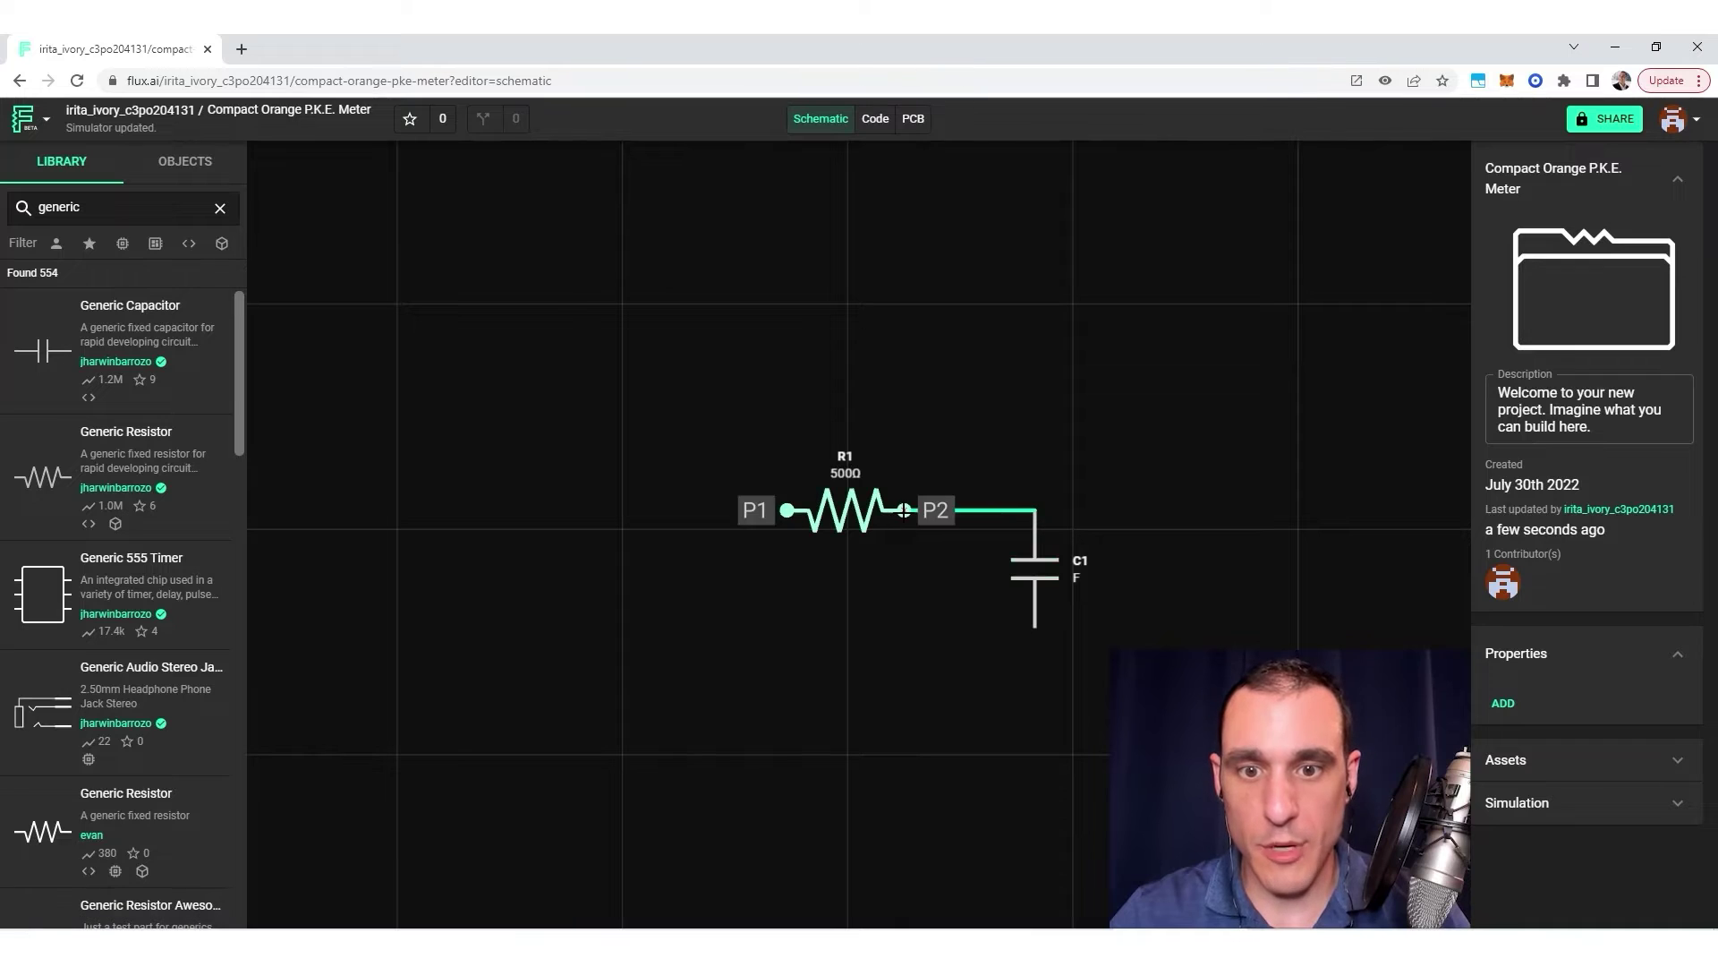
pyautogui.click(1051, 577)
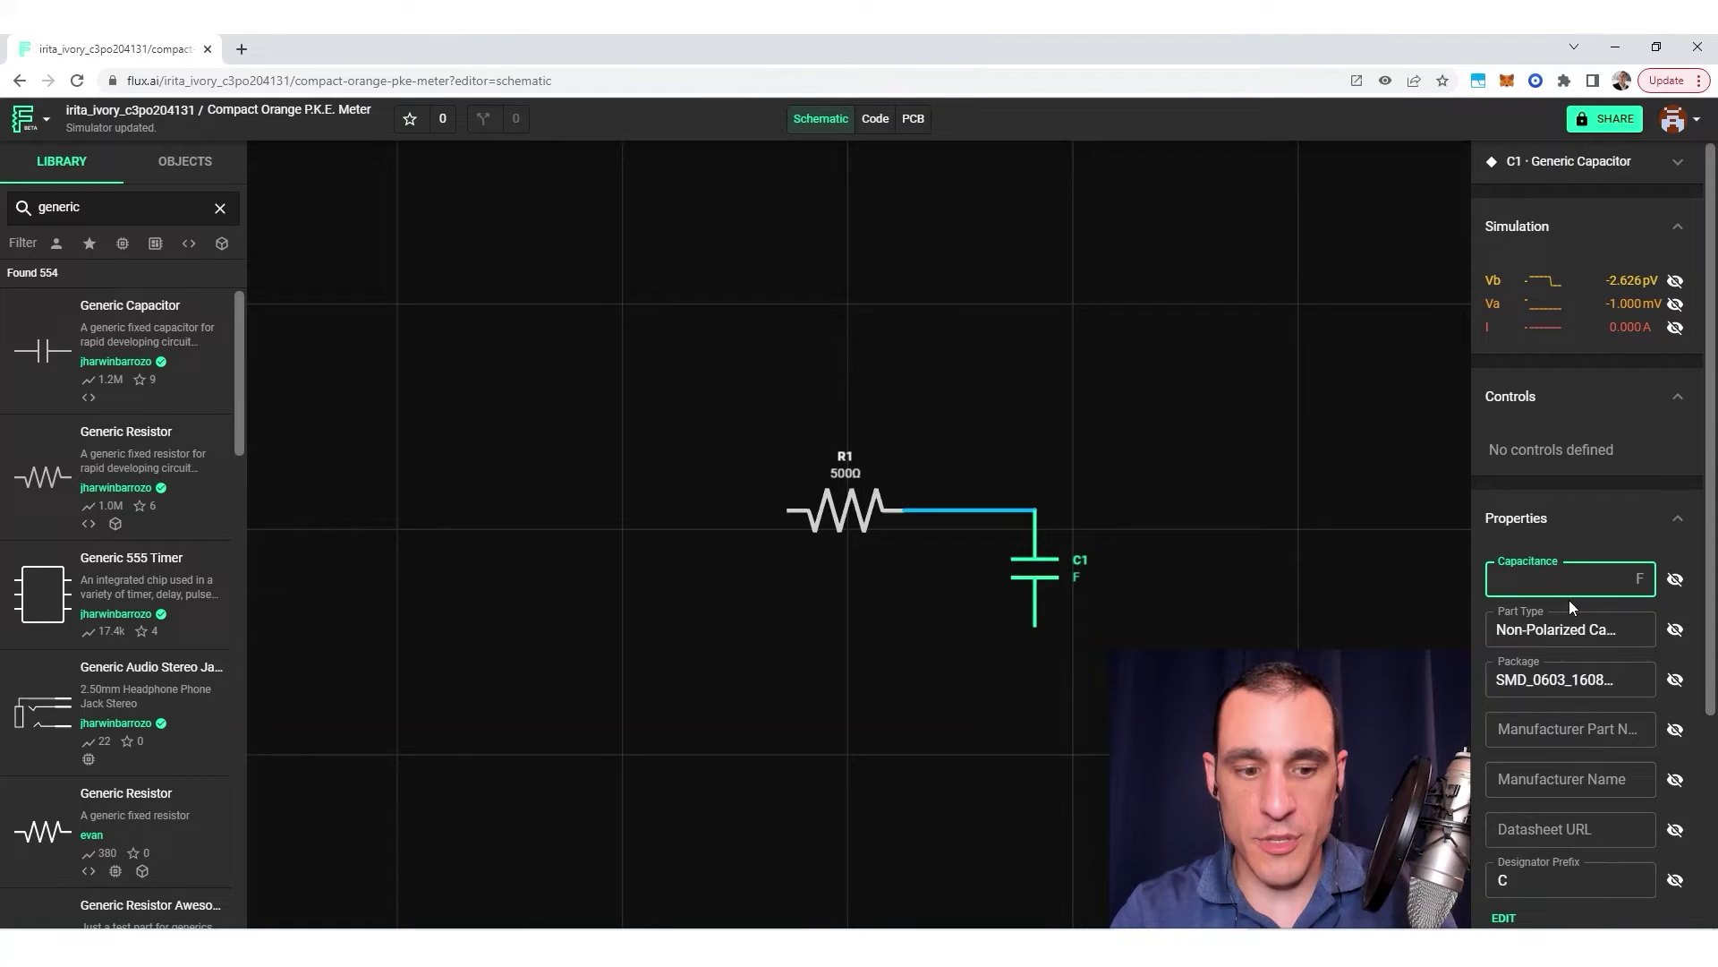
# Enter 22u as C1's capacitance, then review C1's and R1's properties
pyautogui.write('22u')
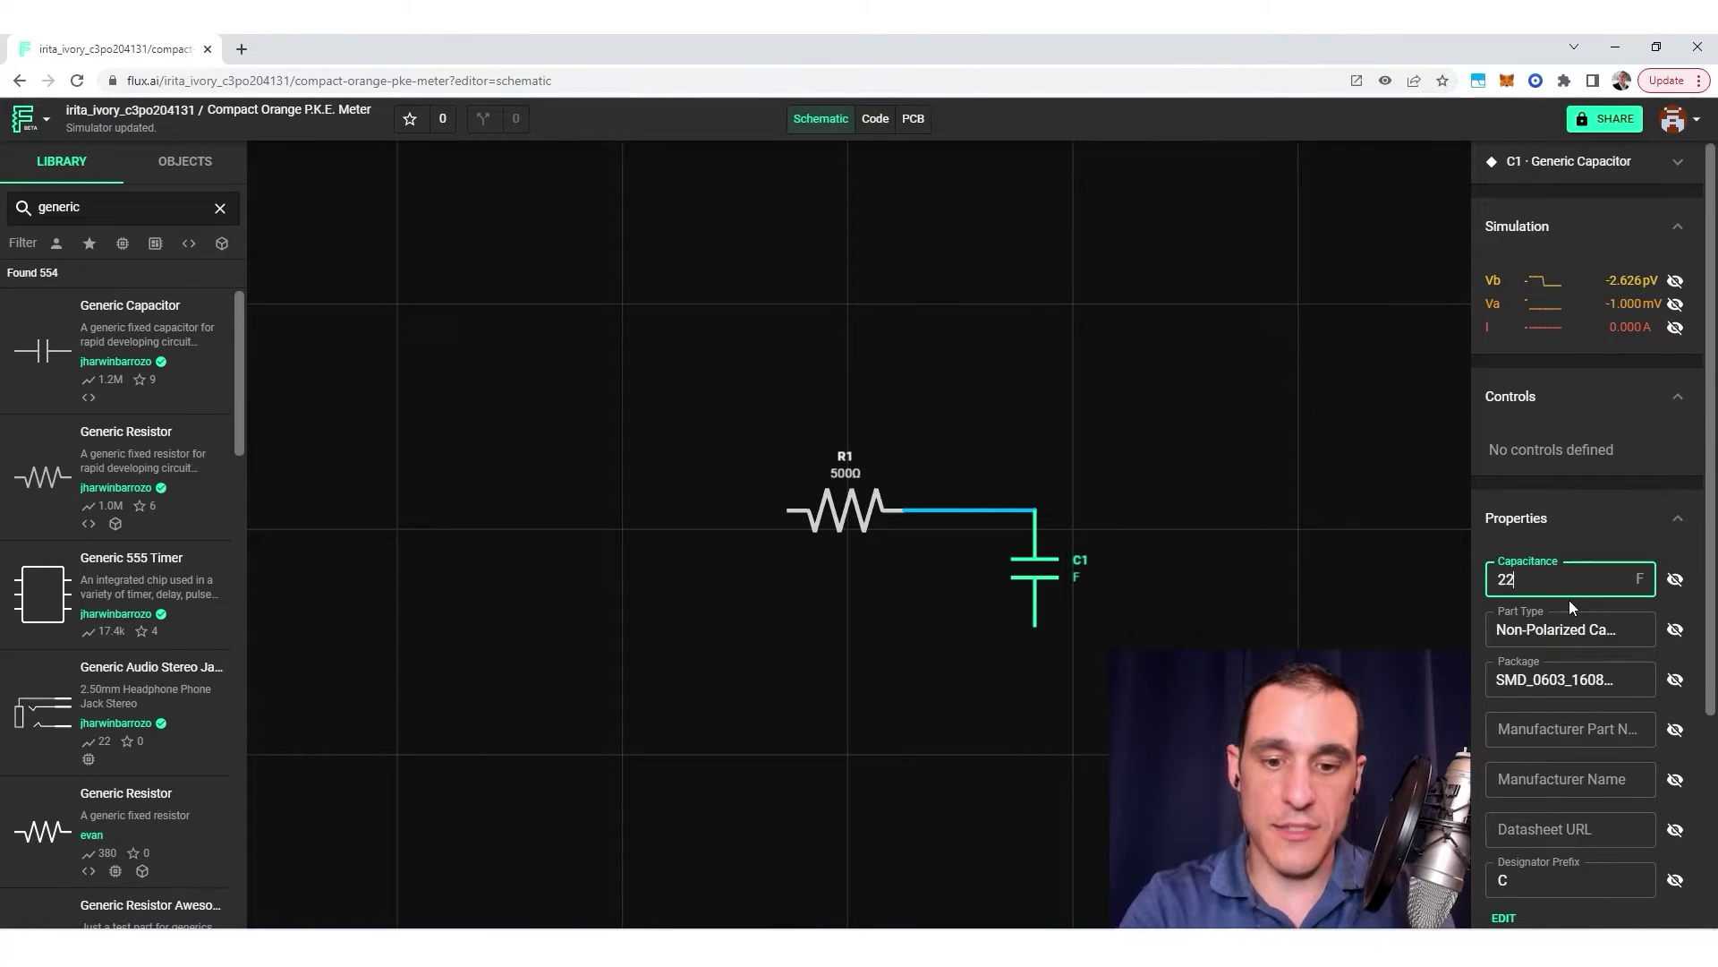
pyautogui.click(1208, 526)
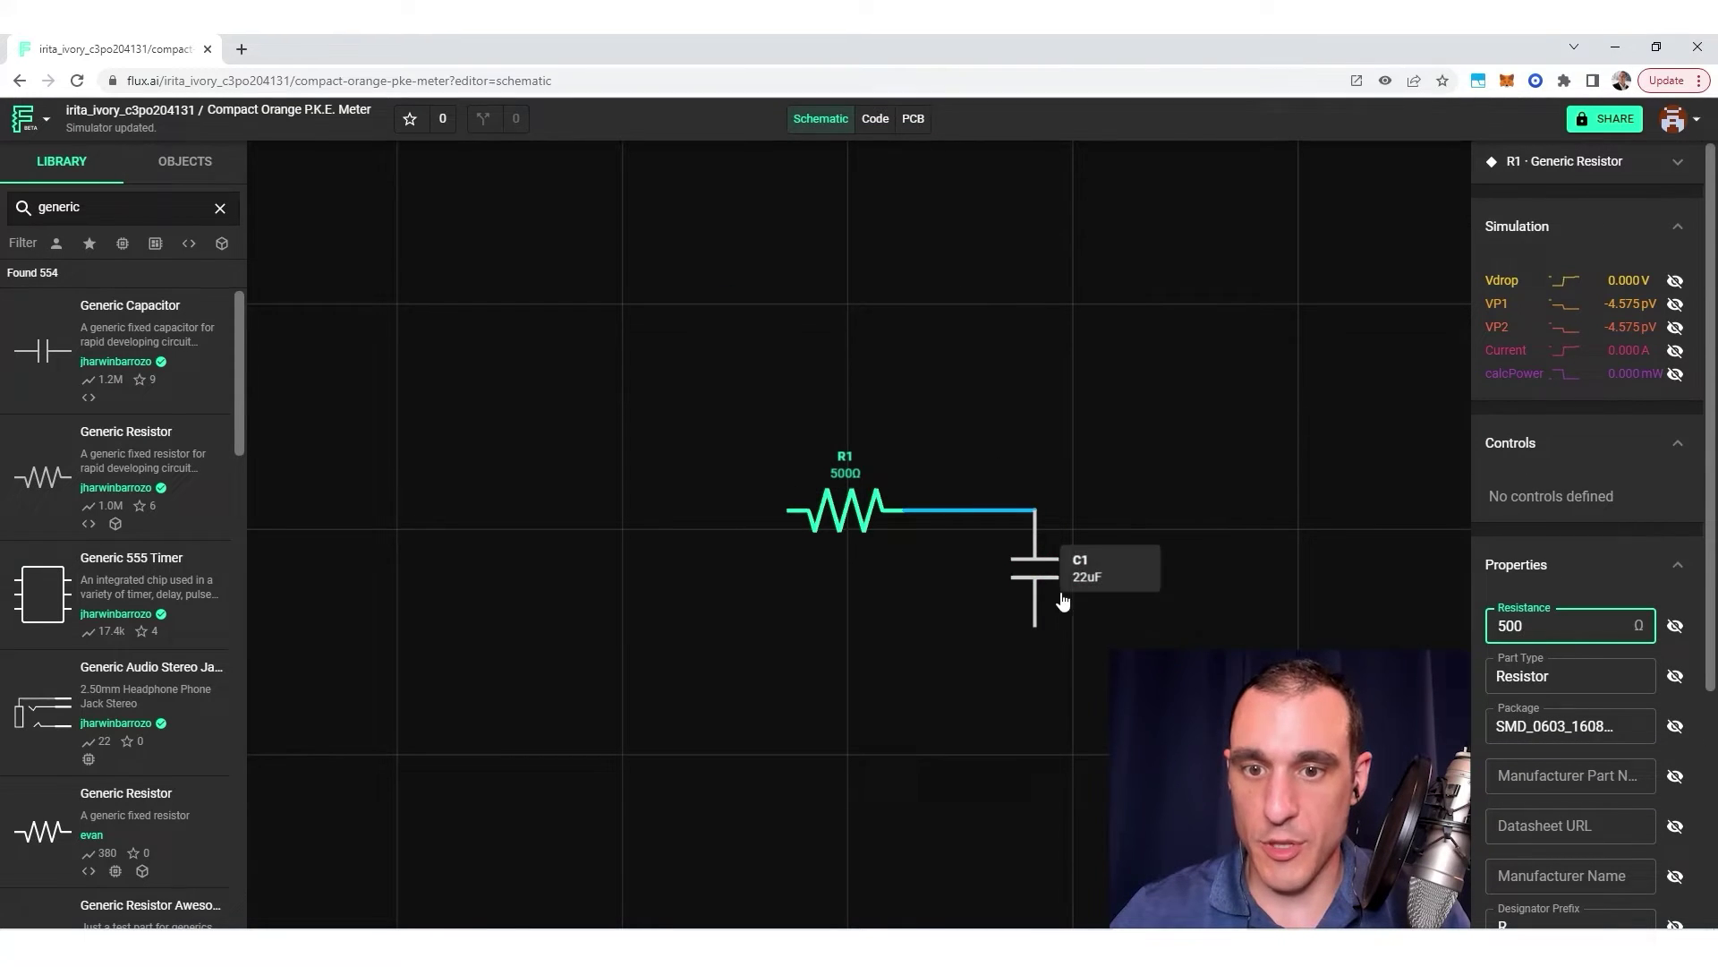
pyautogui.click(1036, 577)
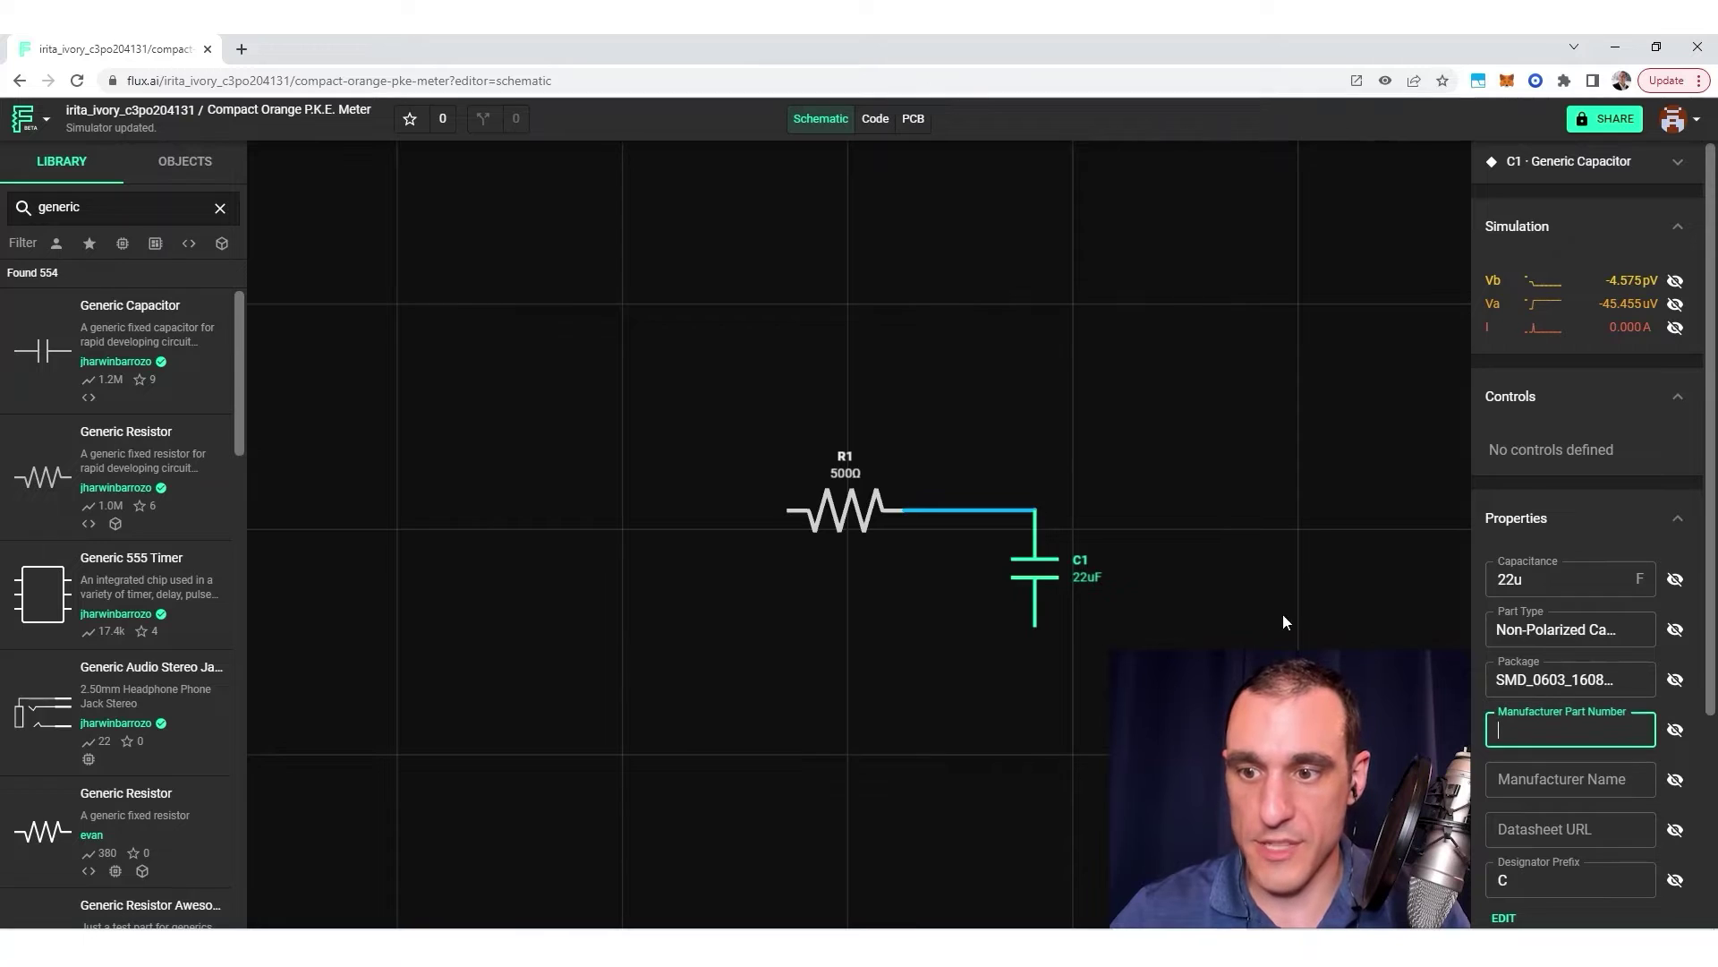
pyautogui.click(893, 536)
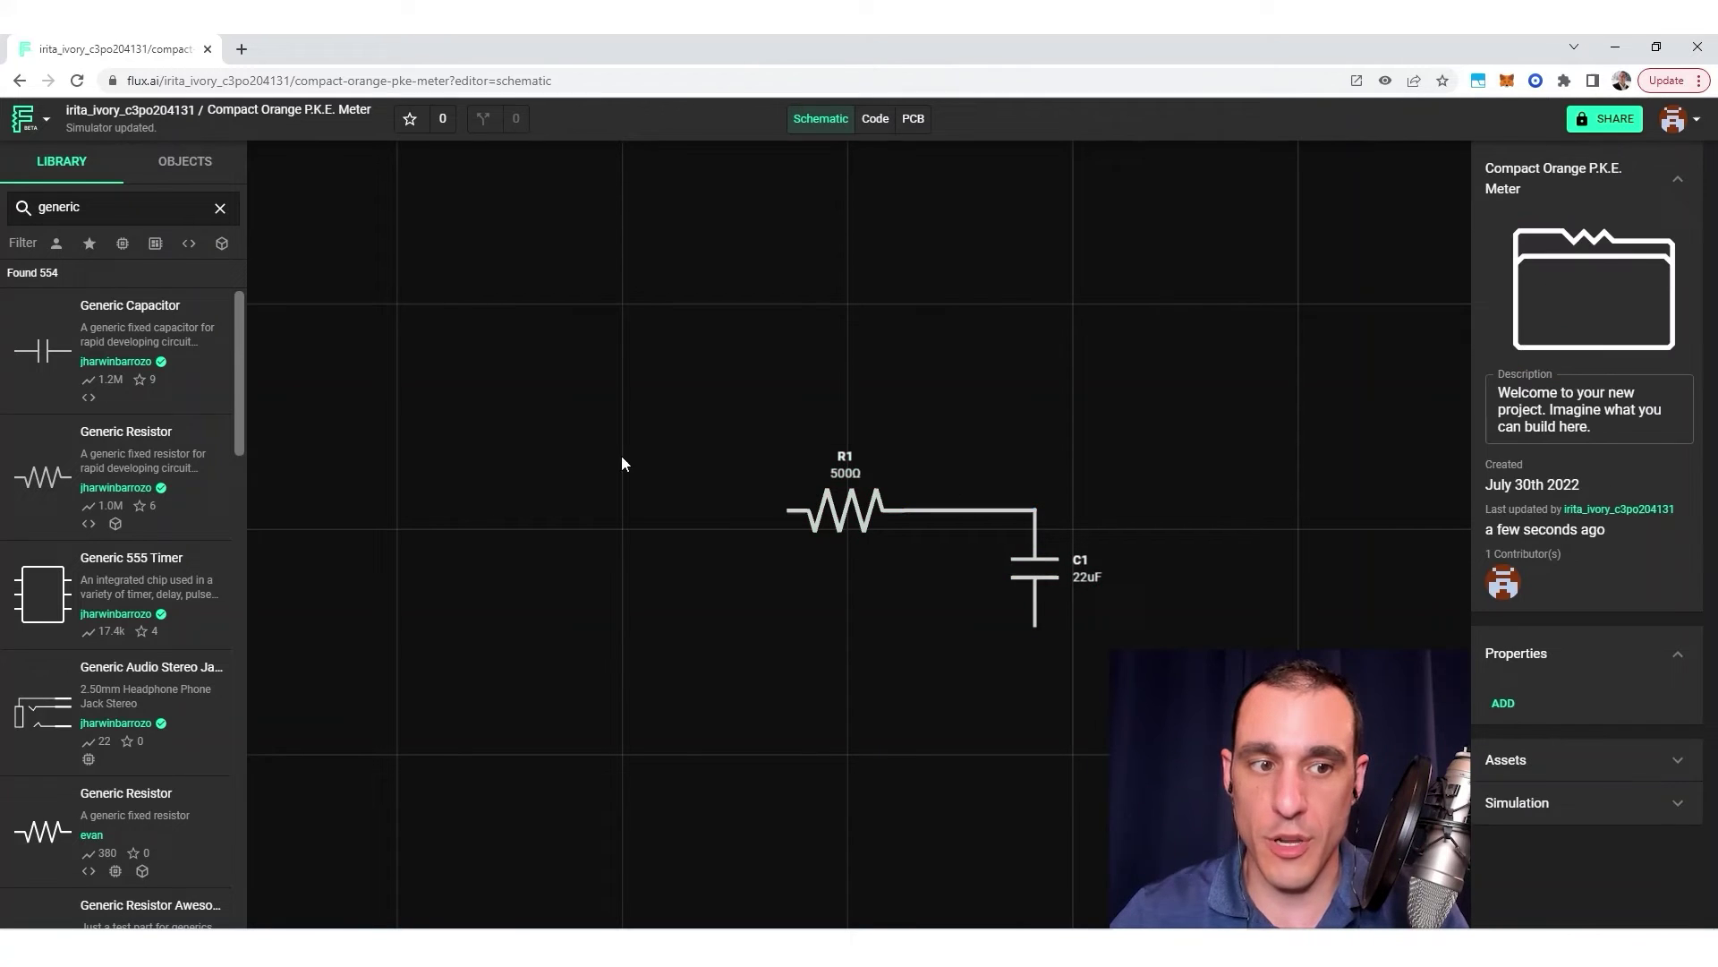
# Place a waveform generator V1 left of R1 and wire its P1 along the bottom to C1
pyautogui.click(219, 209)
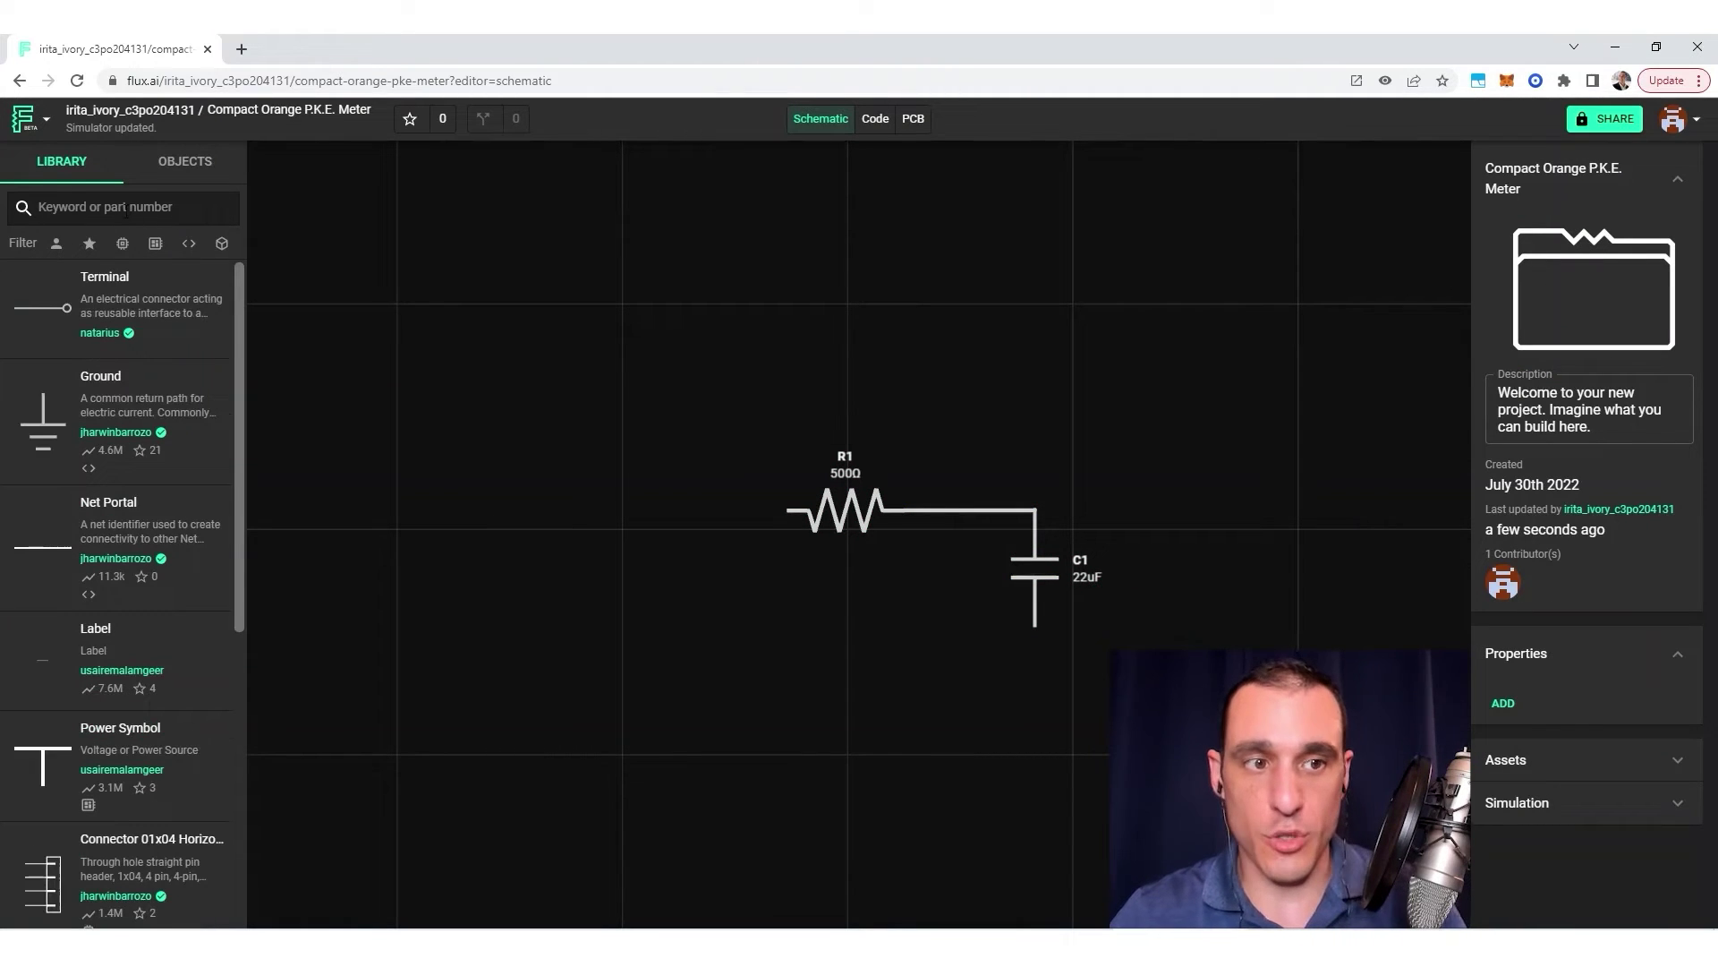
pyautogui.write('wave')
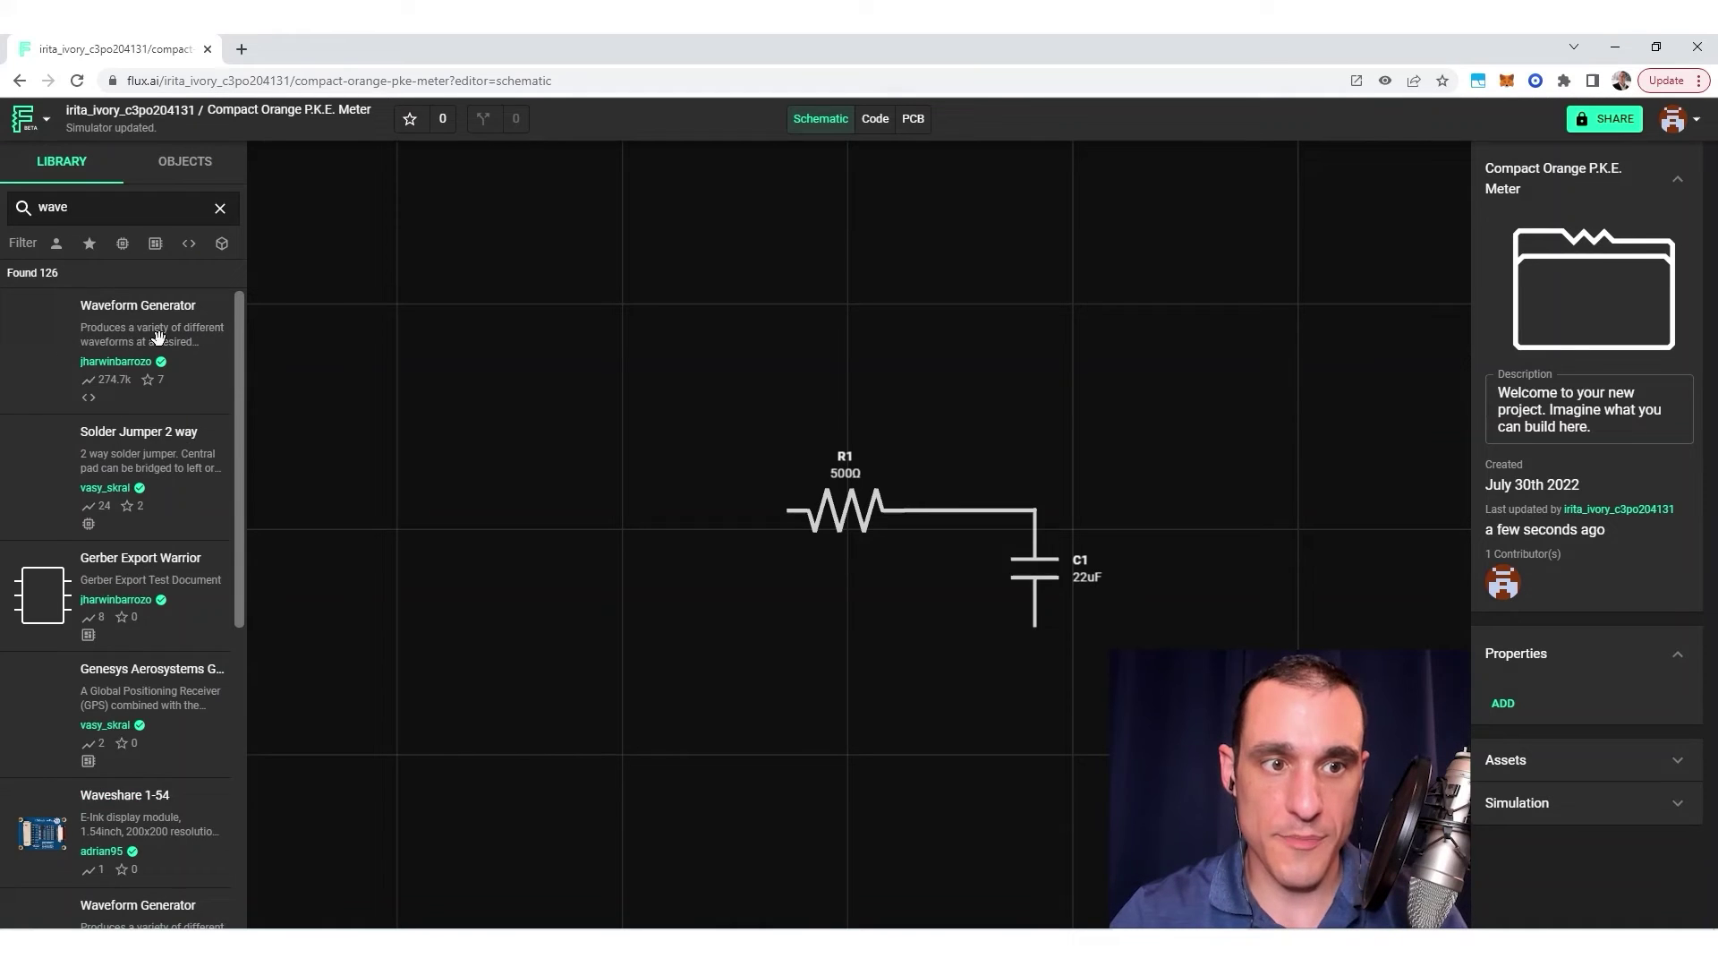
pyautogui.moveTo(37, 349)
pyautogui.mouseDown()
pyautogui.moveTo(203, 376)
pyautogui.moveTo(499, 470)
pyautogui.moveTo(579, 544)
pyautogui.moveTo(788, 510)
pyautogui.mouseUp()
pyautogui.moveTo(530, 512); pyautogui.dragTo(447, 664)
pyautogui.moveTo(548, 712); pyautogui.dragTo(1035, 627)
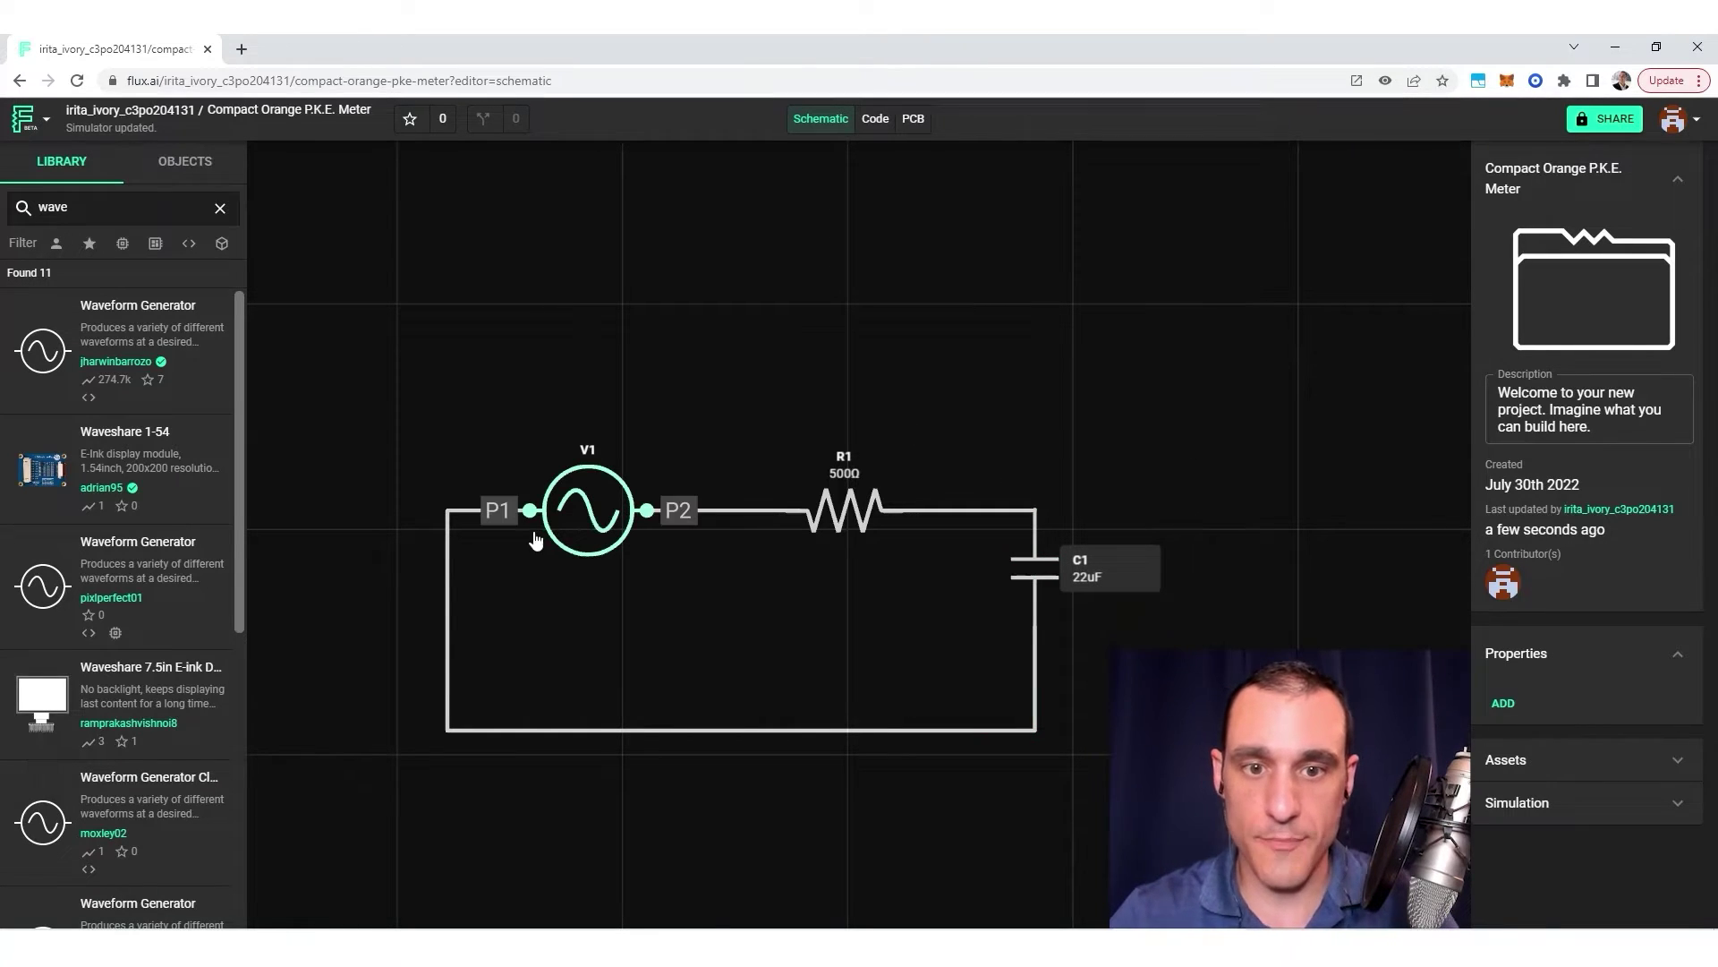
# Inspect V1, then show R1's calcPower and C1's current readings on the schematic
pyautogui.click(569, 543)
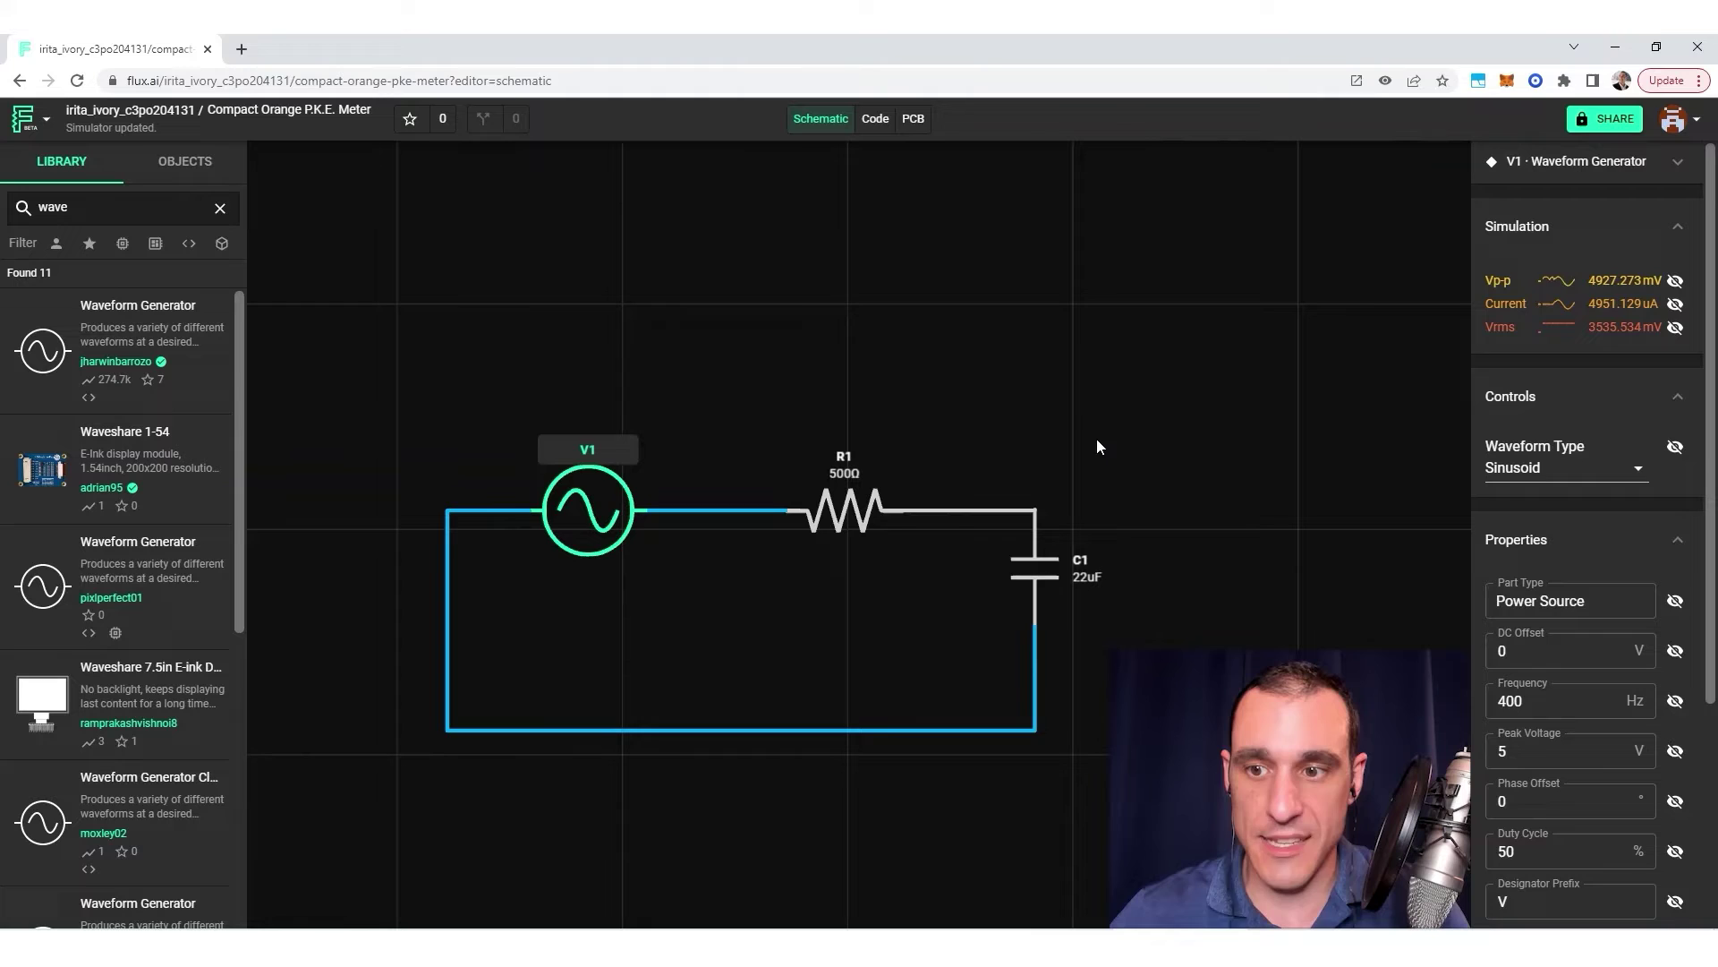
pyautogui.click(844, 512)
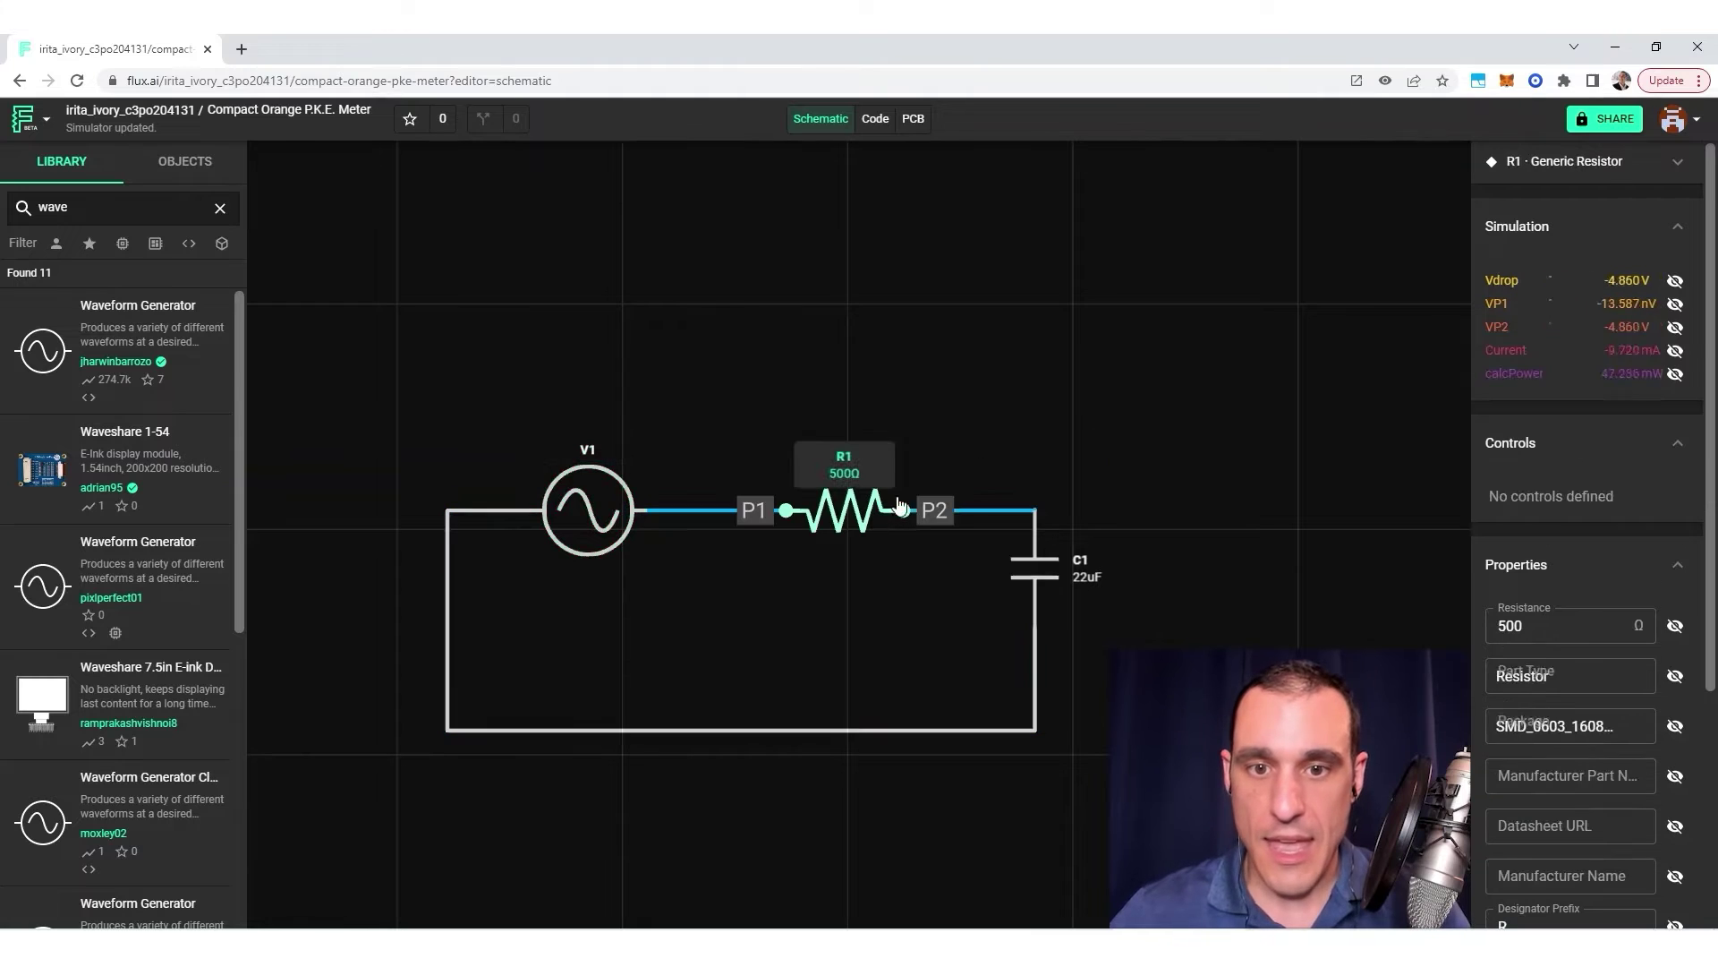
pyautogui.click(1676, 375)
pyautogui.click(1035, 568)
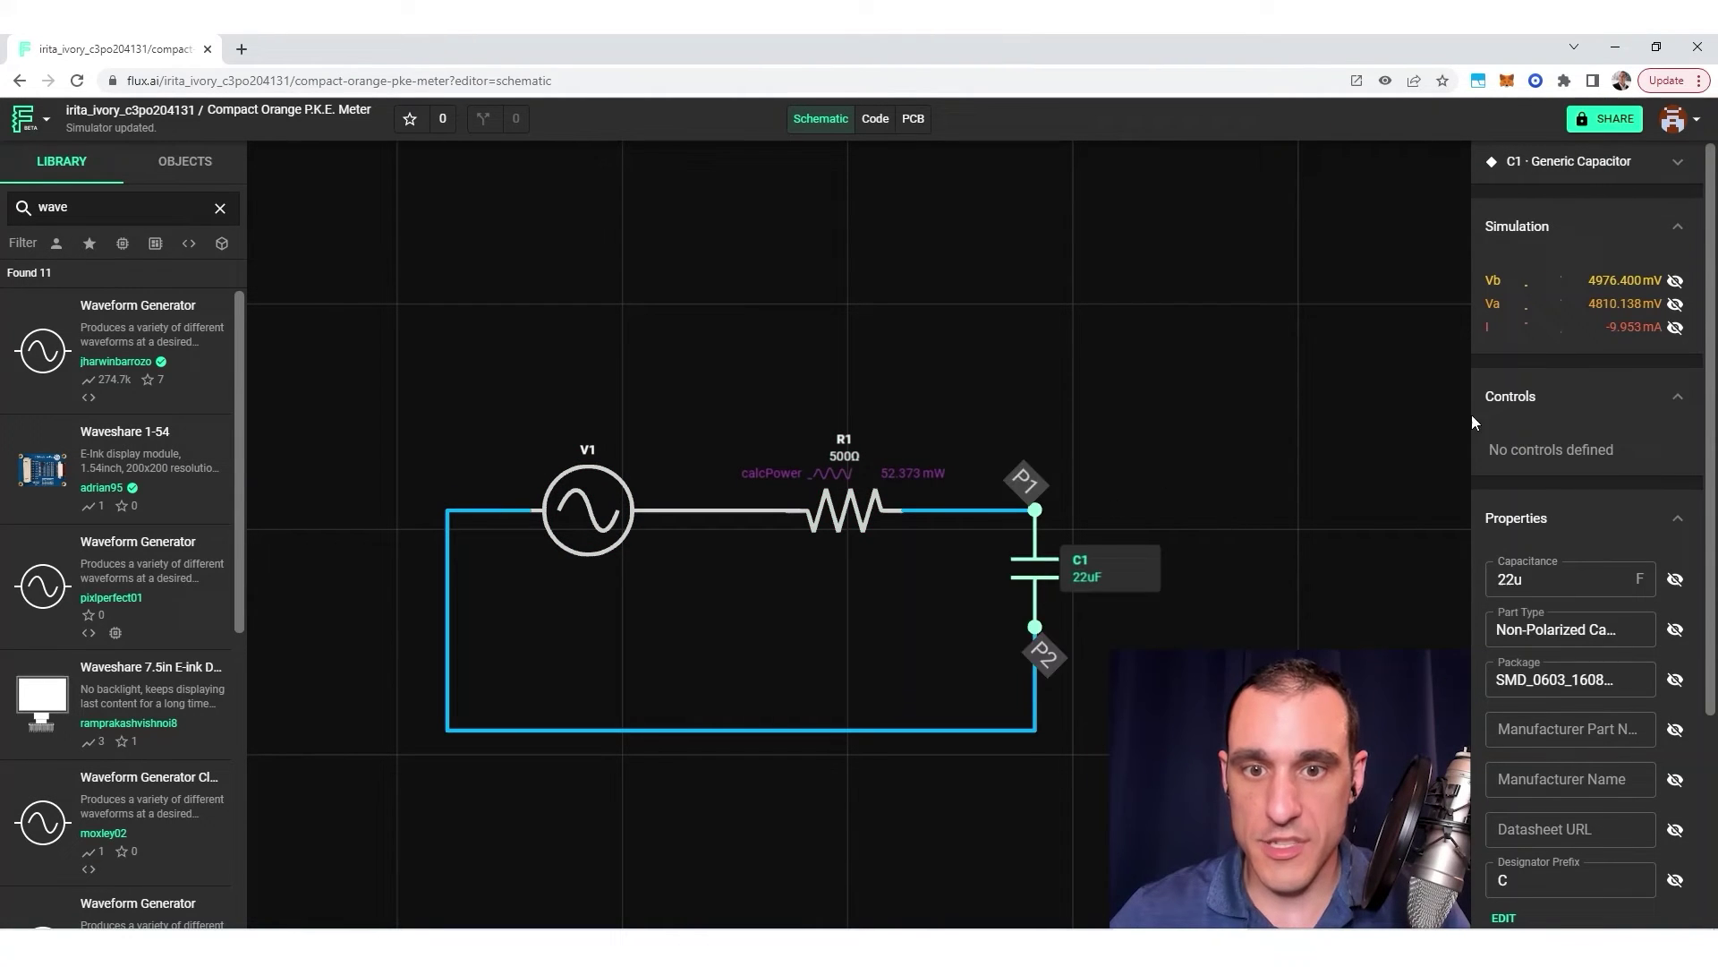
pyautogui.click(1674, 328)
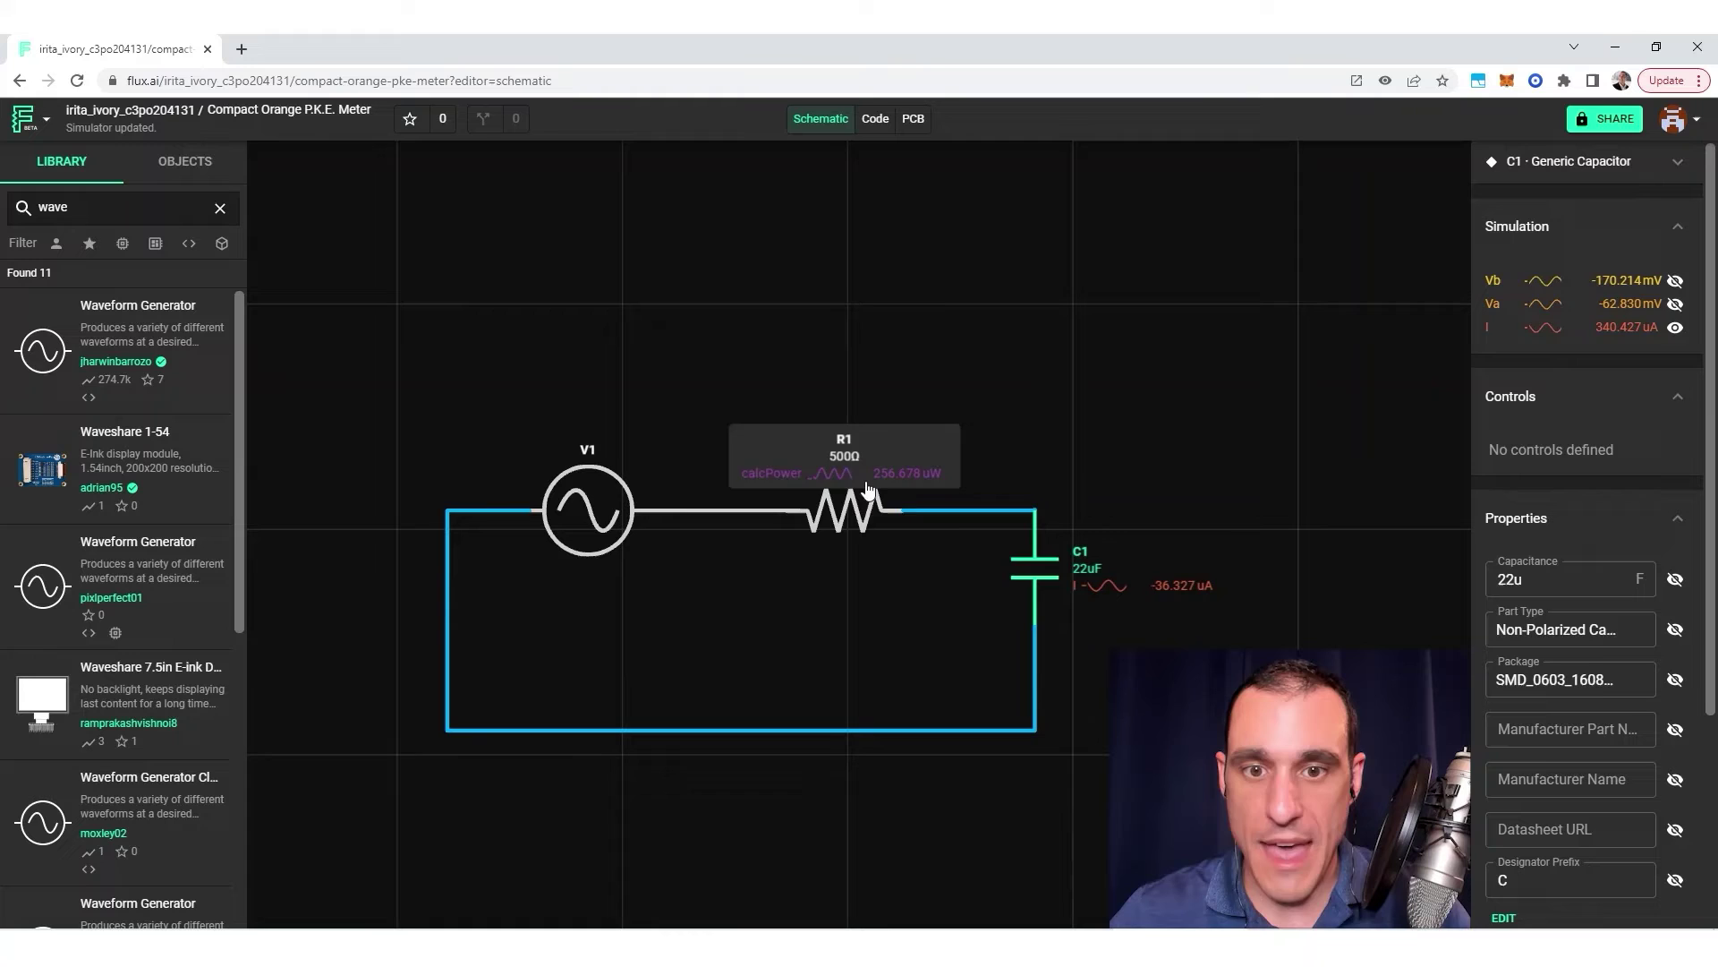
# Change resistor R1's resistance from 500 Ω to 50 Ω
pyautogui.click(844, 512)
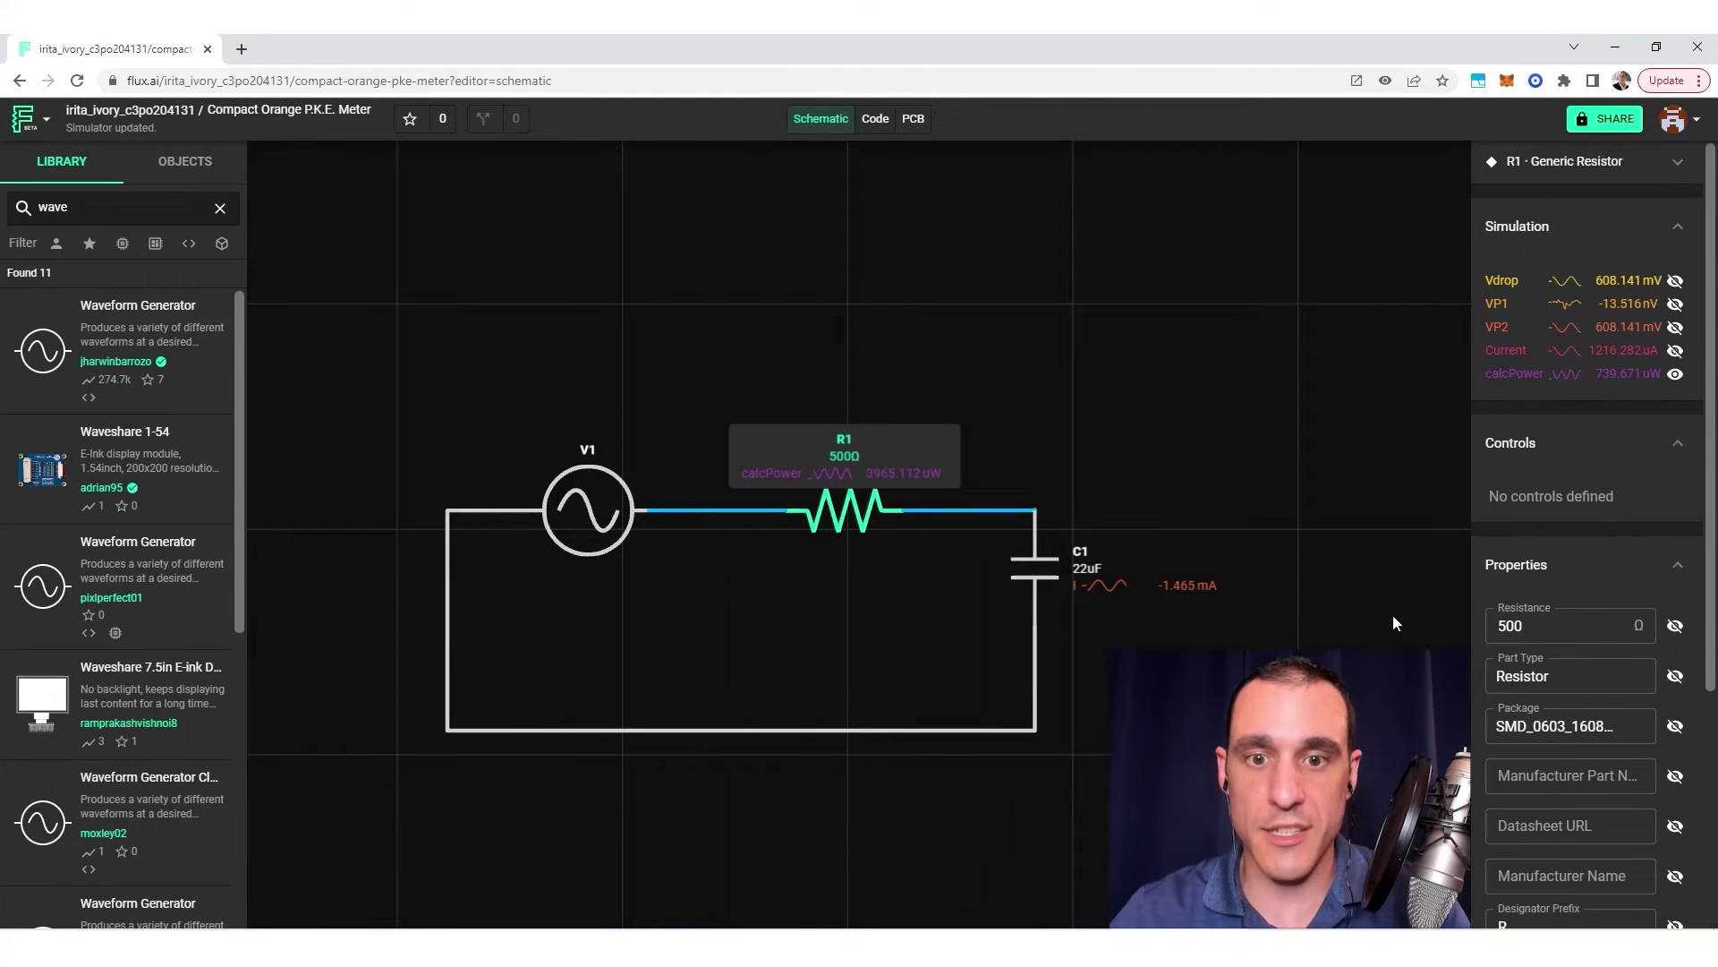
pyautogui.click(1587, 631)
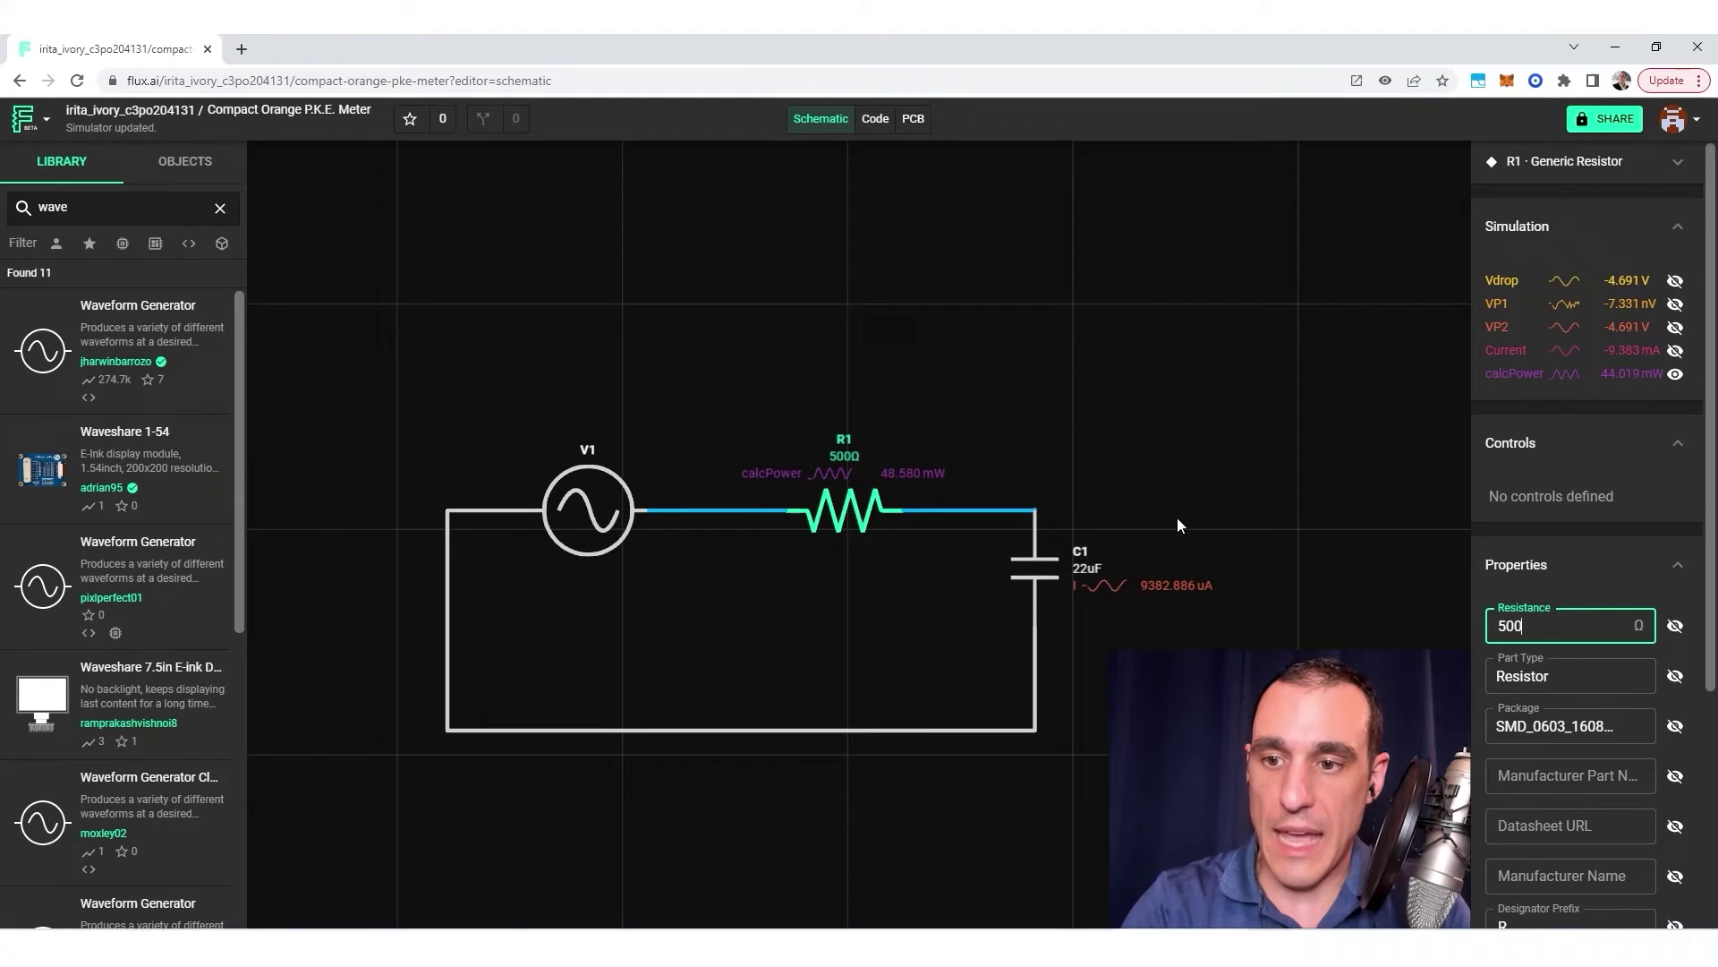
pyautogui.press('BackSpace')
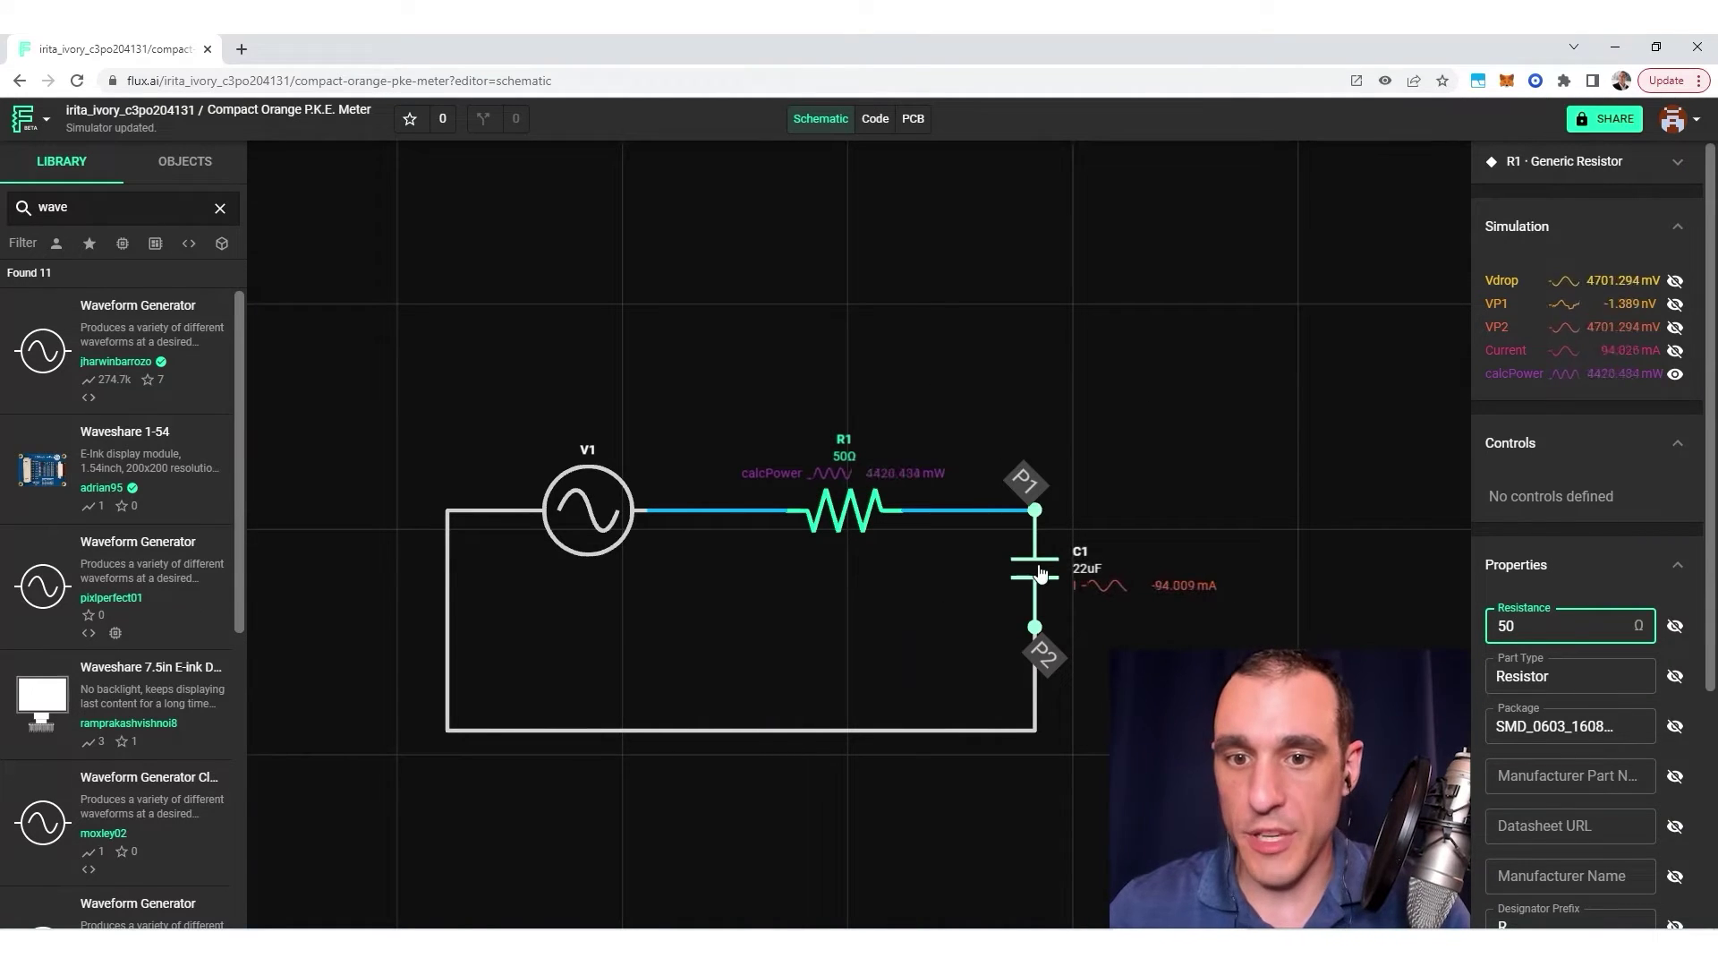
# Move capacitor C1 slightly lower and inspect R1's and C1's properties
pyautogui.moveTo(1040, 577); pyautogui.dragTo(1040, 611)
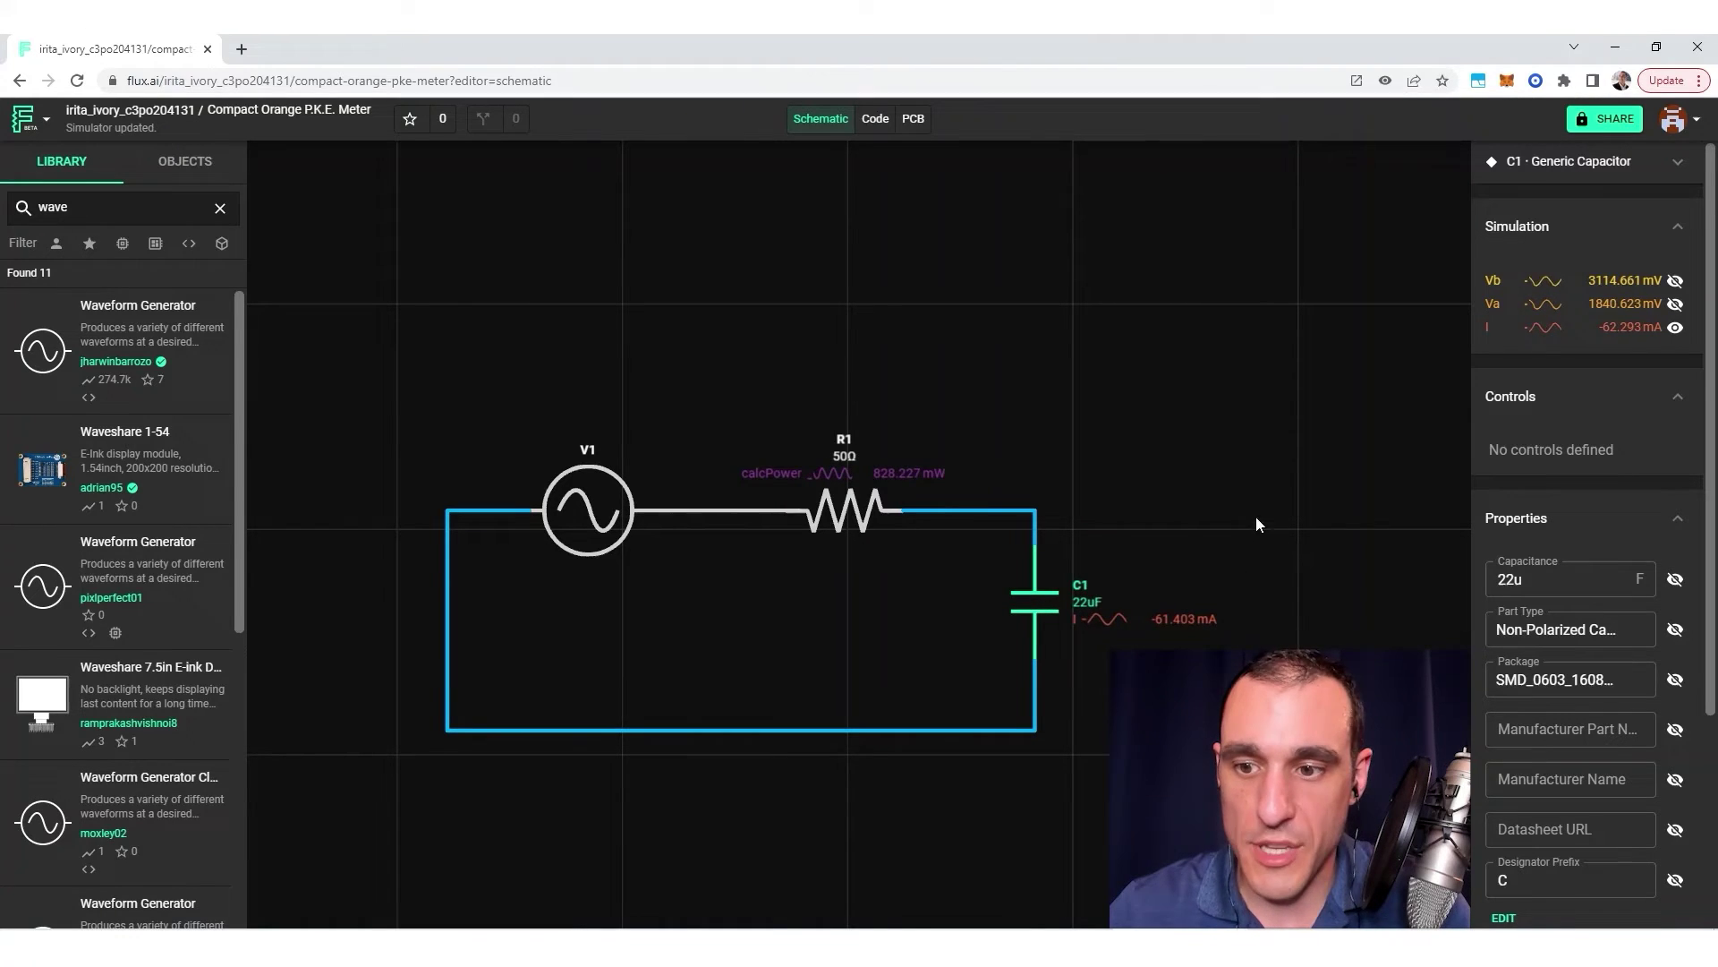
pyautogui.click(871, 545)
pyautogui.click(1627, 778)
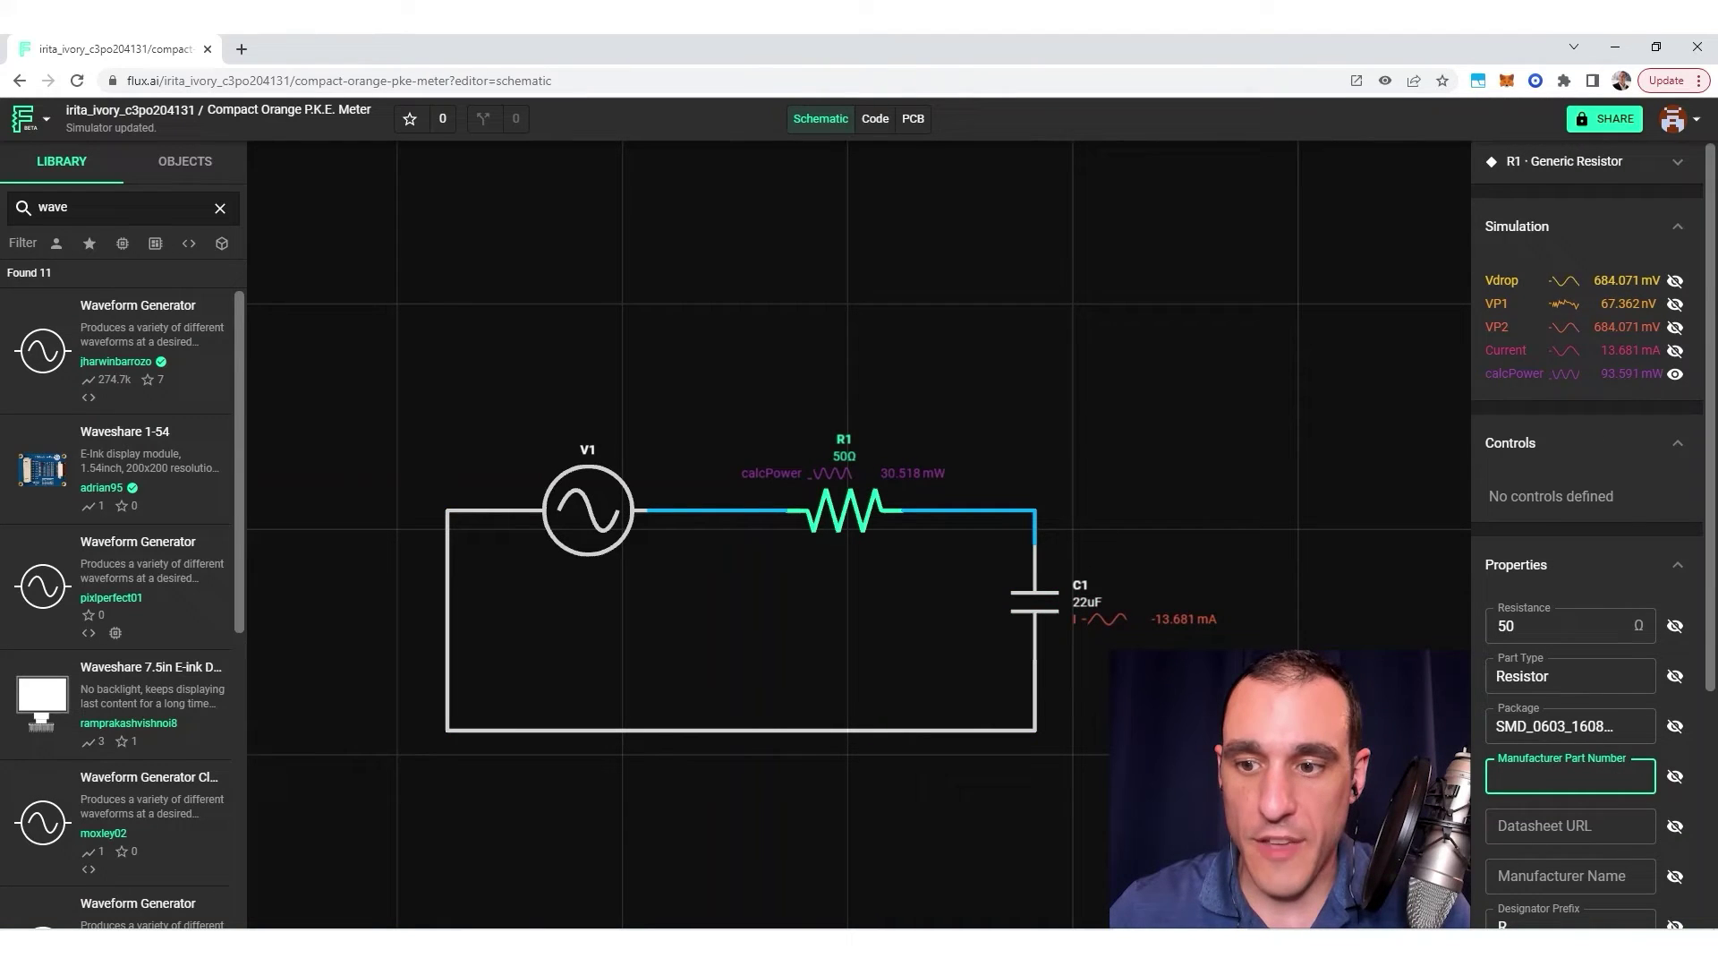
pyautogui.click(1215, 529)
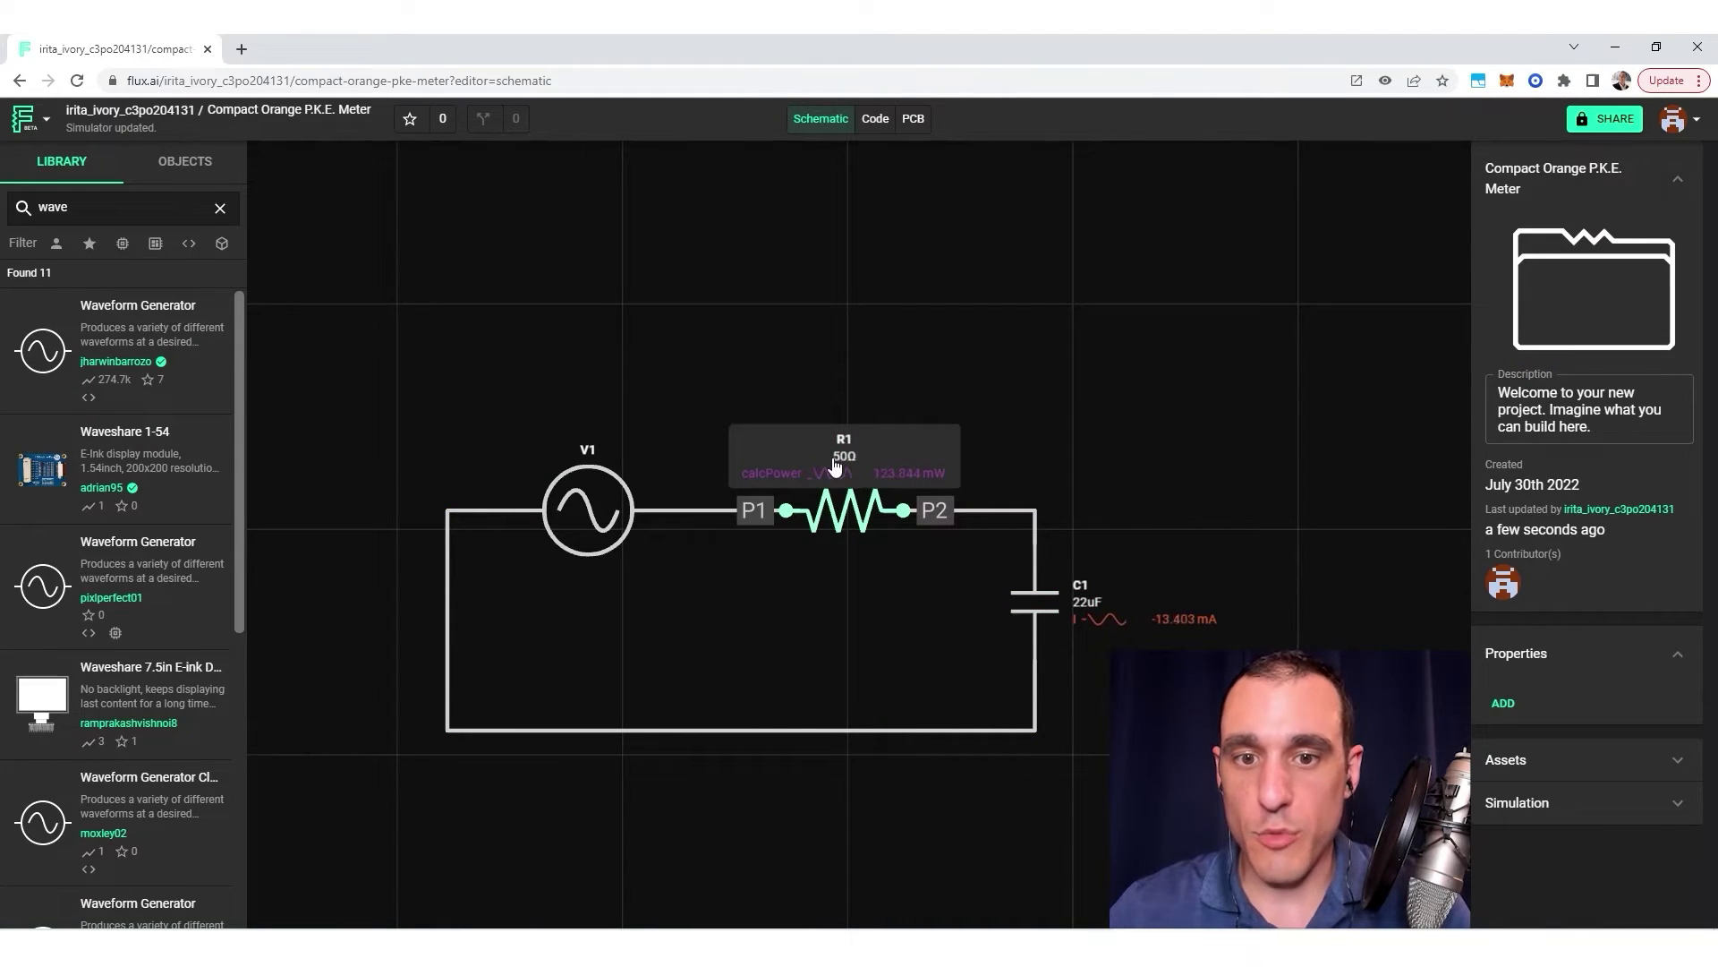
pyautogui.click(1043, 614)
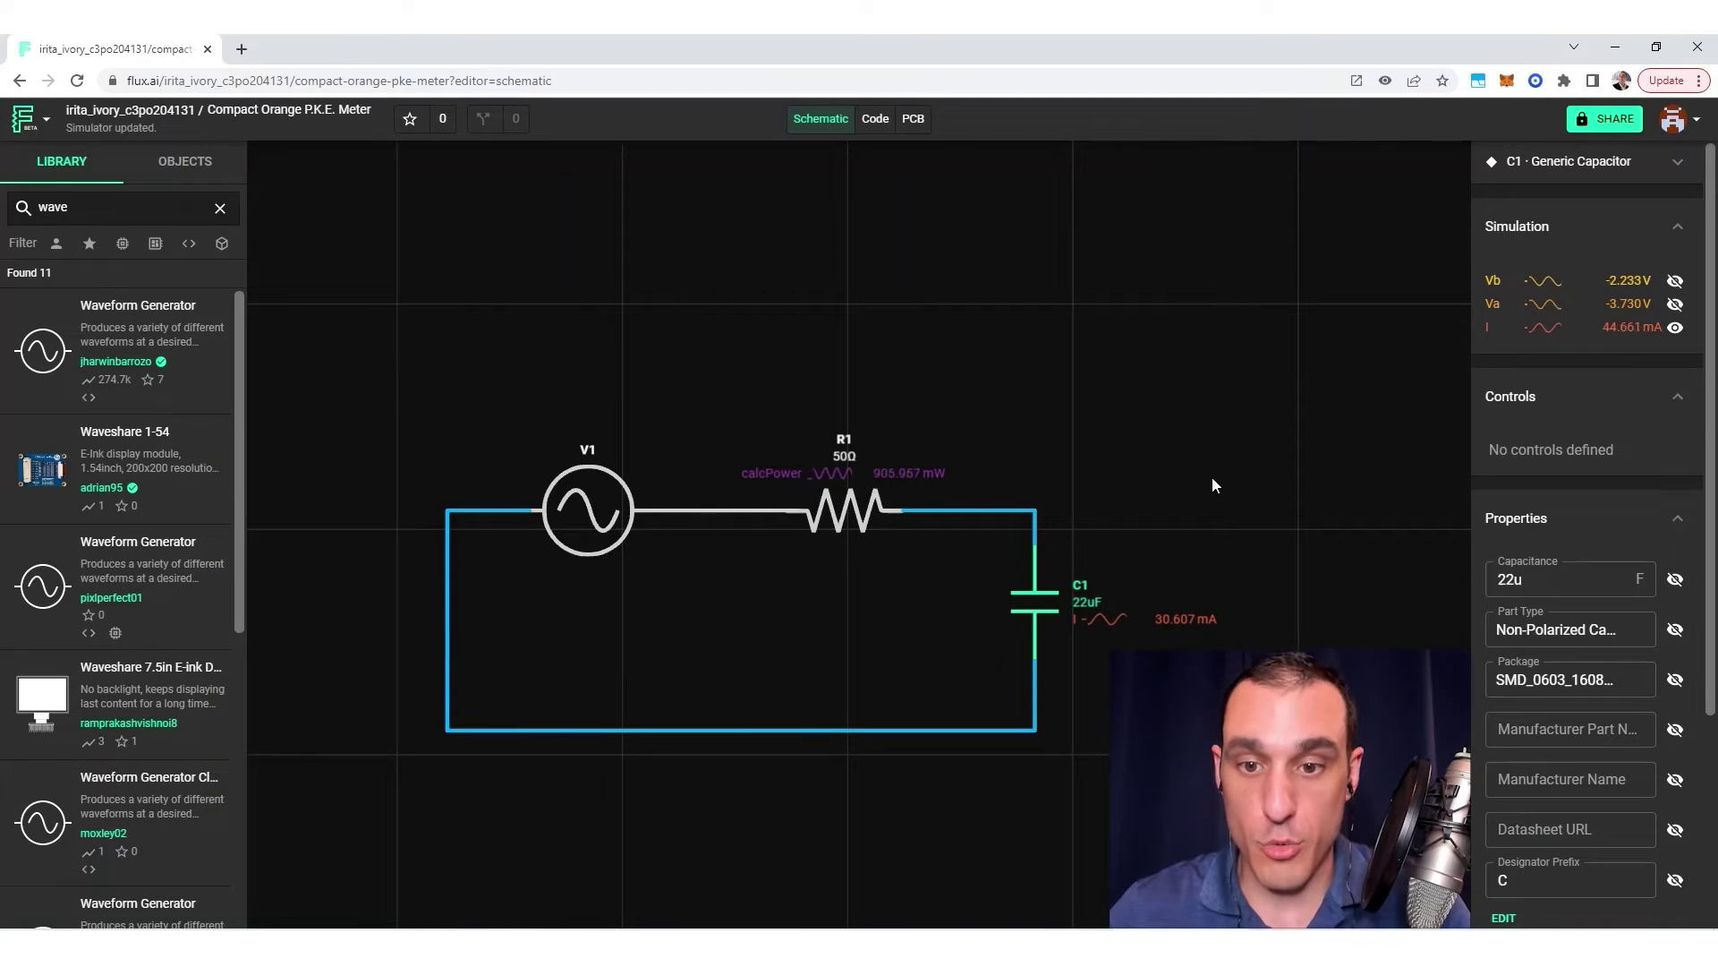
# Set C1's manufacturer to Vishay and its package to SMD_0805_2012Metric
pyautogui.click(1571, 729)
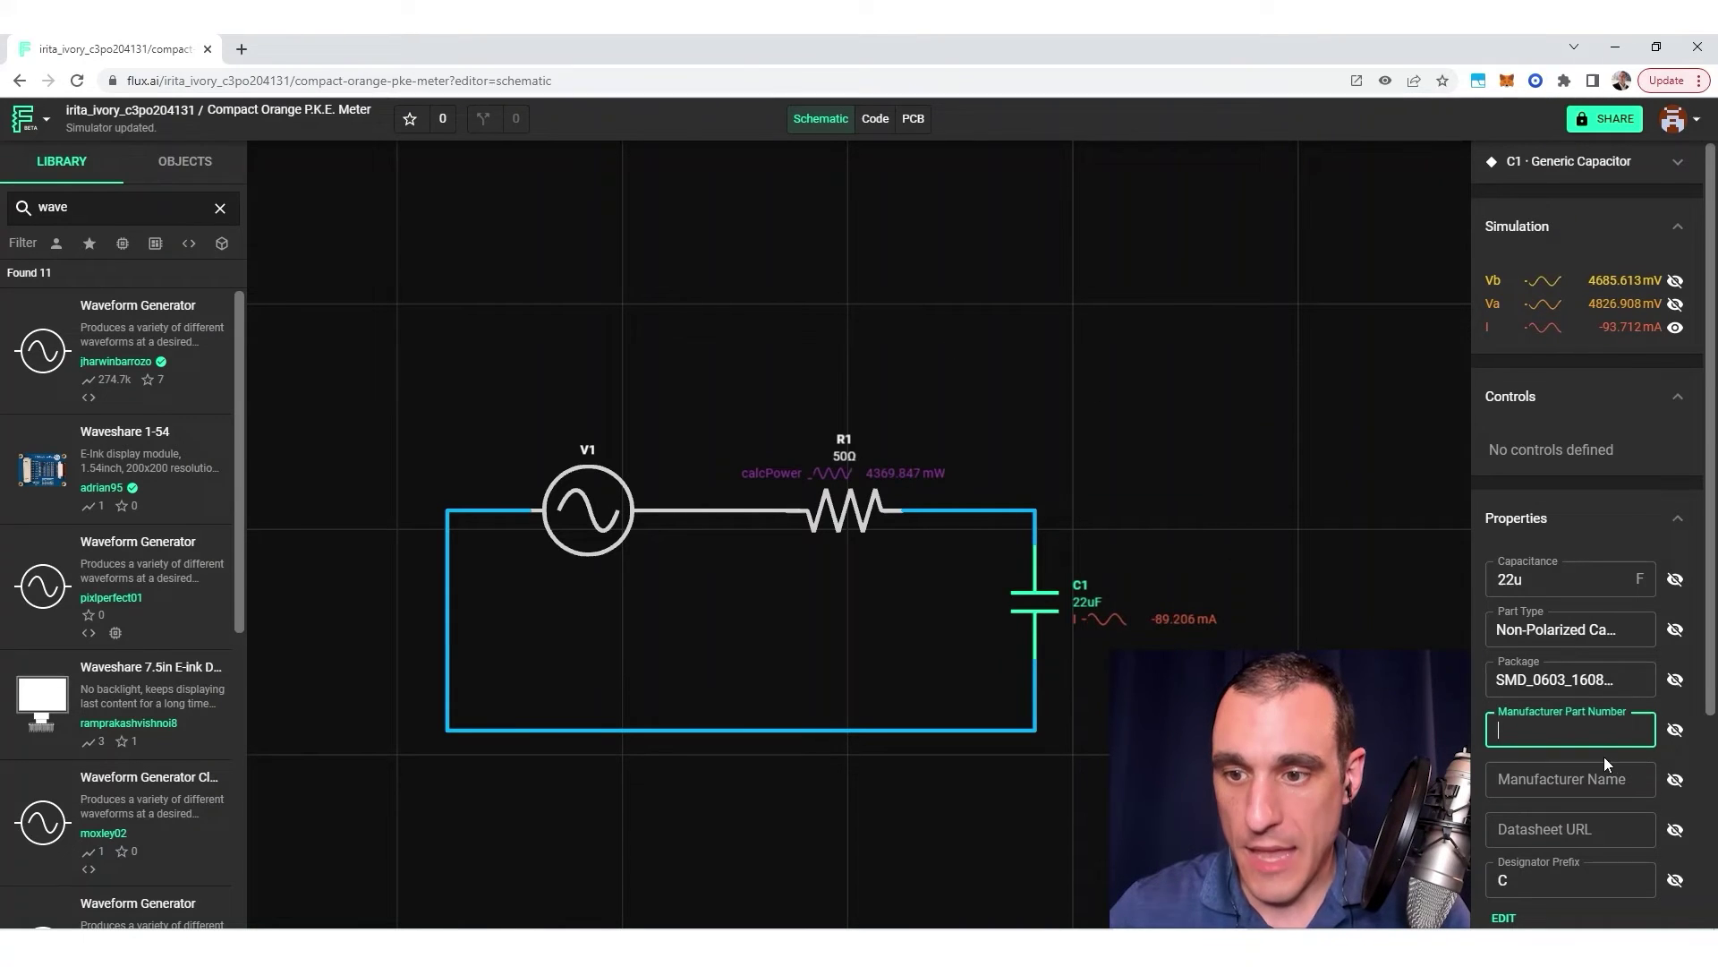
pyautogui.click(1562, 778)
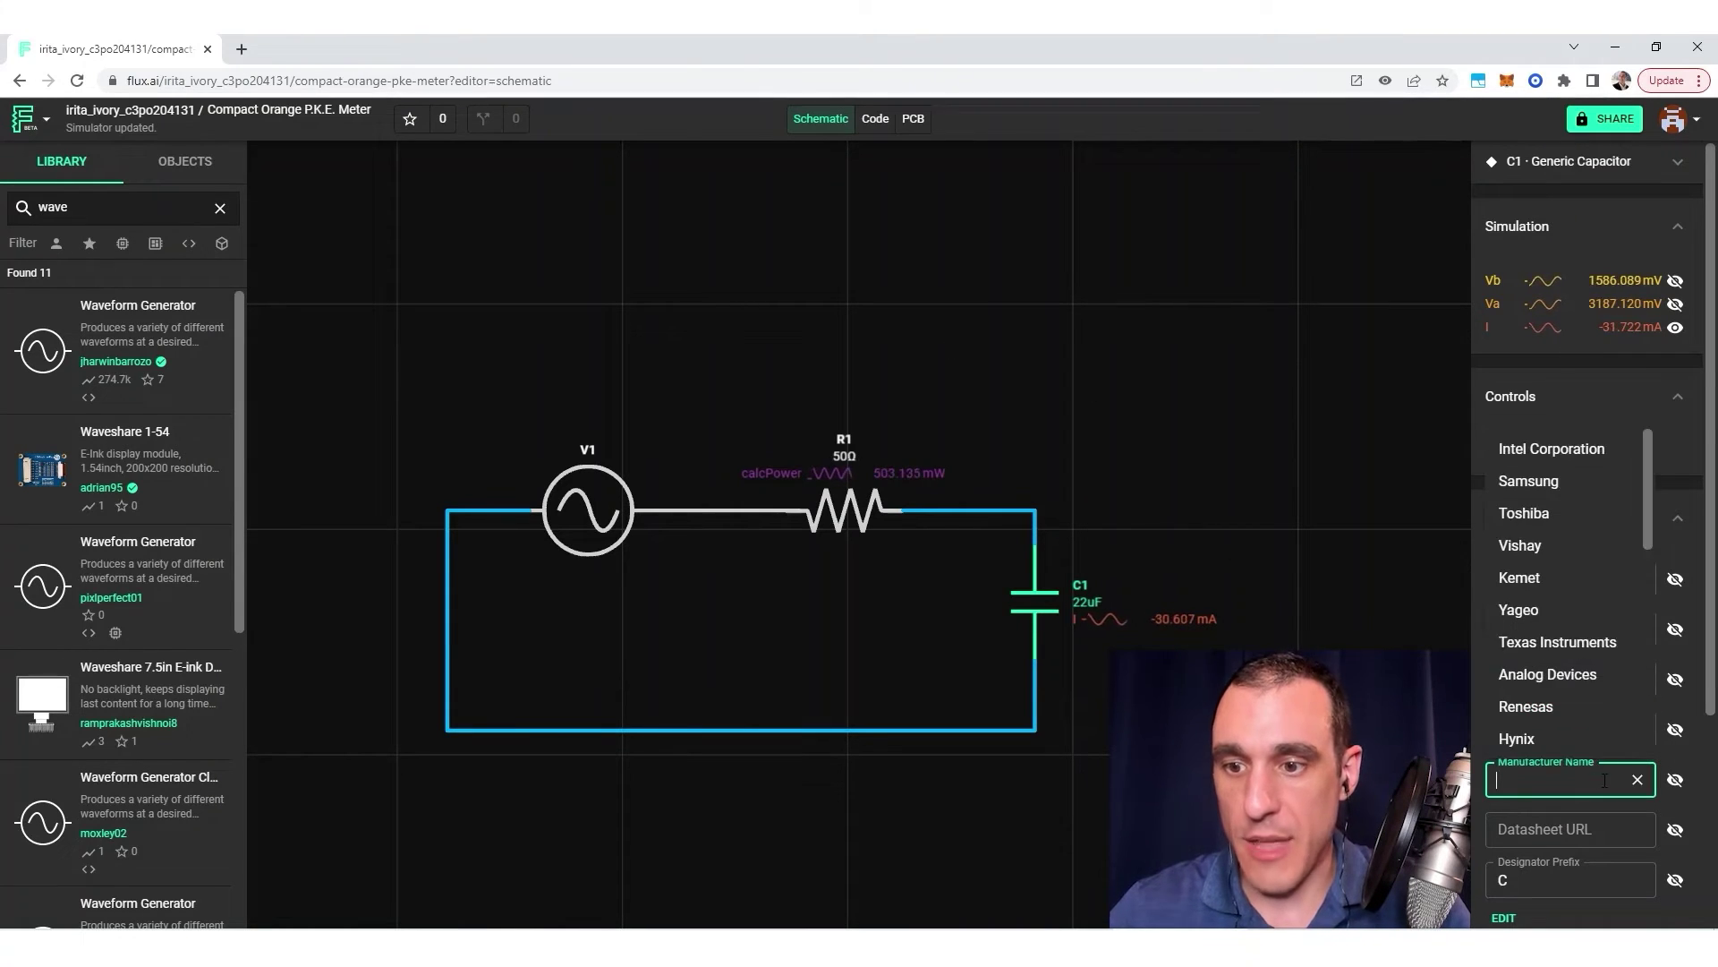
pyautogui.click(1540, 545)
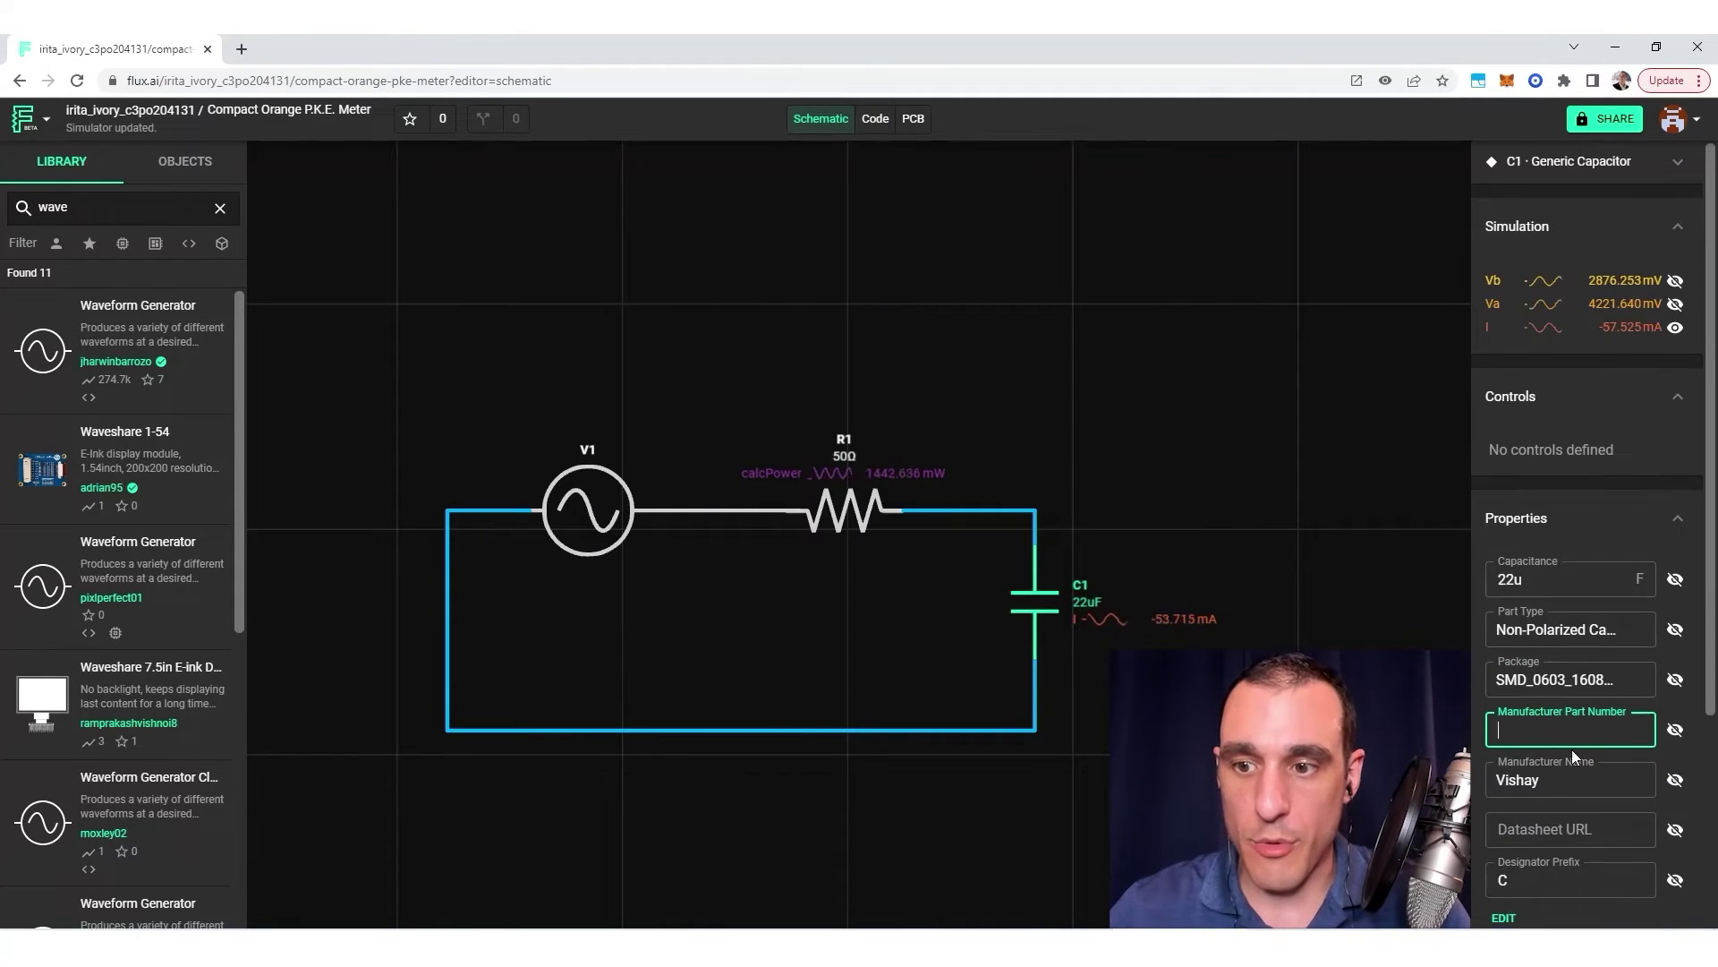
pyautogui.click(1604, 679)
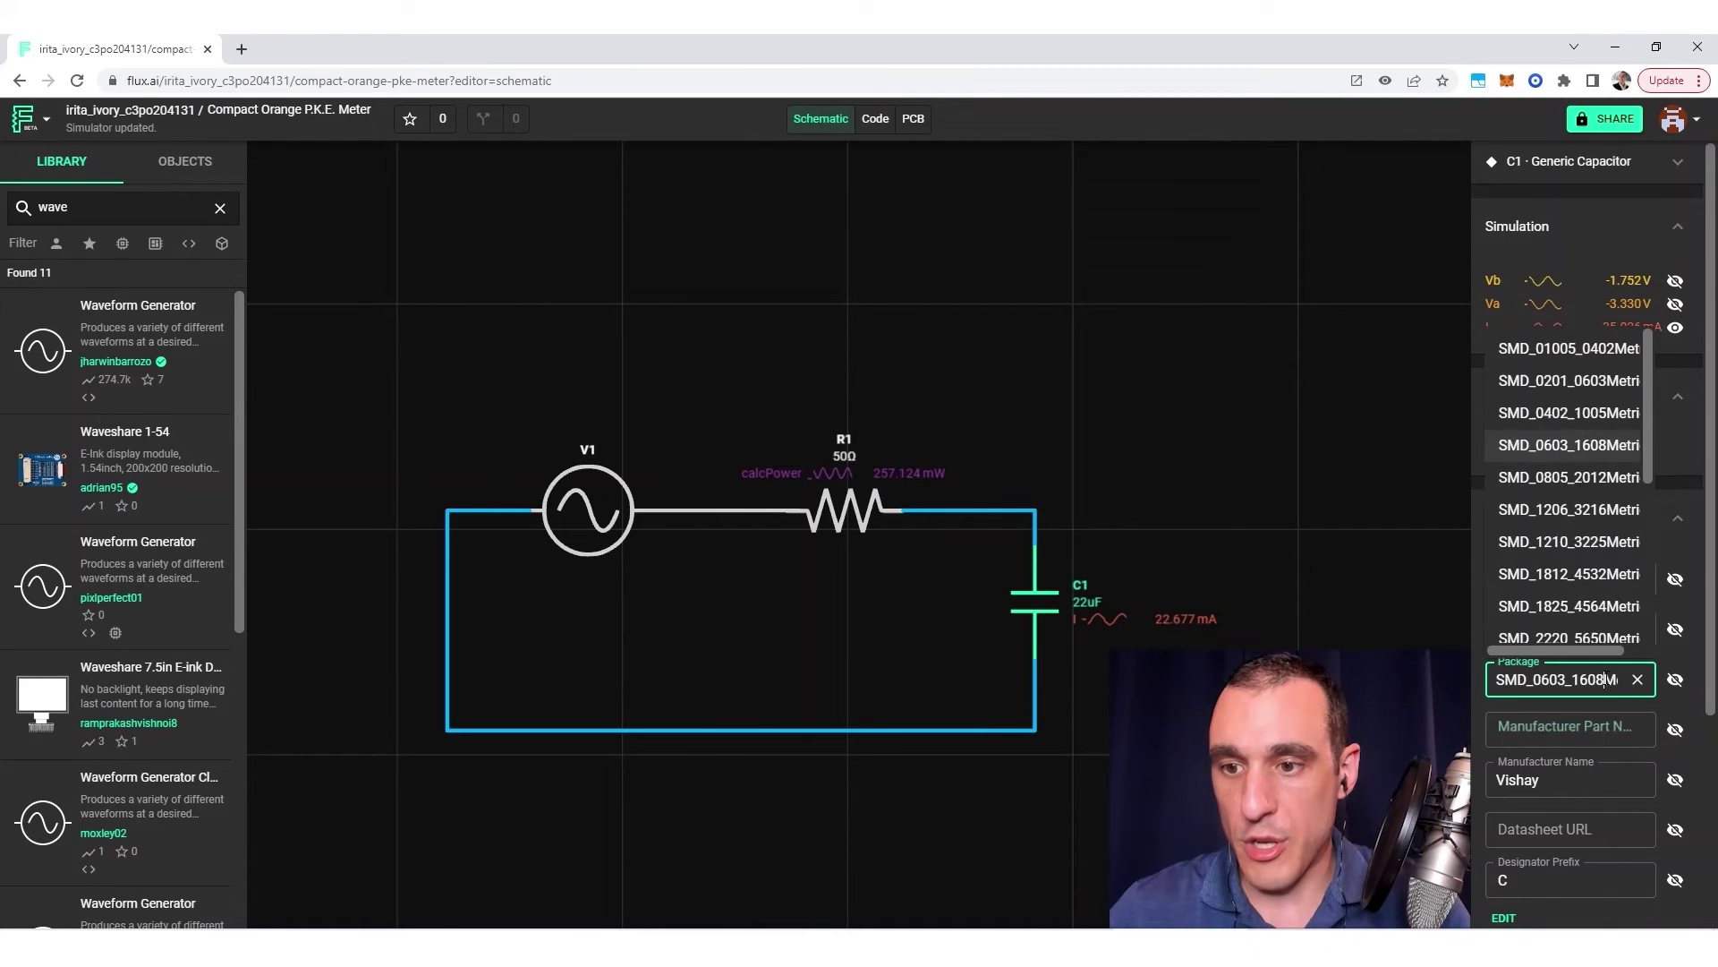
pyautogui.click(1513, 481)
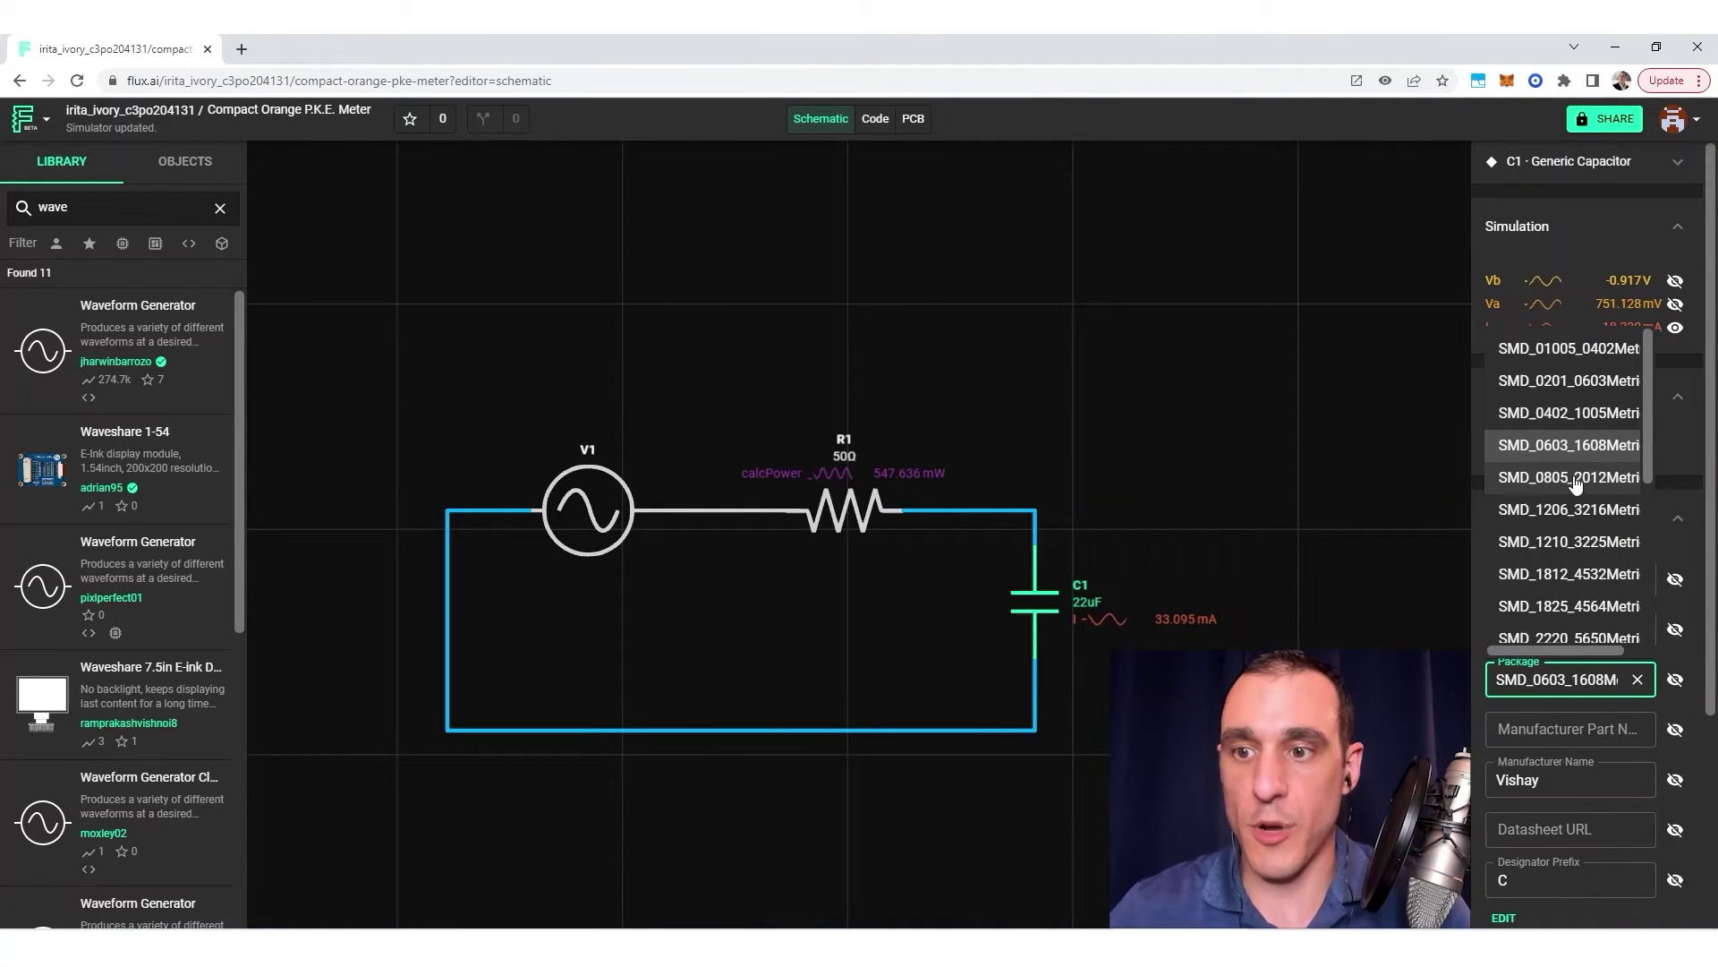
# Select capacitor C1 and then resistor R1 to review them, then clear the selection
pyautogui.click(1334, 524)
pyautogui.click(1038, 610)
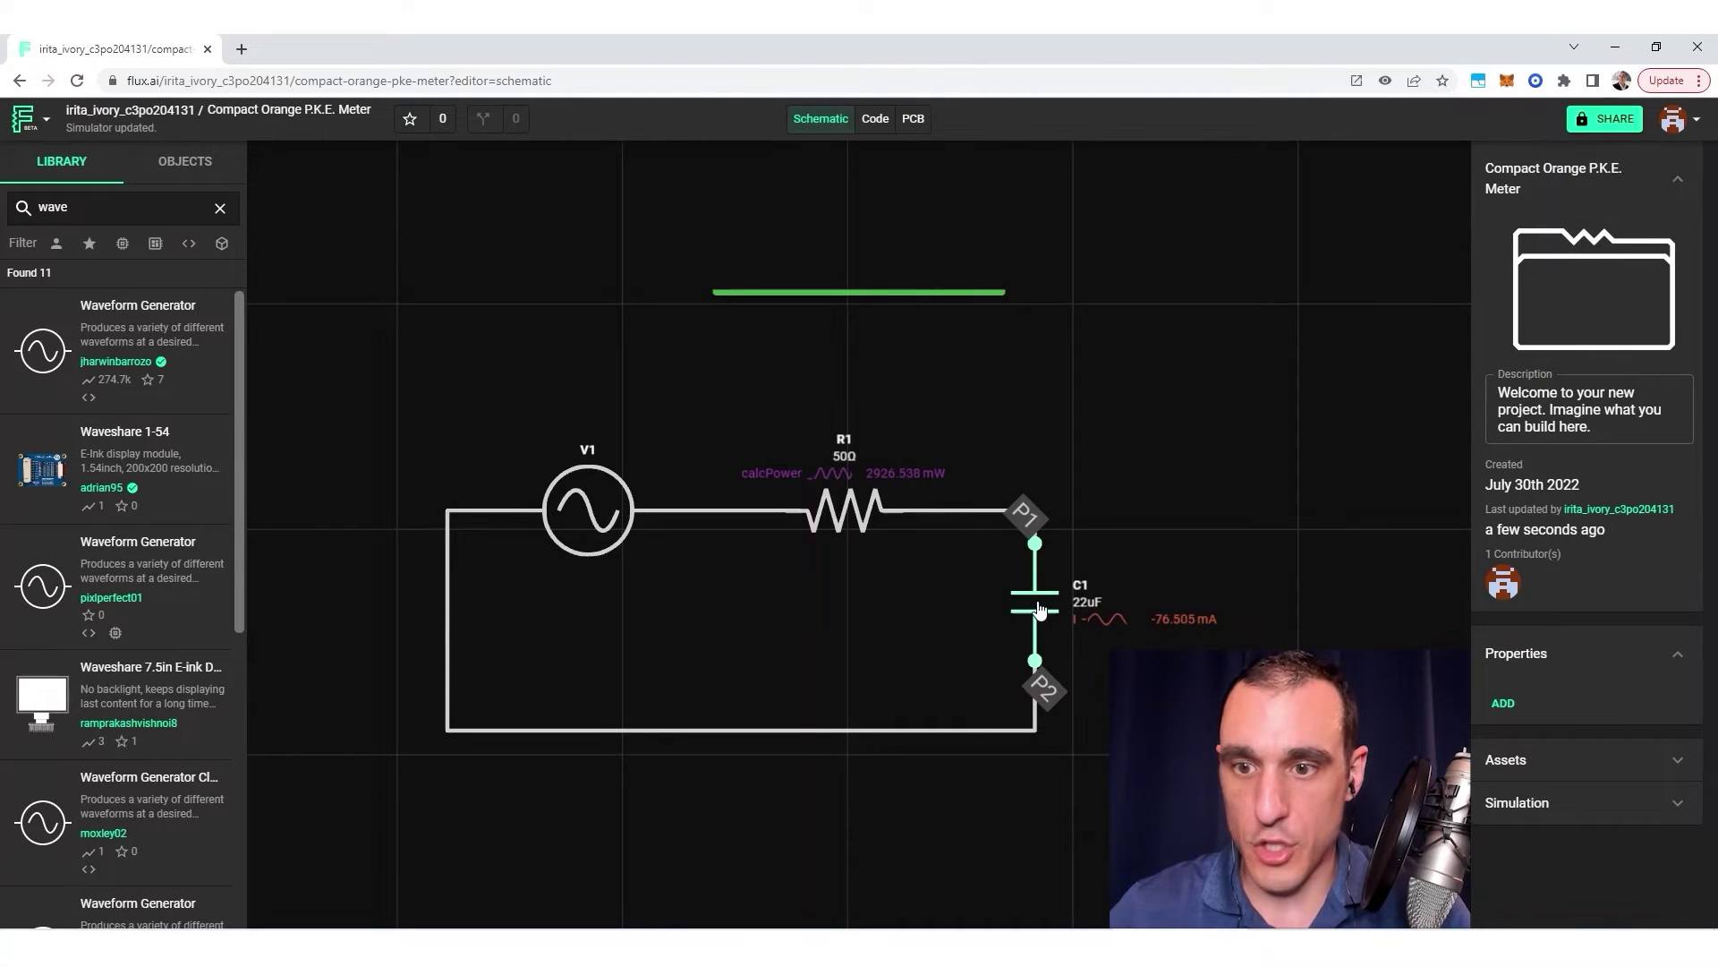
pyautogui.click(862, 523)
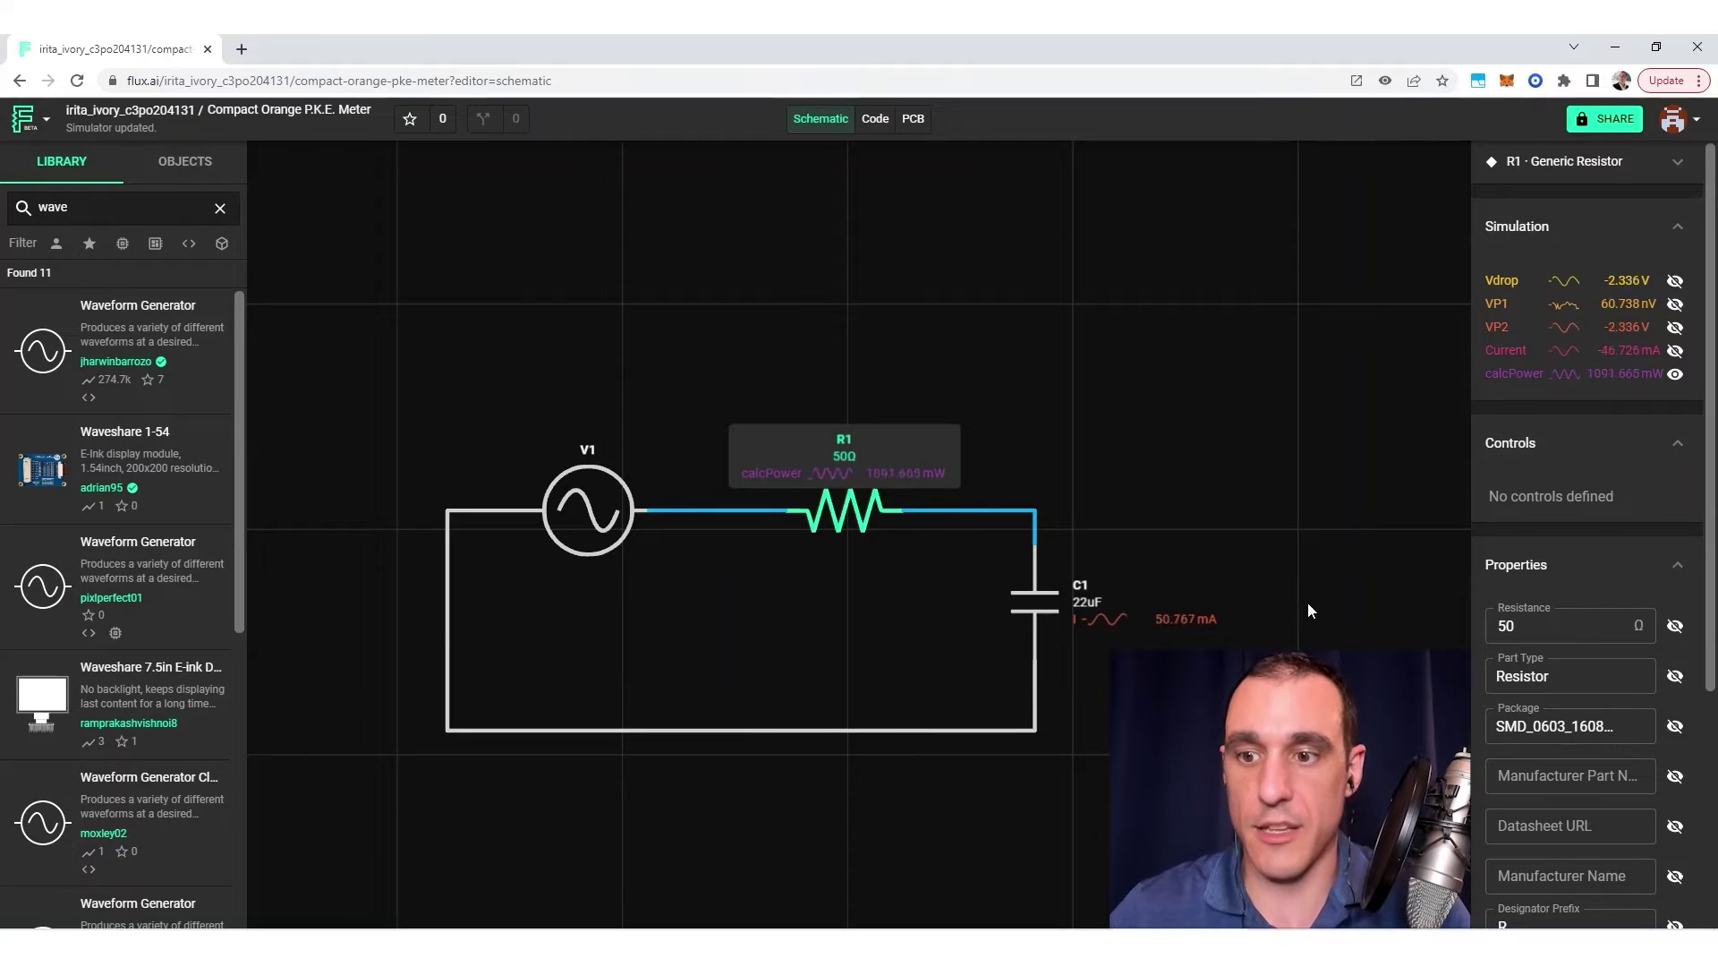
pyautogui.click(1223, 488)
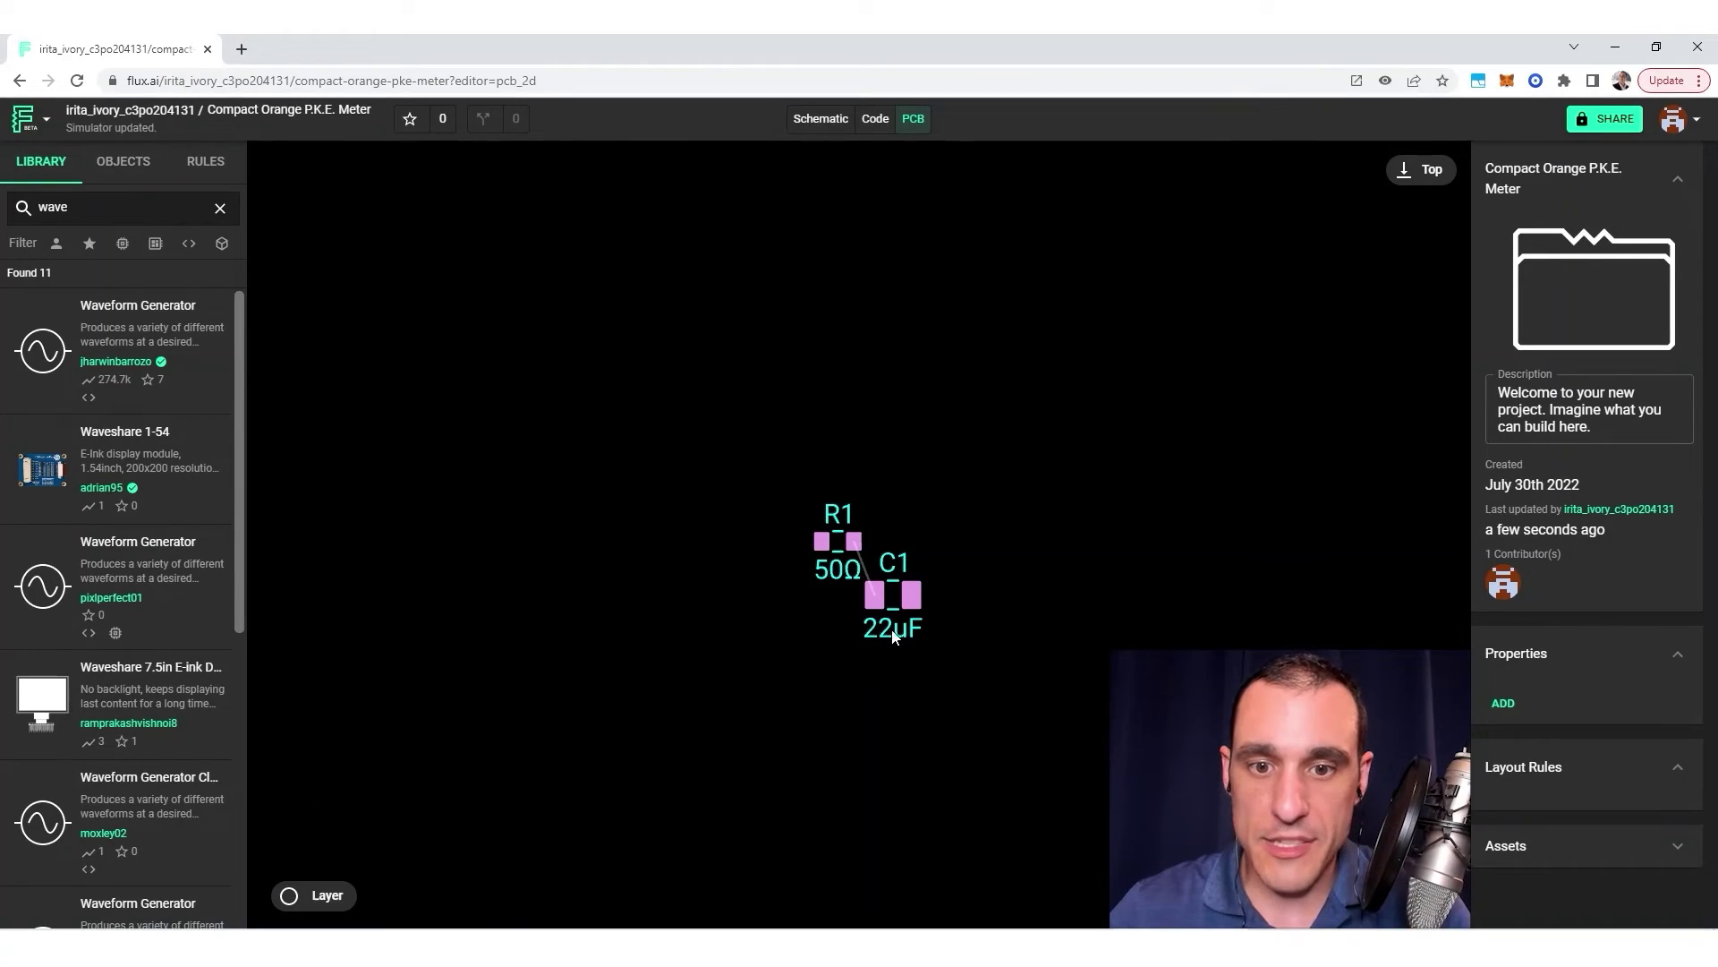
# Move C1 under R1 on the board, rotate it, flip it to the bottom layer and nudge it down
pyautogui.moveTo(895, 605); pyautogui.dragTo(841, 623)
pyautogui.rightClick(841, 634)
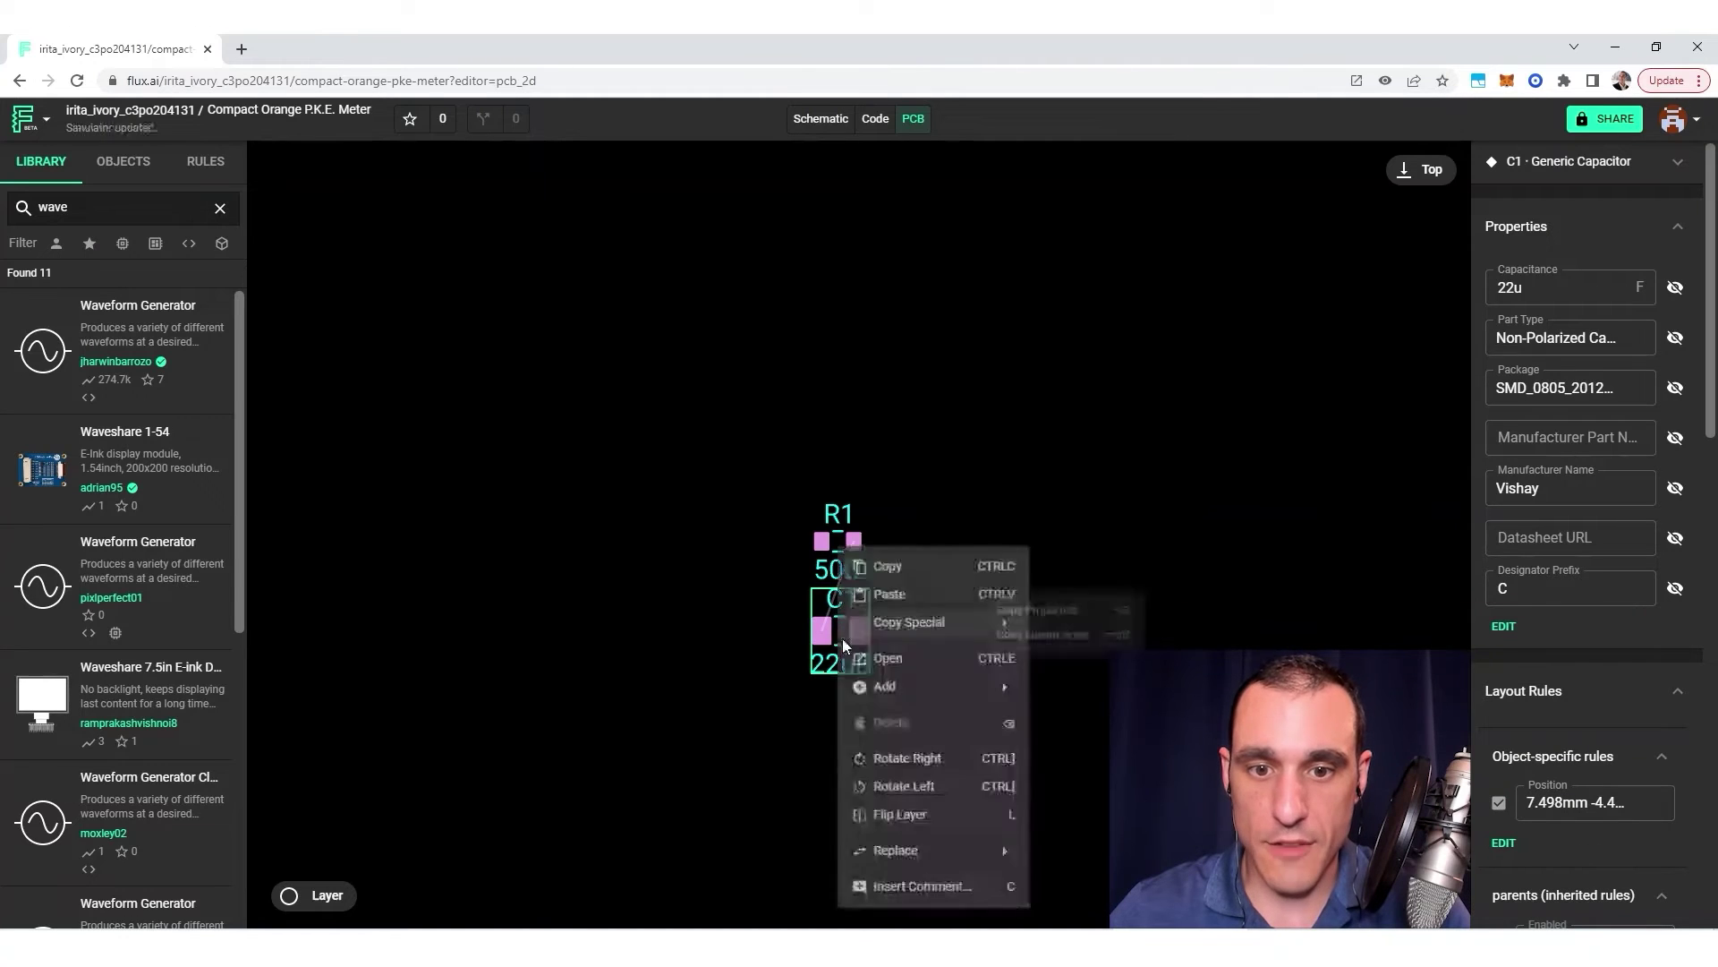
pyautogui.click(947, 790)
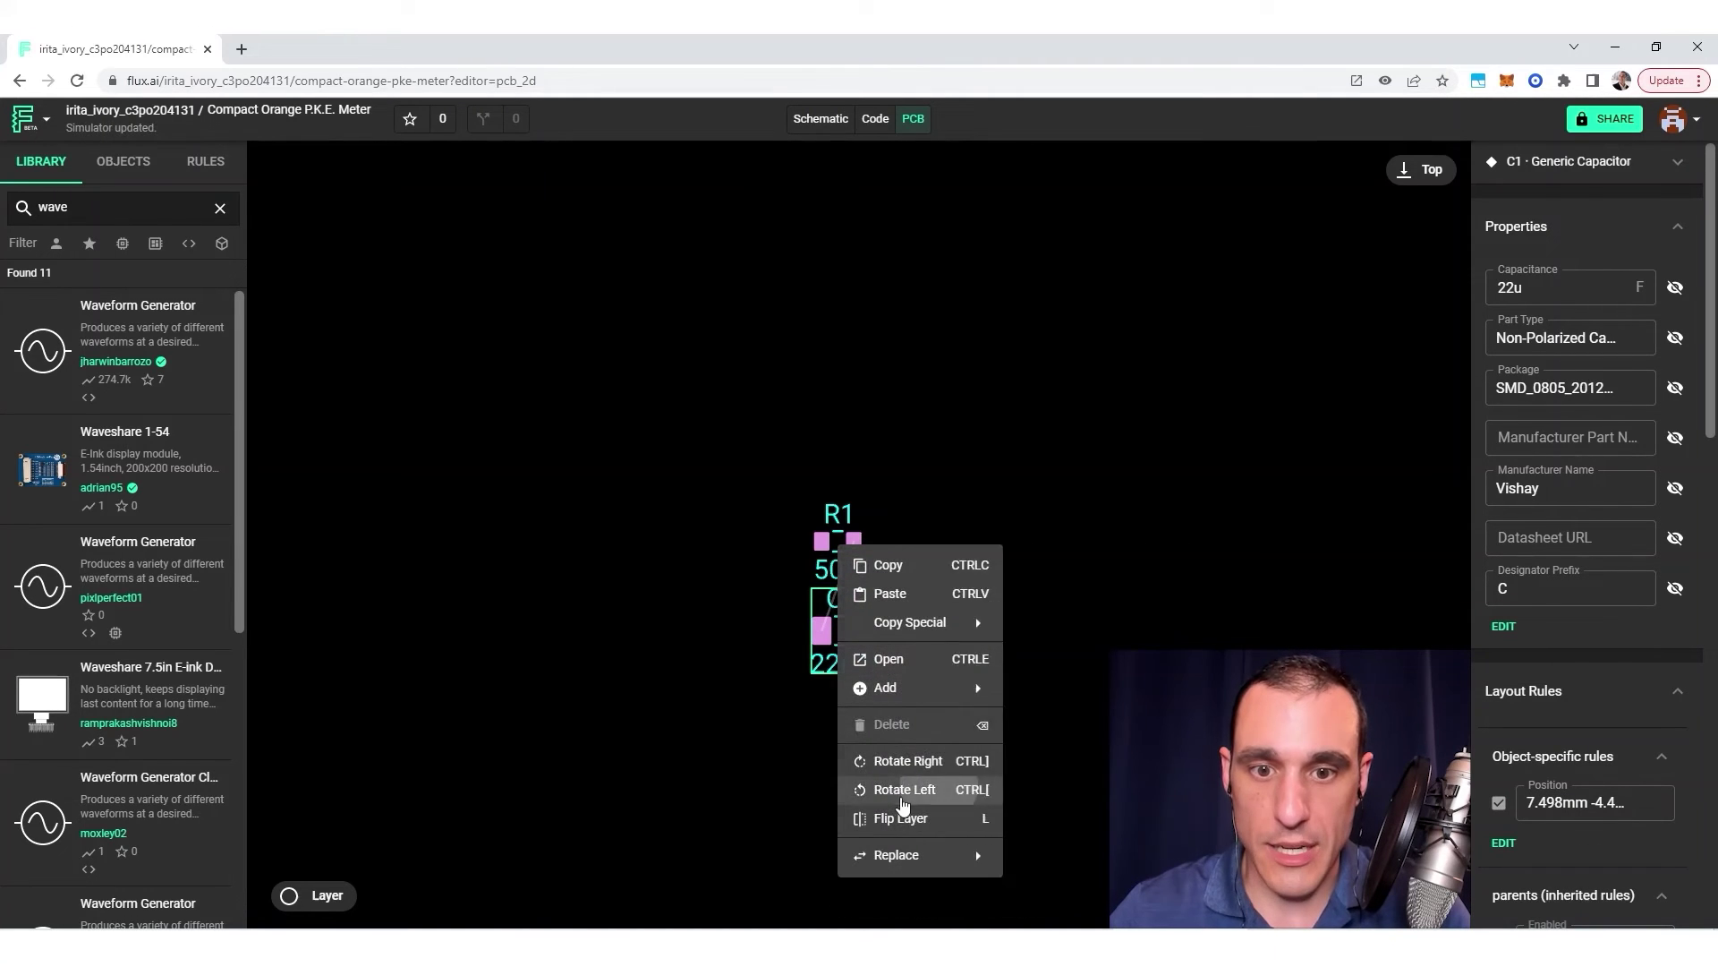
pyautogui.rightClick(846, 638)
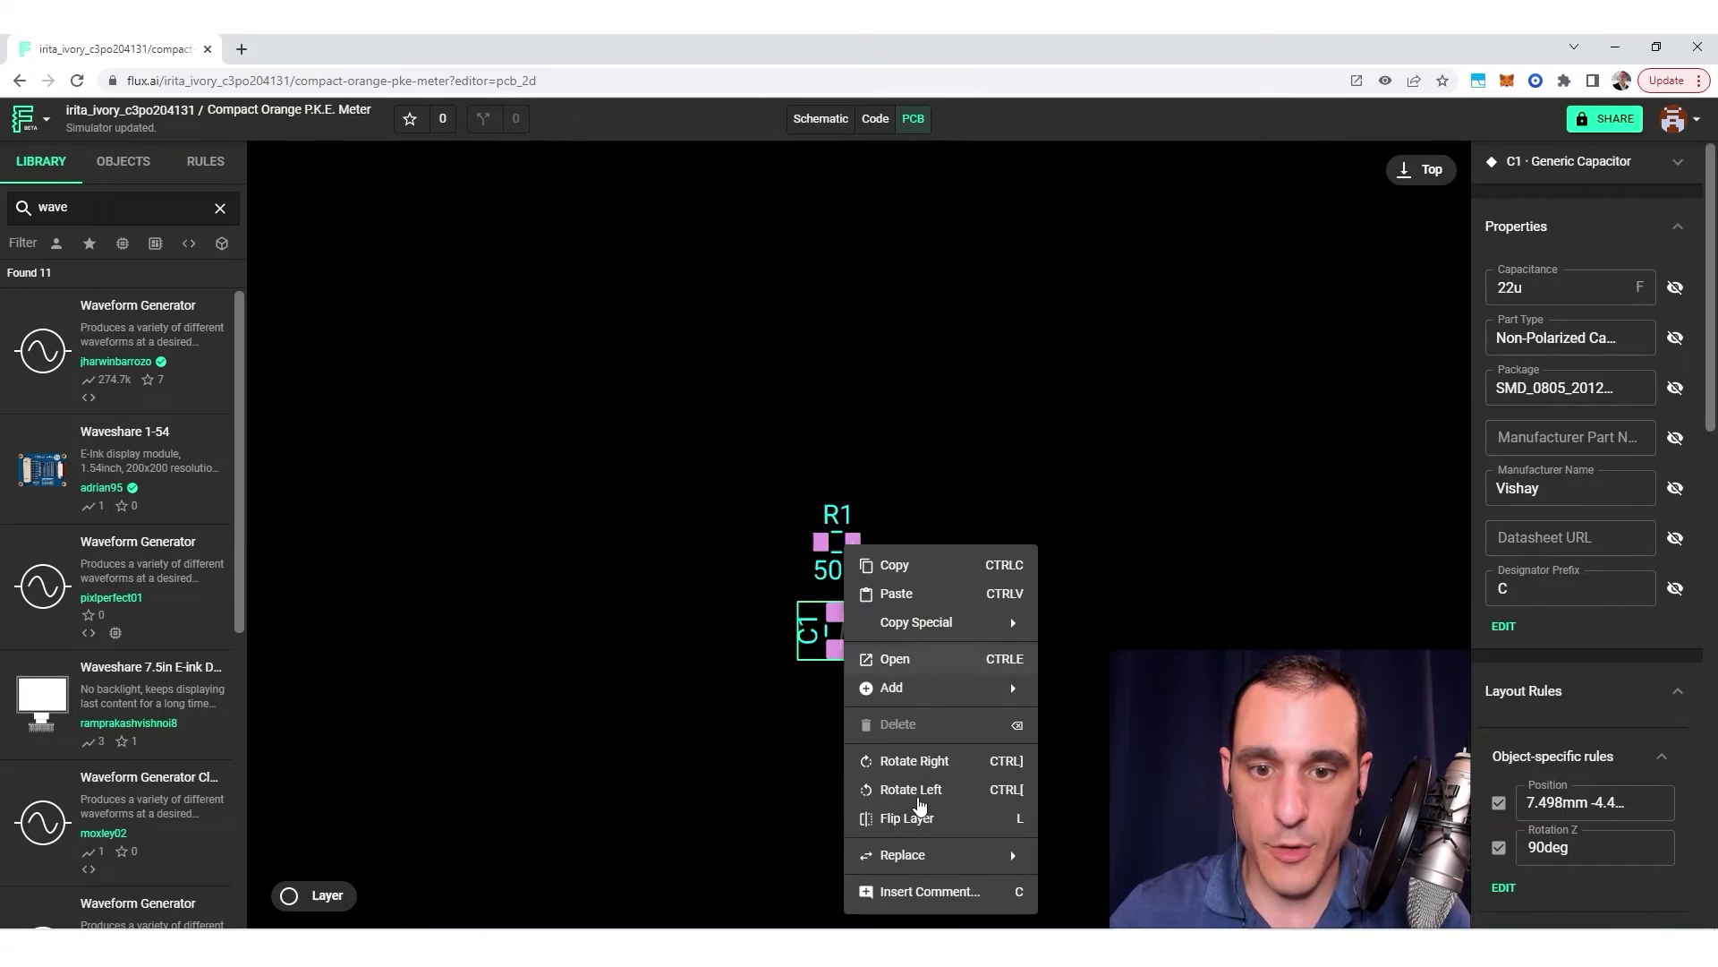
pyautogui.click(923, 795)
pyautogui.moveTo(847, 642); pyautogui.dragTo(846, 671)
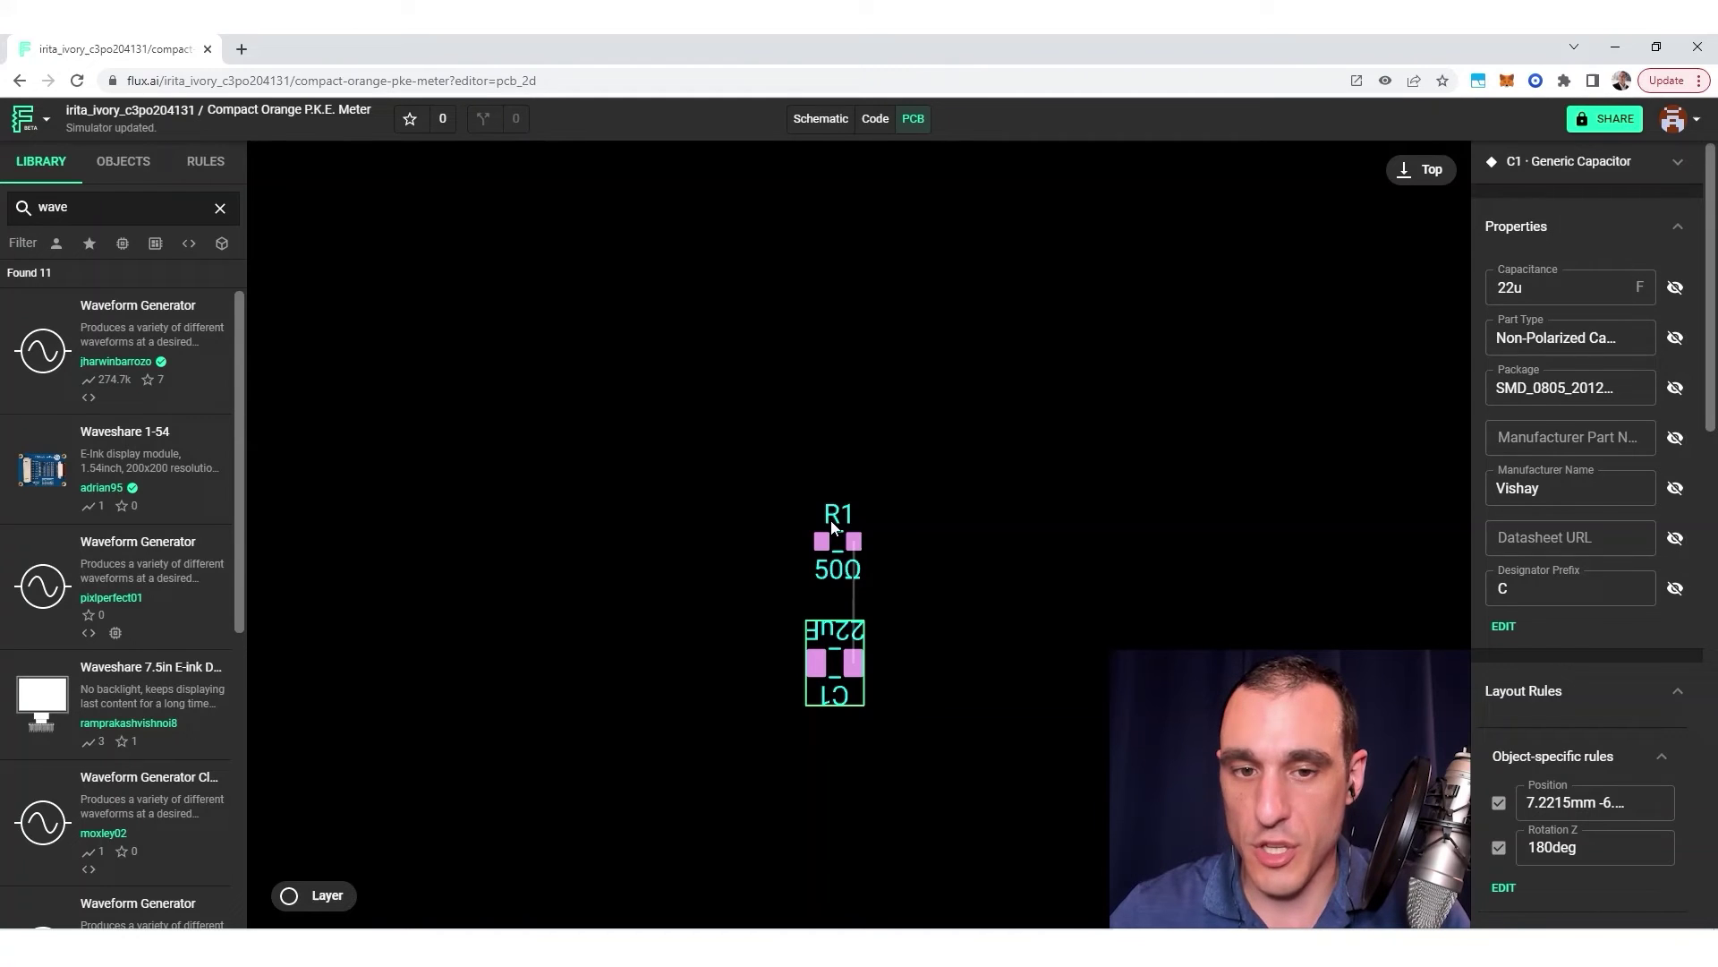
pyautogui.click(889, 519)
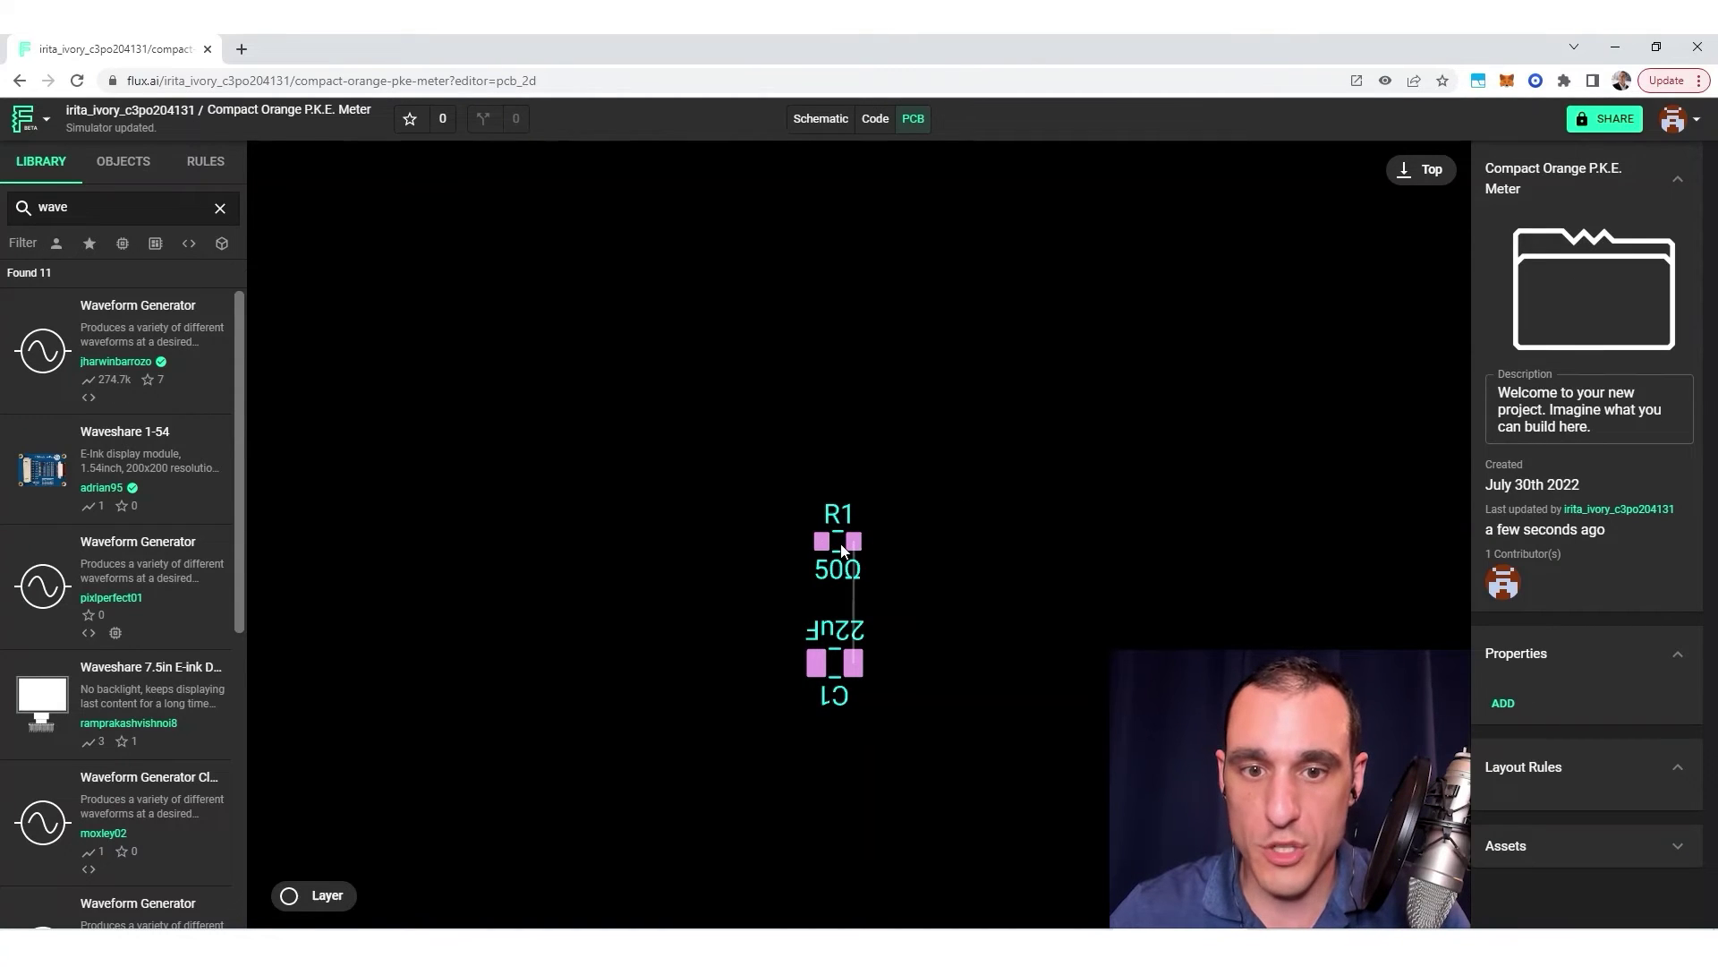
# Change R1's package to SMD_0805_2012Metric, then to SMD_1020_2550Metric
pyautogui.click(847, 523)
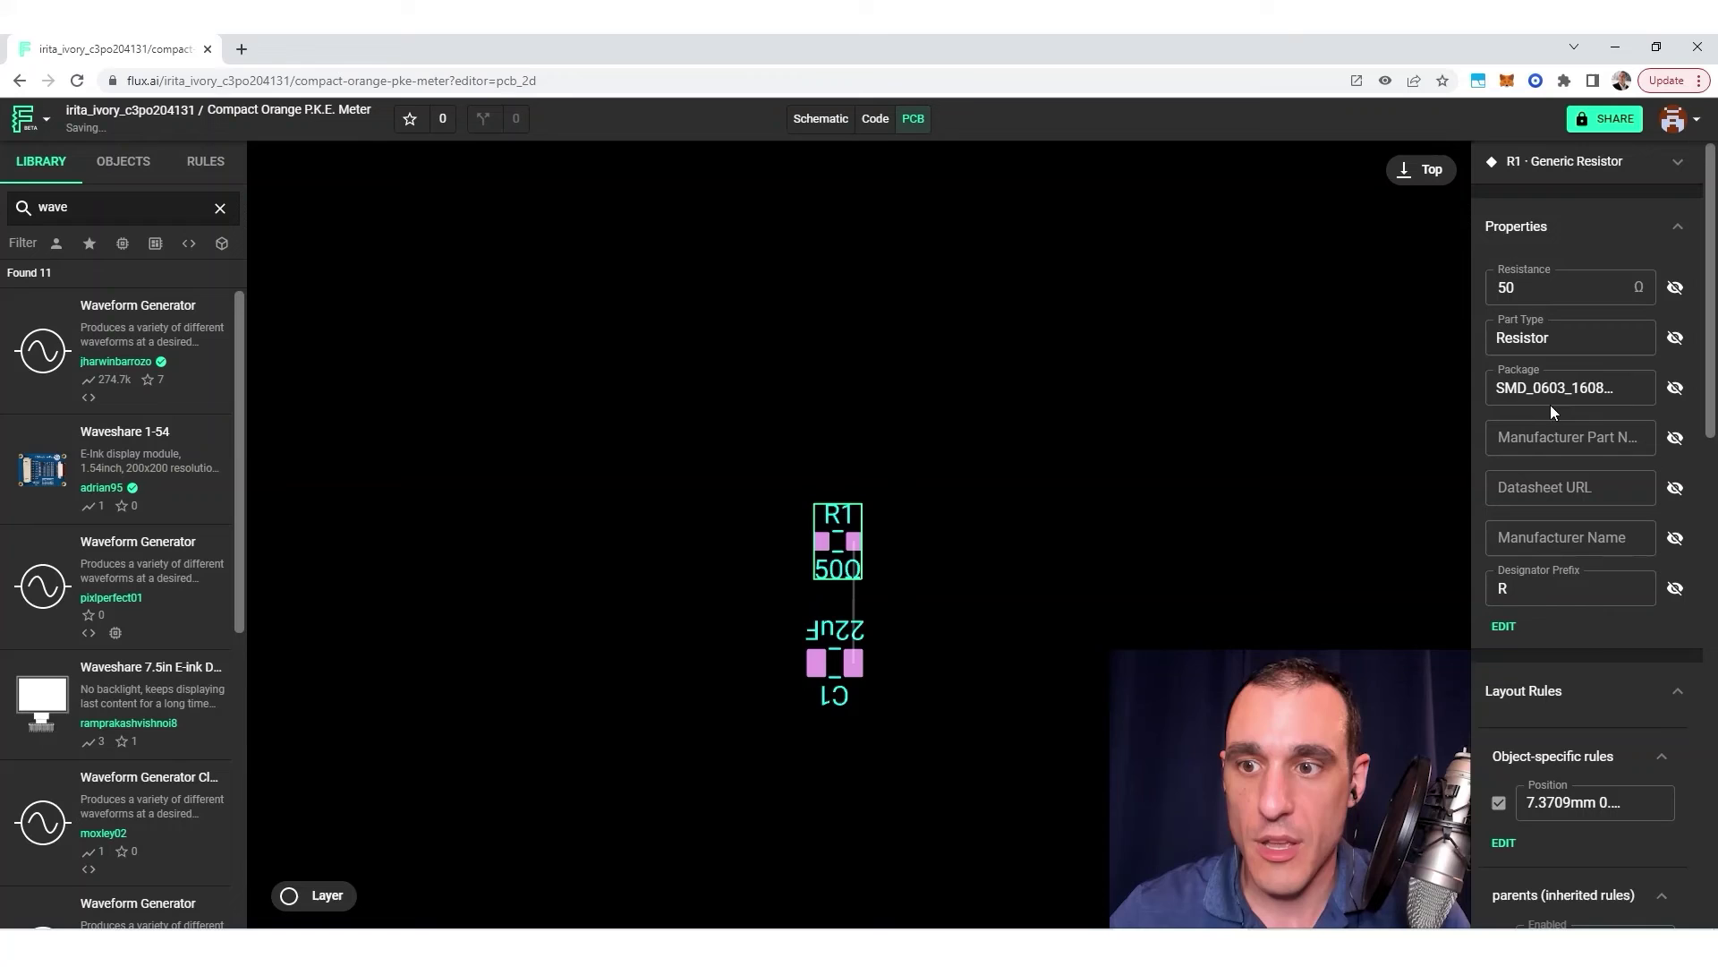
pyautogui.click(1617, 387)
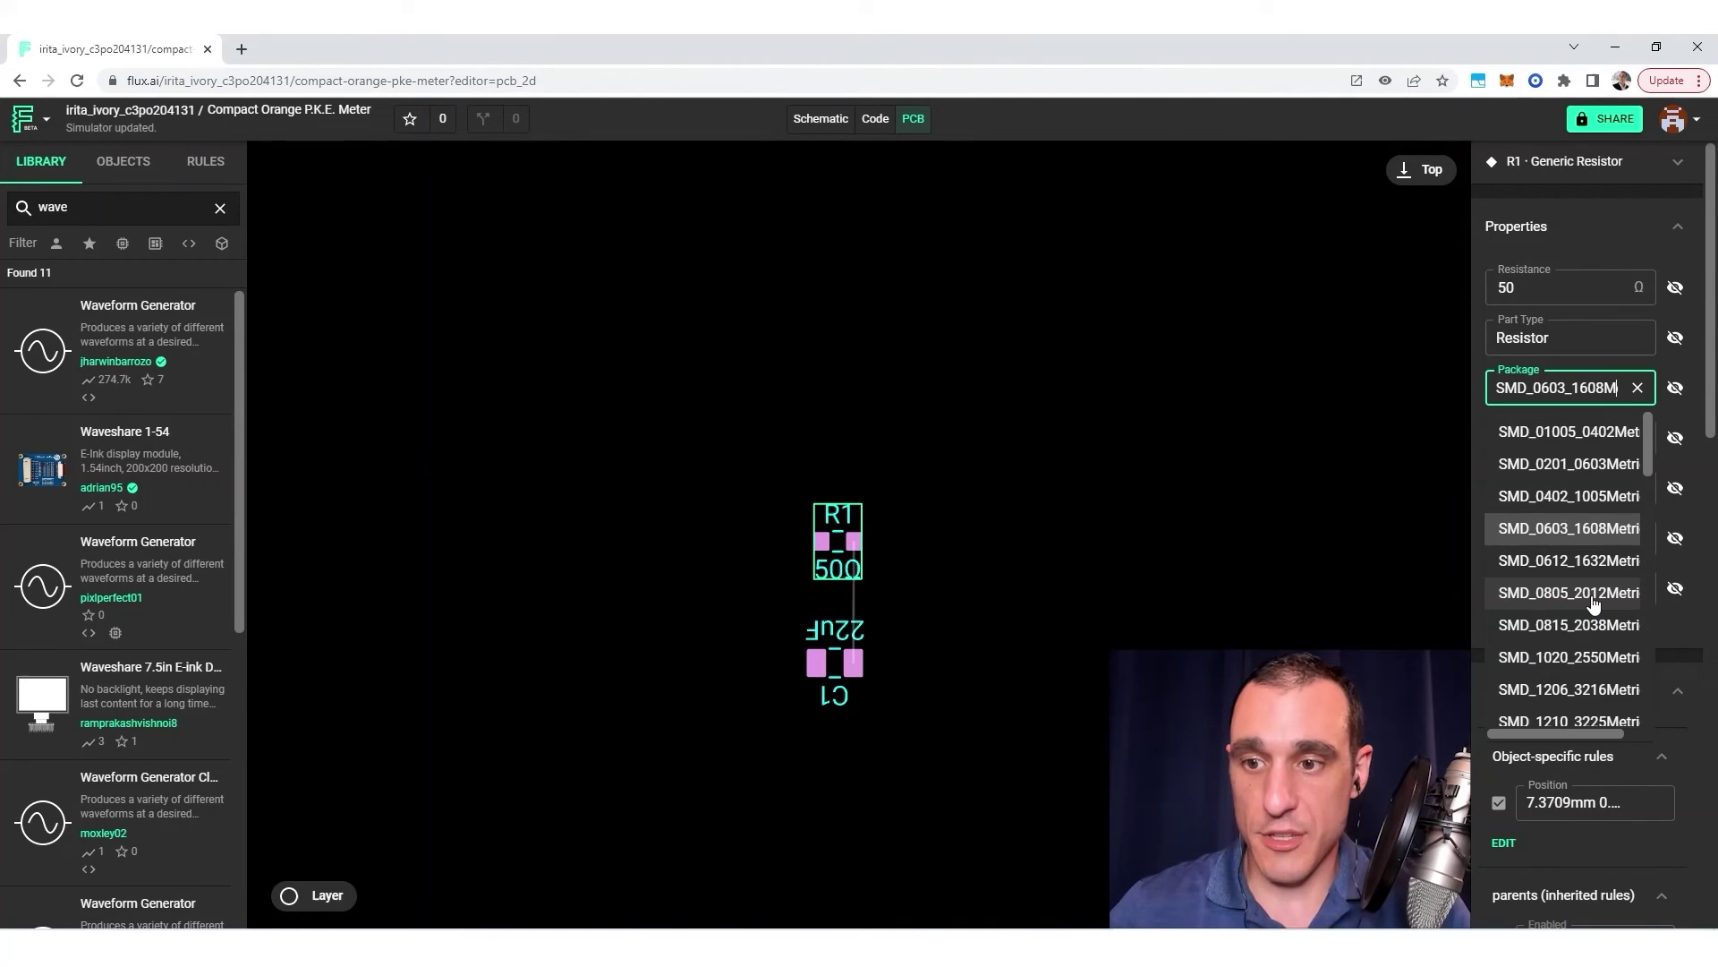
pyautogui.click(1594, 592)
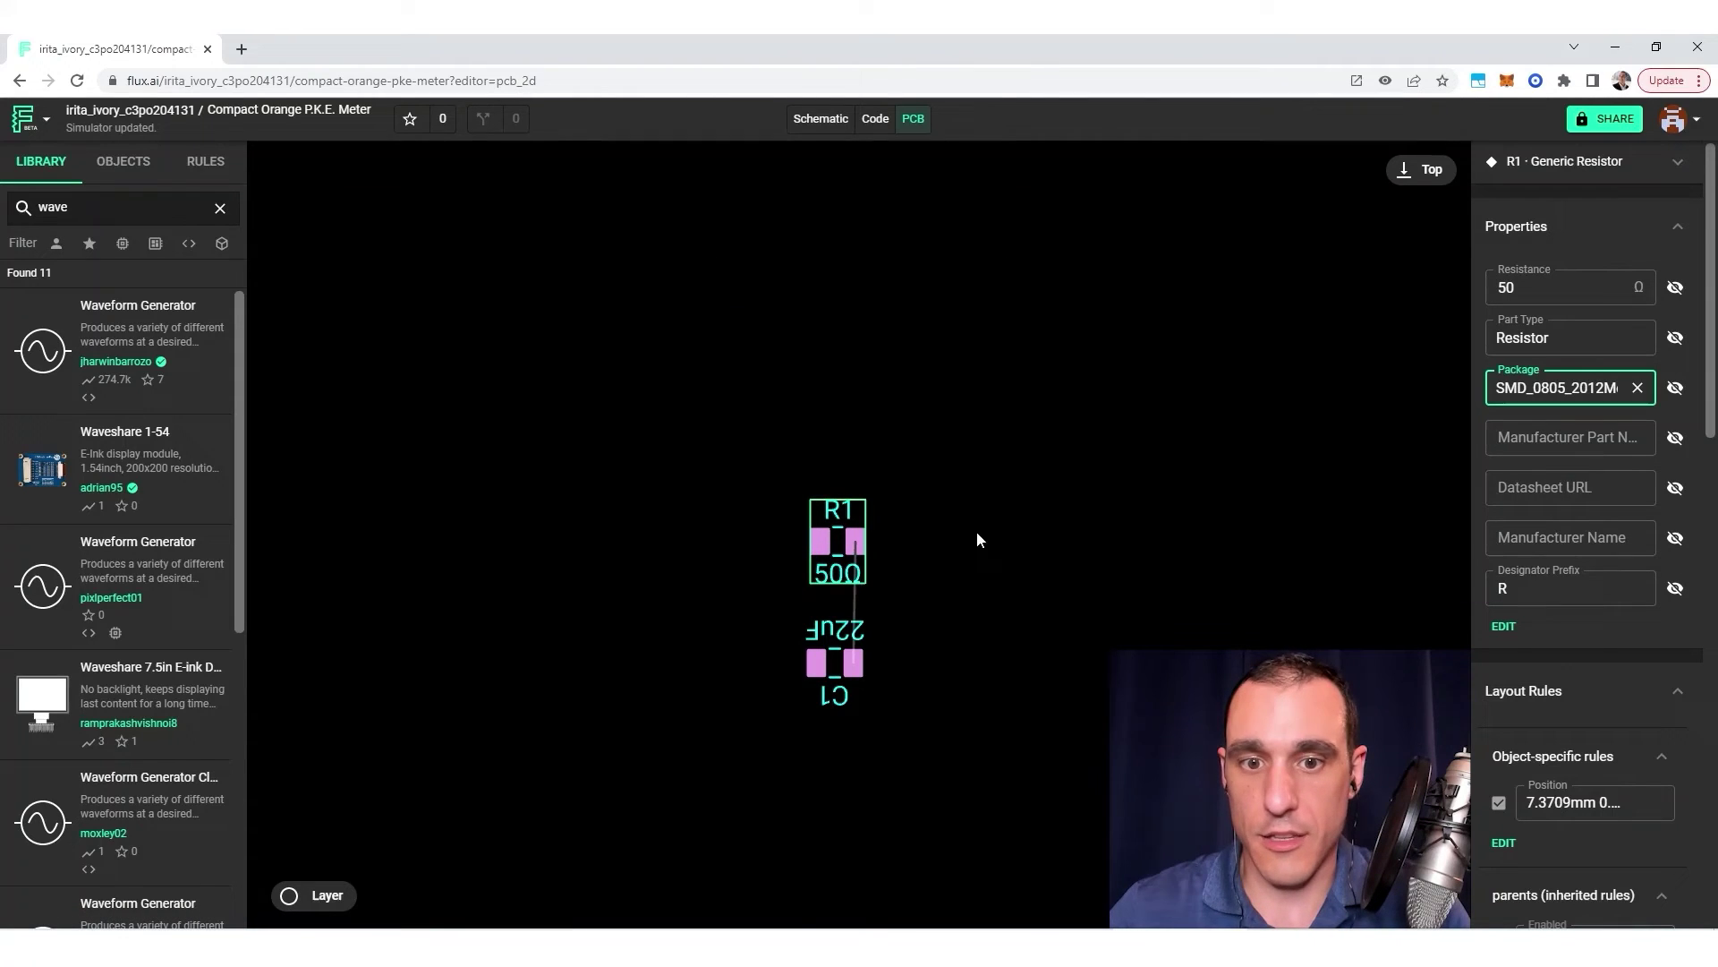
pyautogui.click(1560, 388)
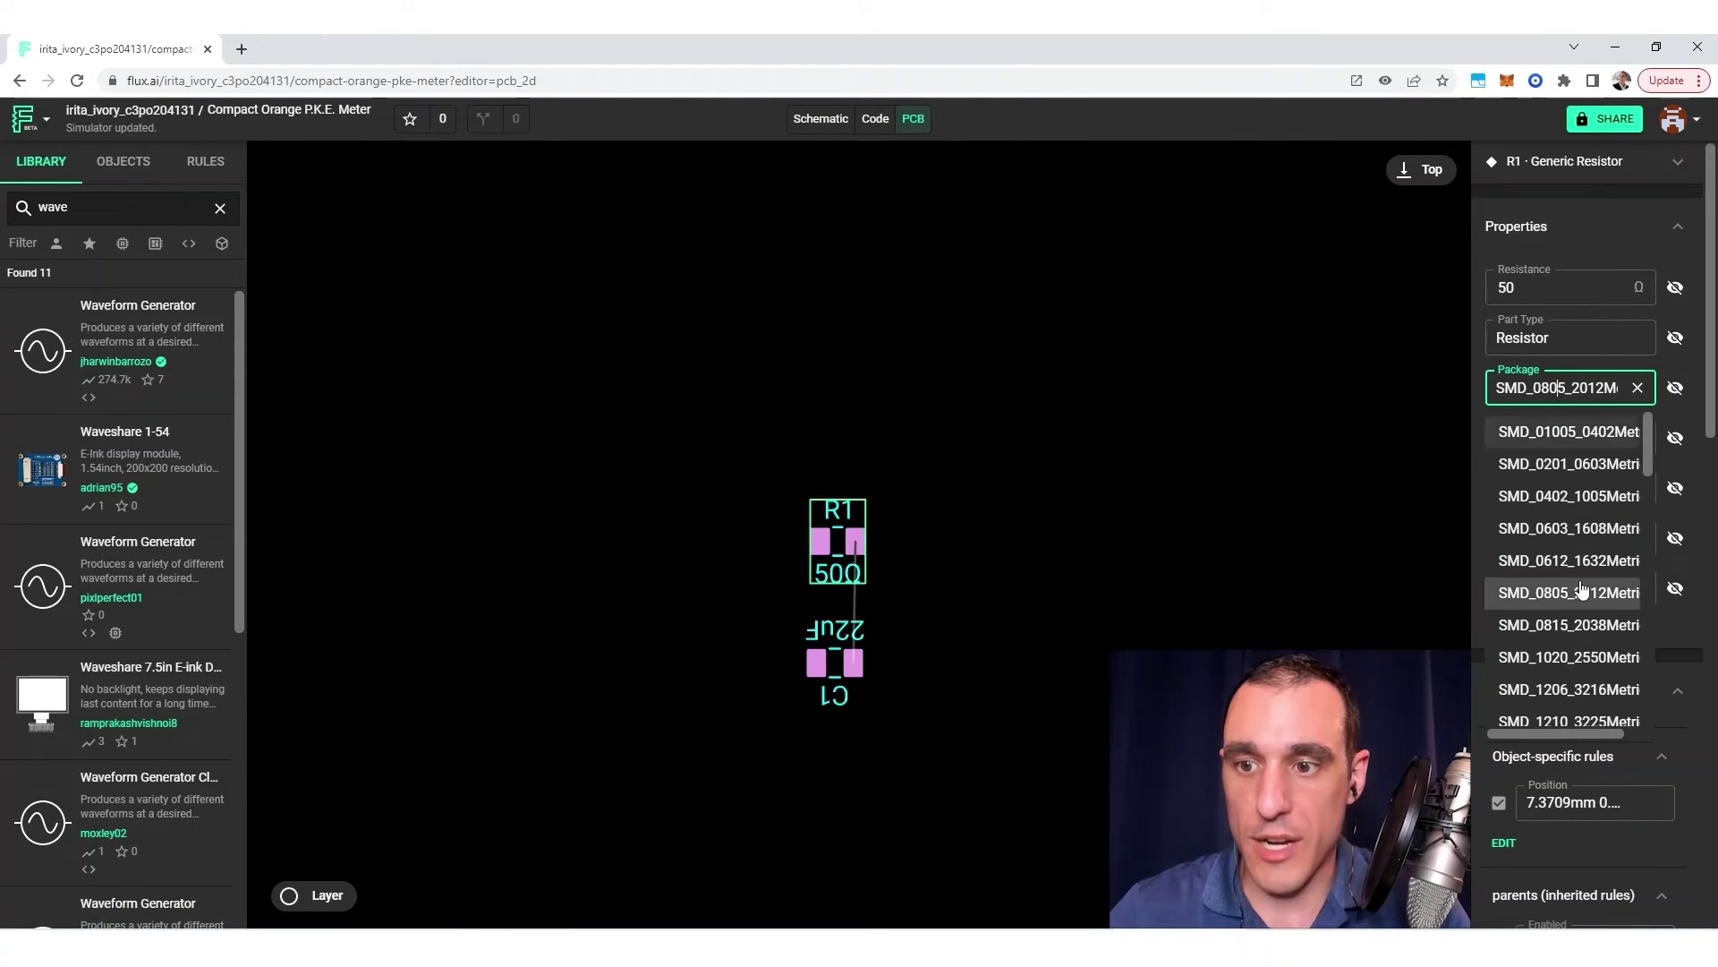
pyautogui.click(1557, 657)
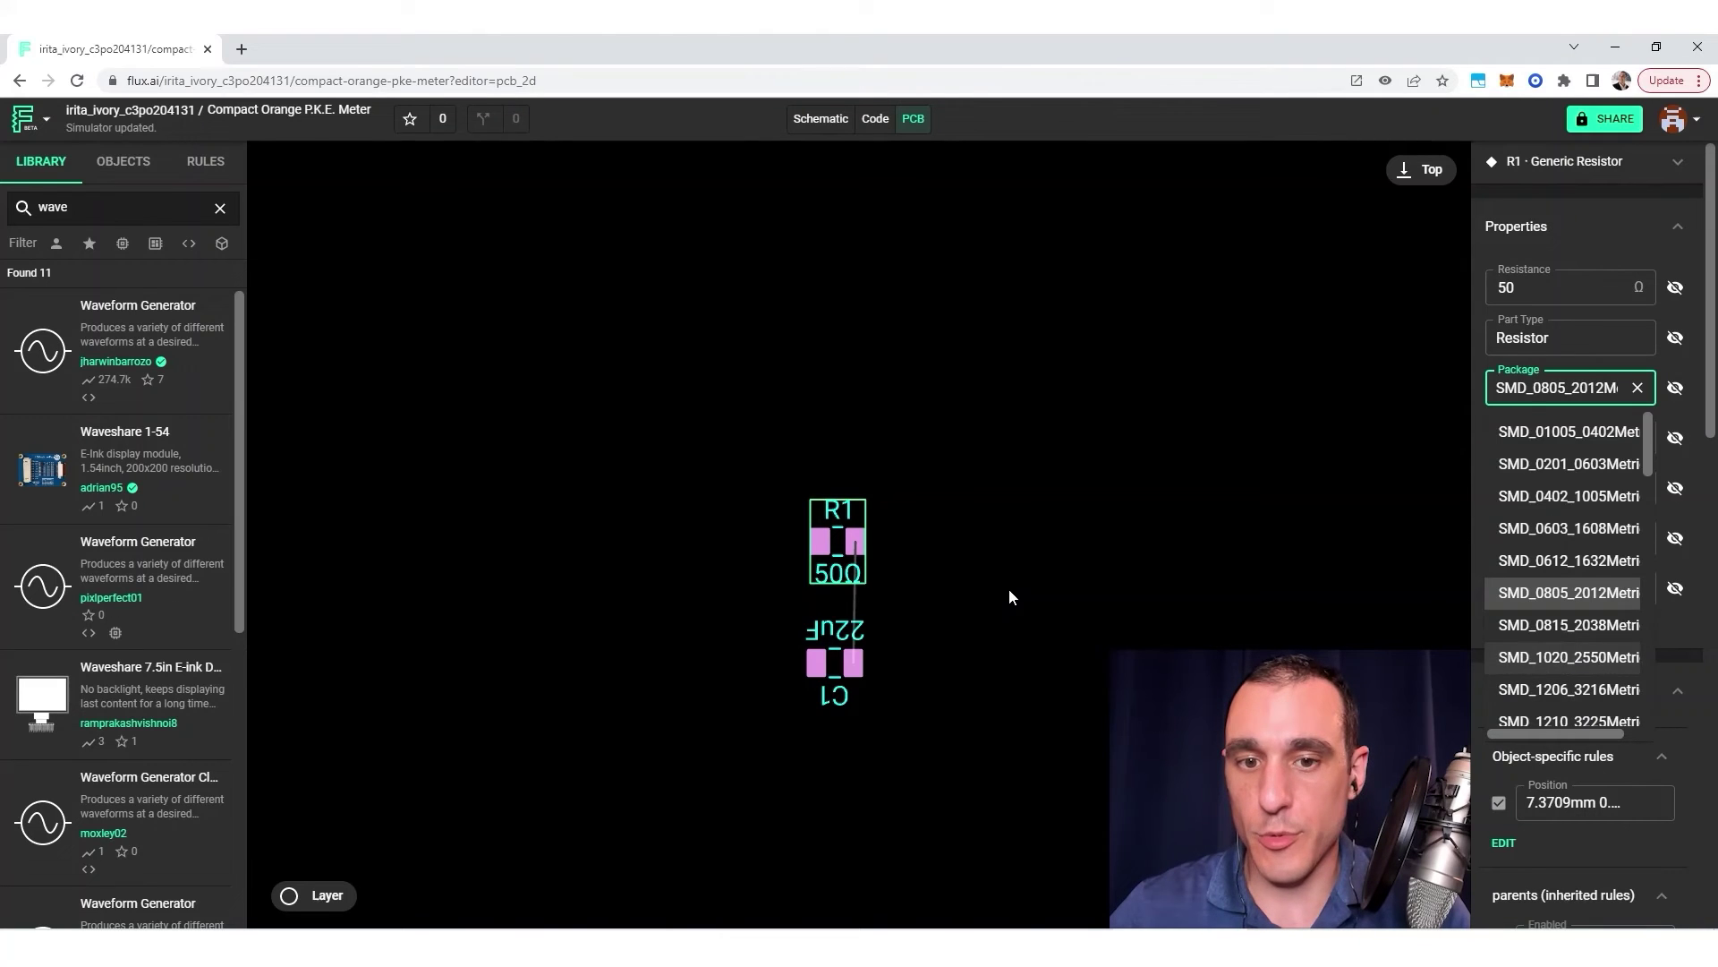
pyautogui.click(886, 642)
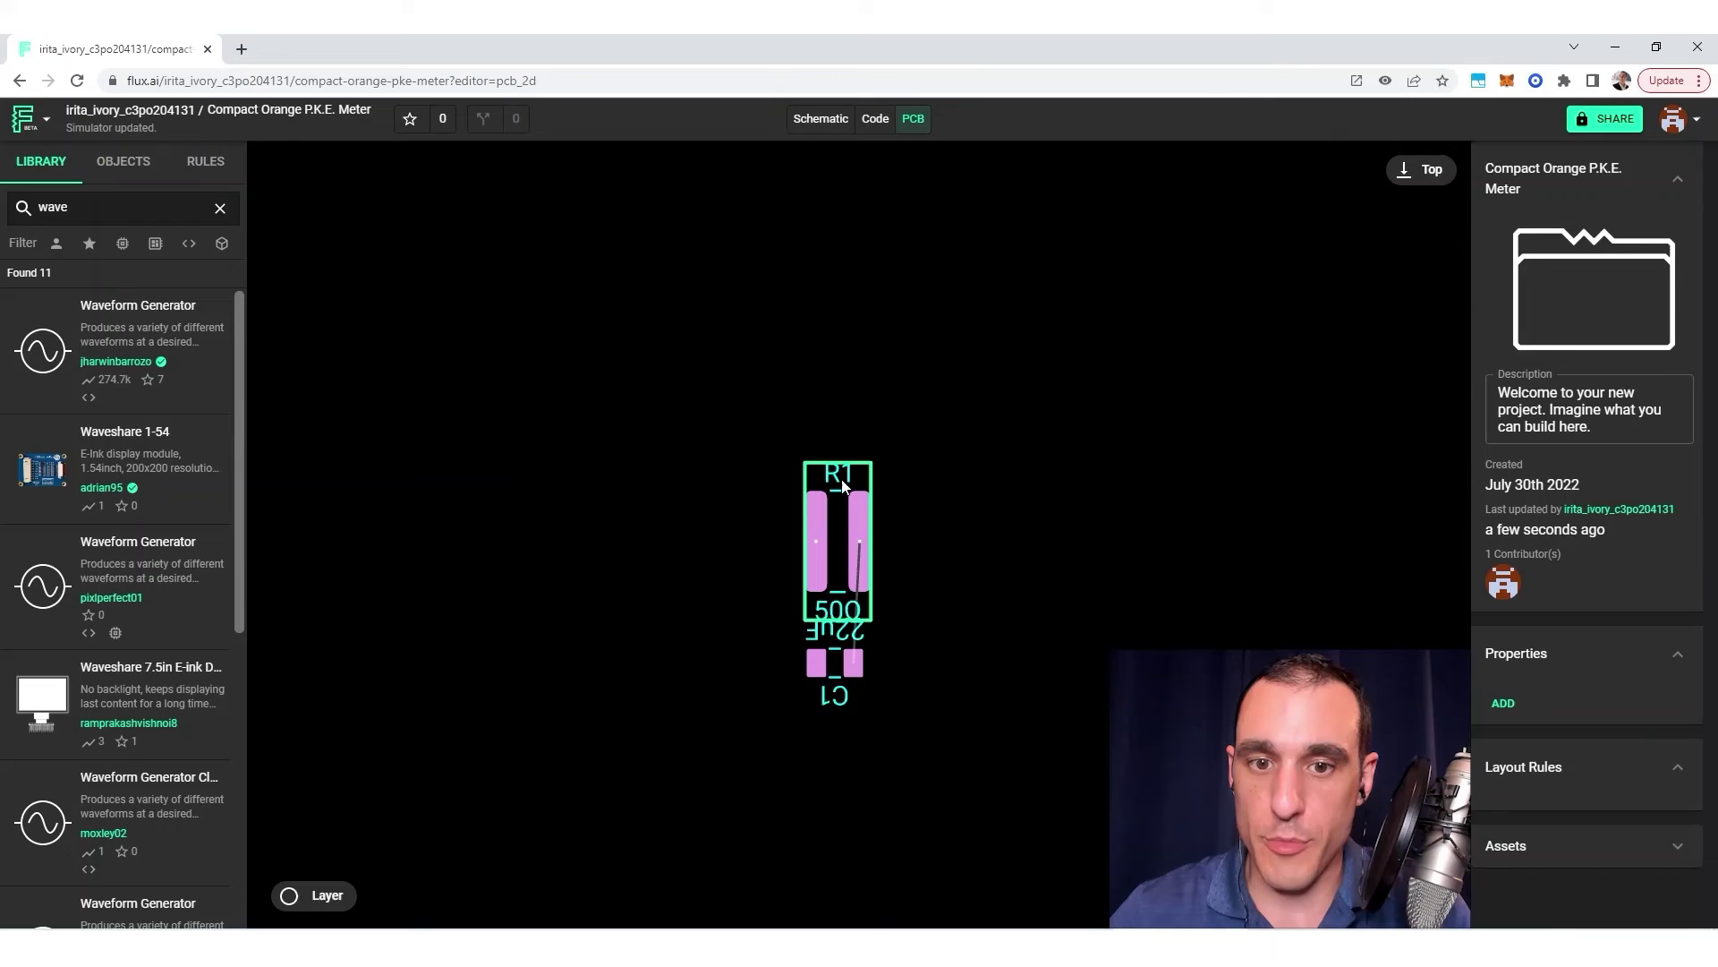
# Move R1 up-left on the board, revert its package to SMD_0603_1608Metric, and return to the schematic
pyautogui.moveTo(838, 484); pyautogui.dragTo(770, 459)
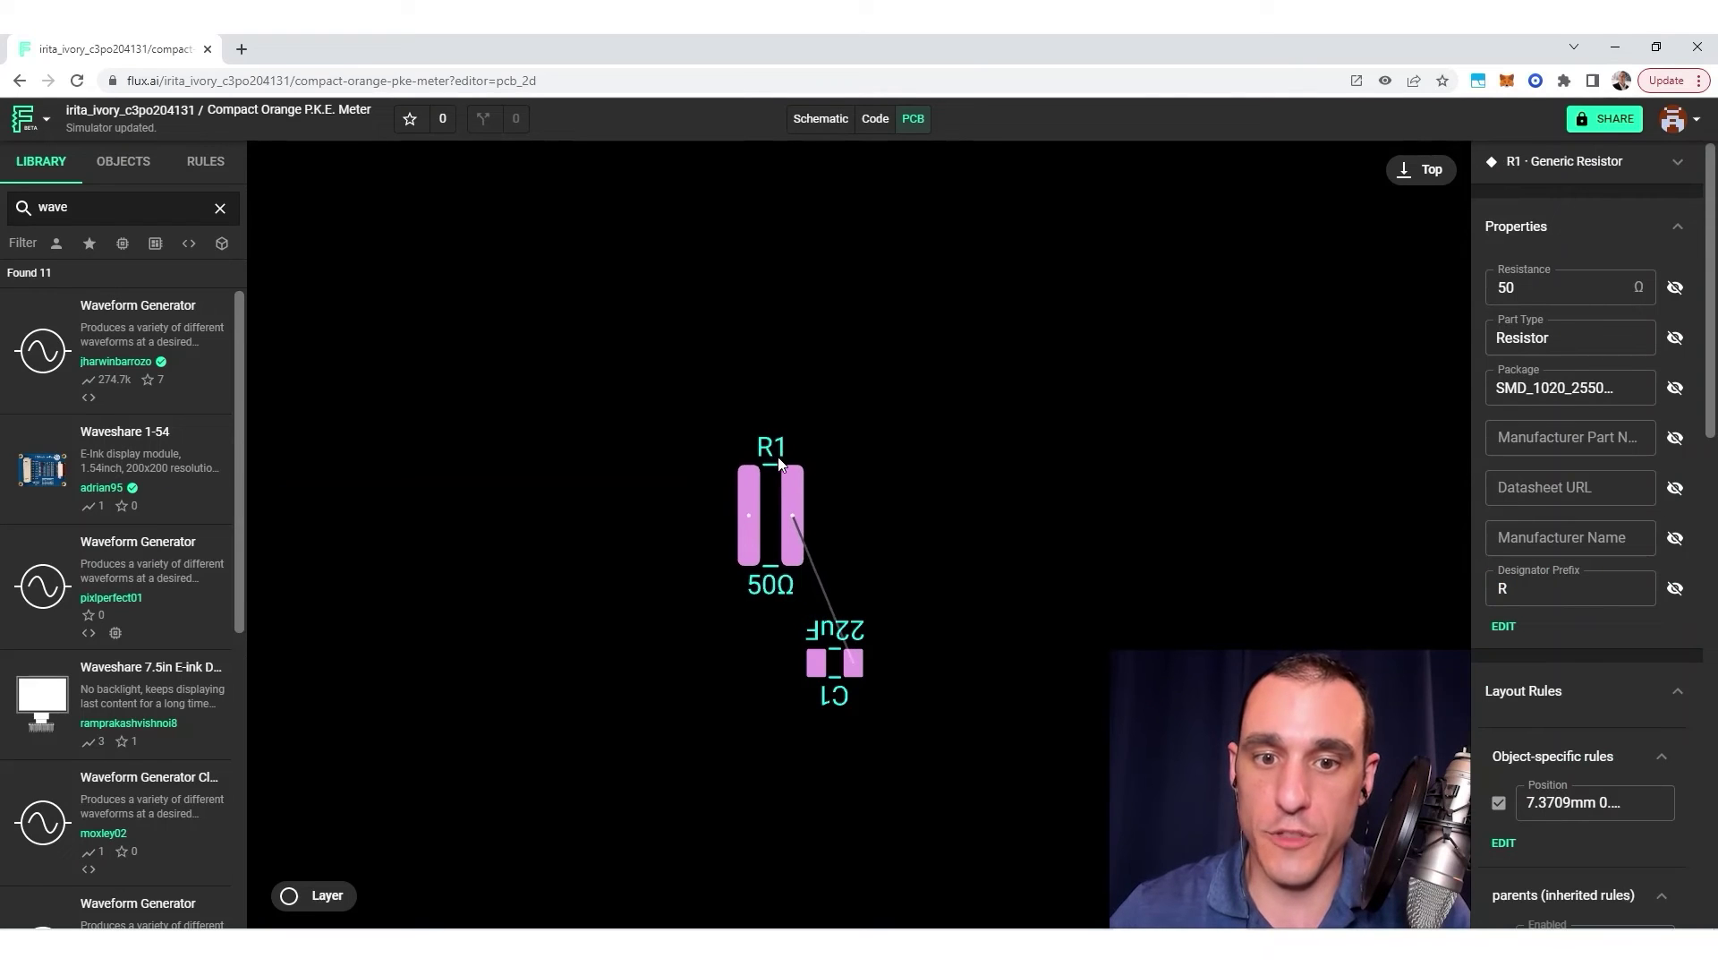
pyautogui.click(1620, 388)
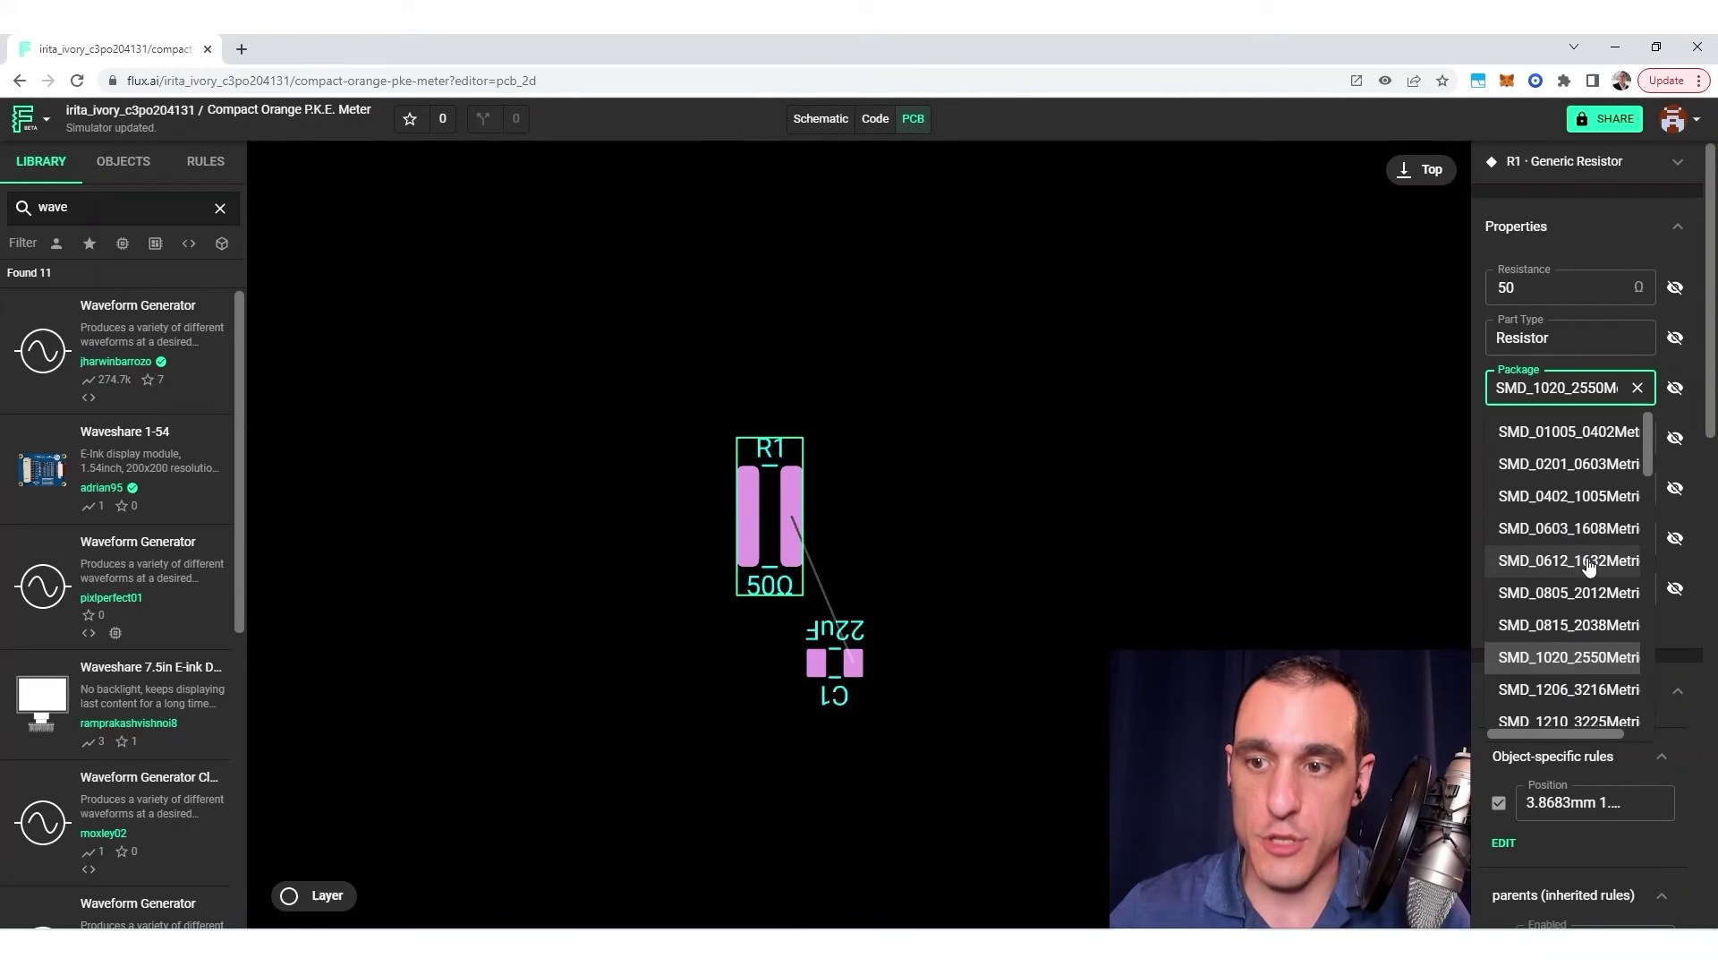
pyautogui.click(1570, 528)
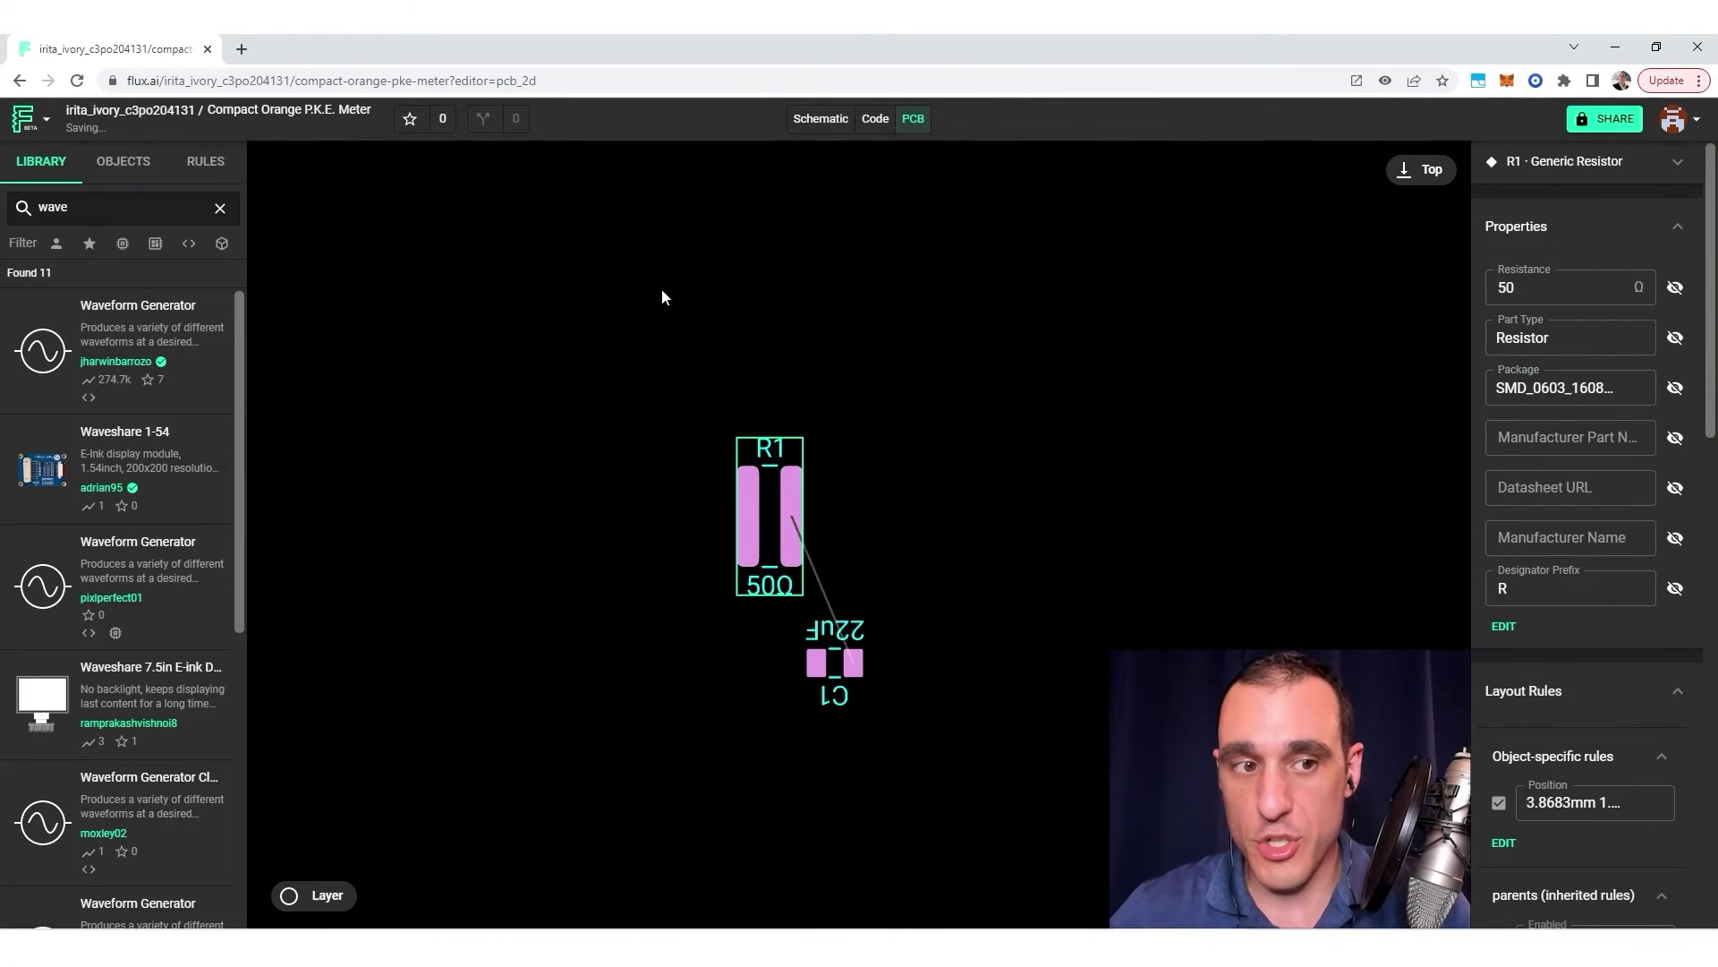
pyautogui.click(820, 118)
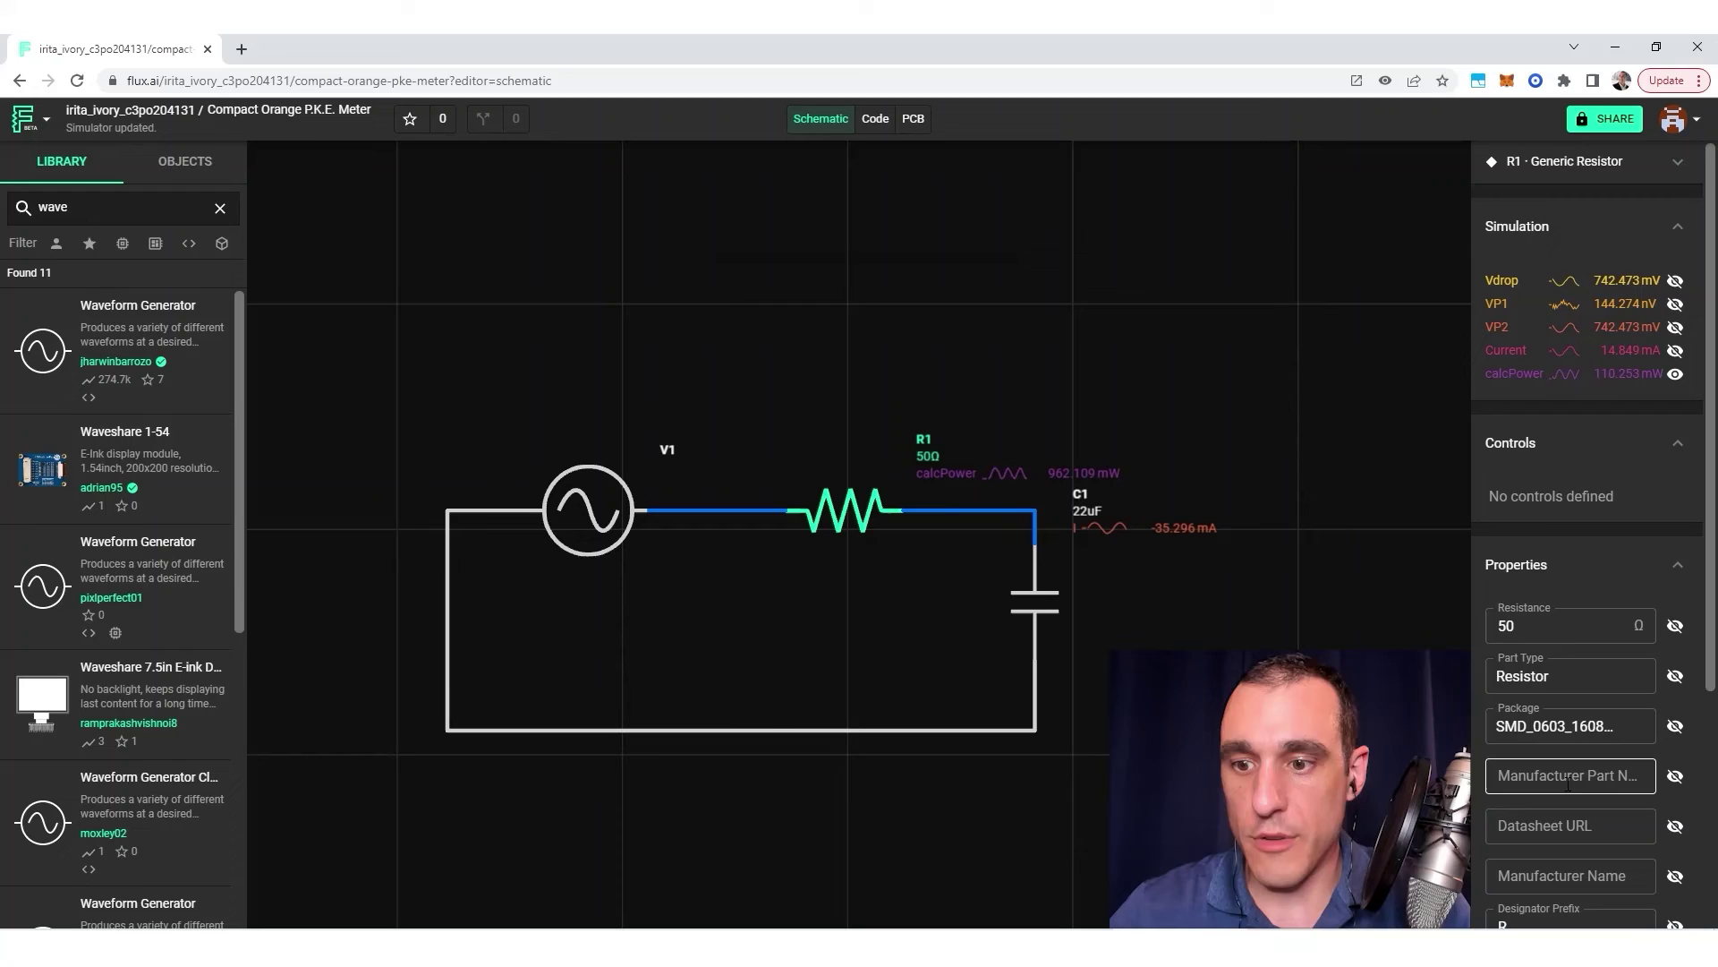
pyautogui.click(1038, 612)
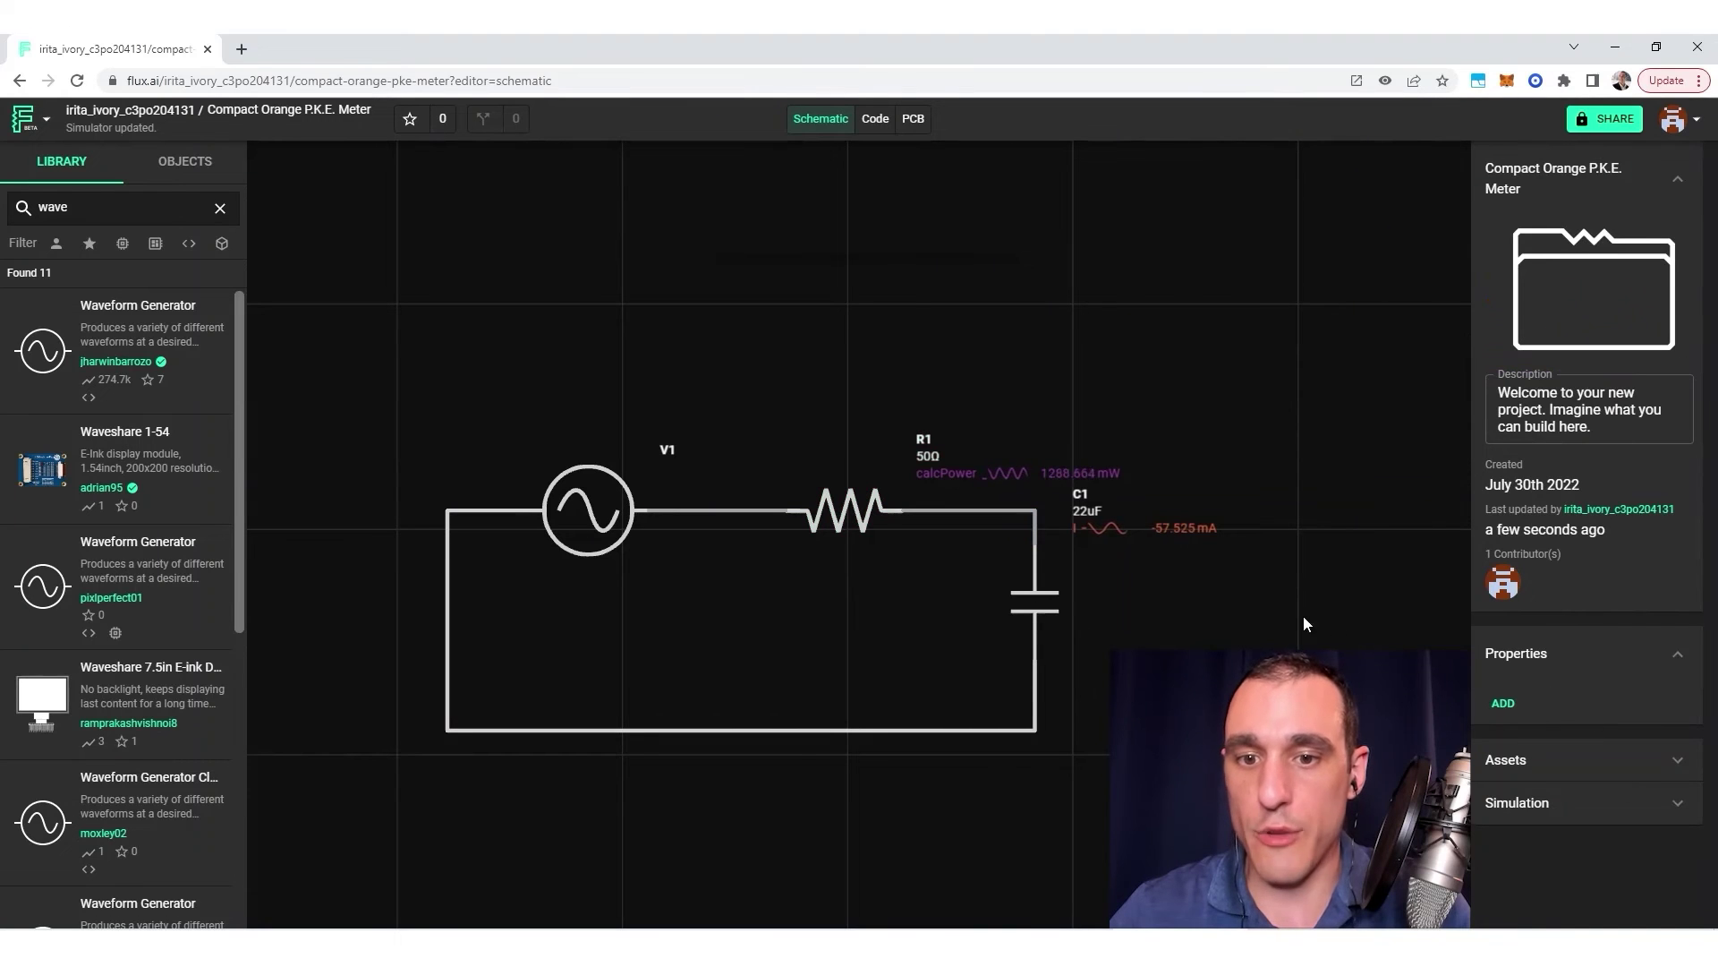